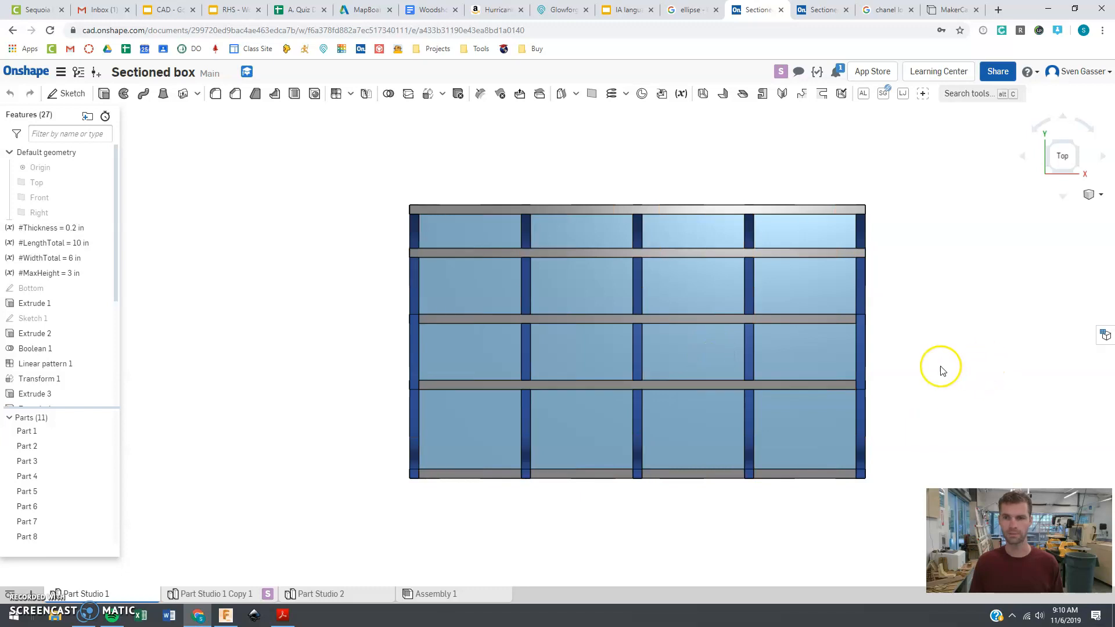
Examine the finished sectioned box from several angles and compare it with the variables set up in Part Studio 1 Copy 1.
right_drag(892, 383, 915, 300)
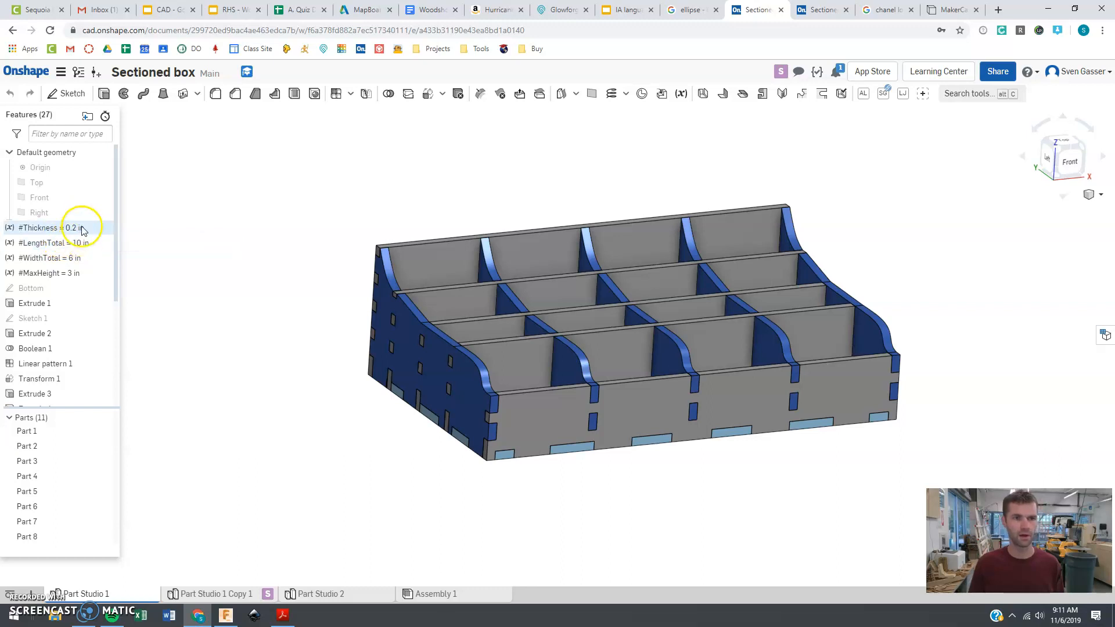
click(808, 8)
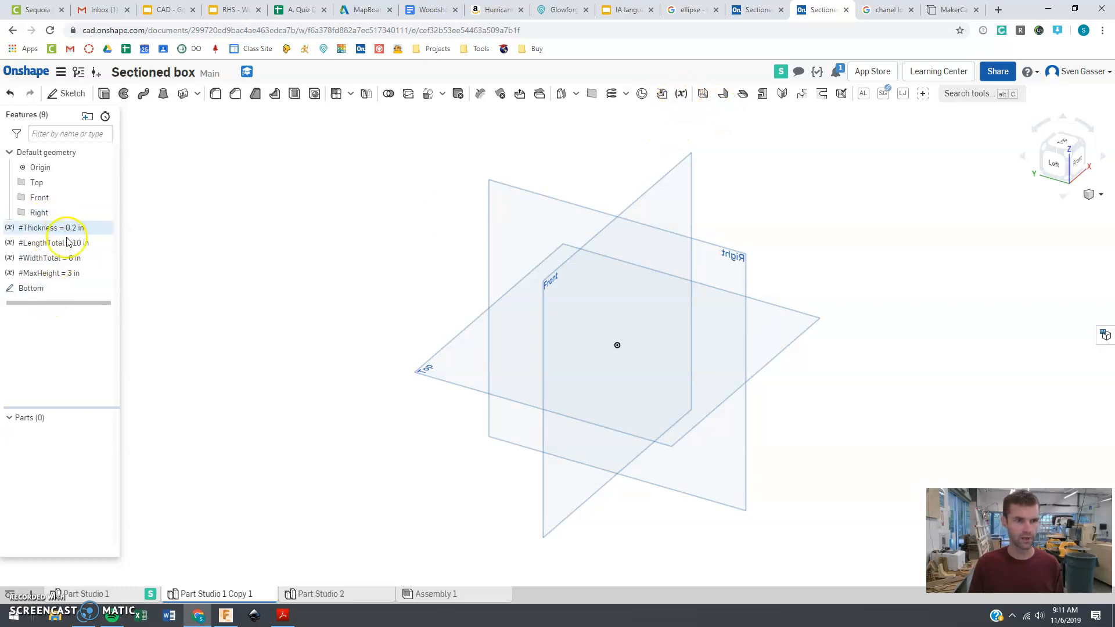
click(679, 94)
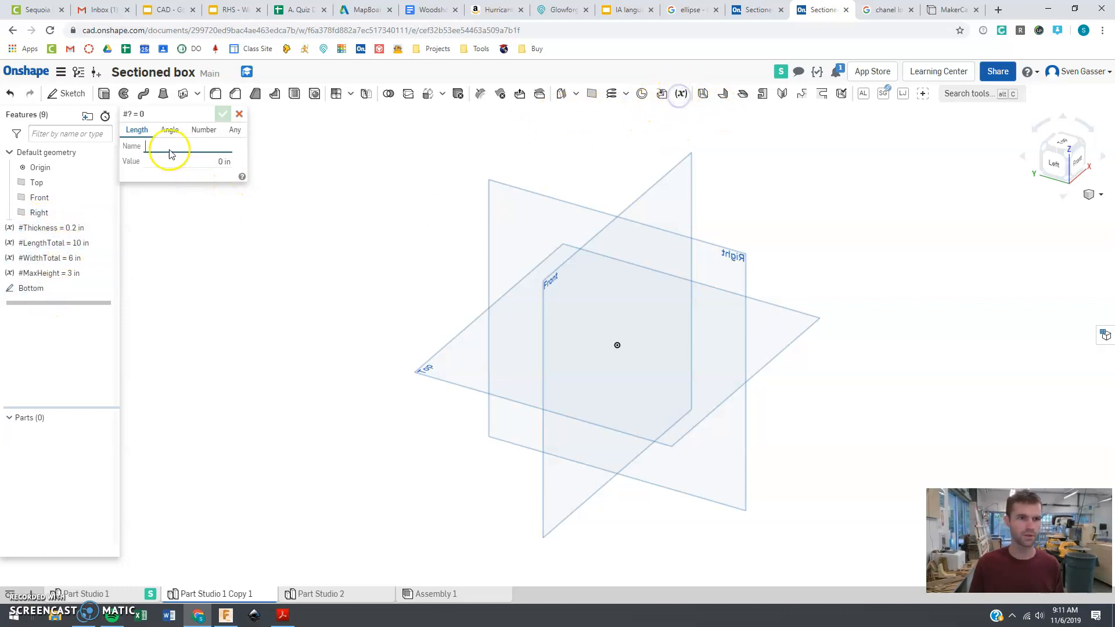
click(242, 115)
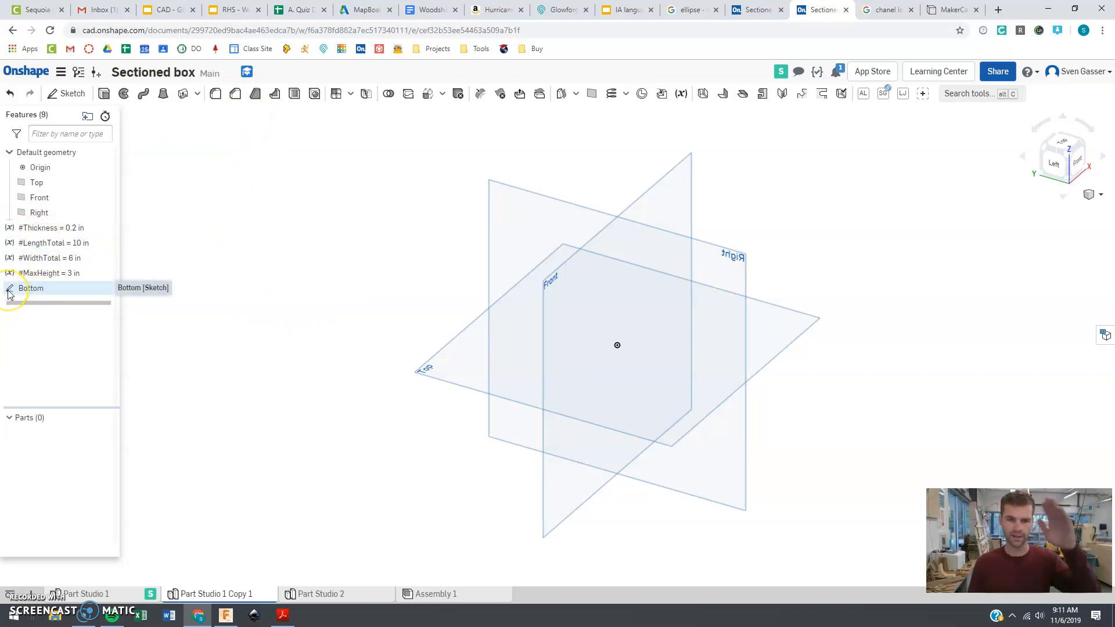
click(768, 10)
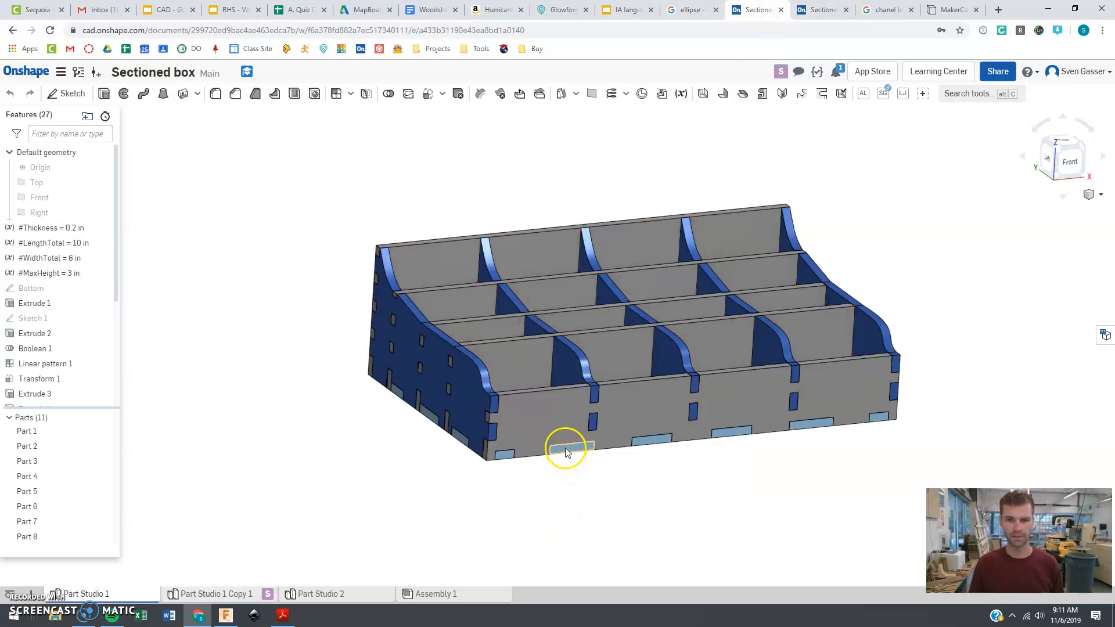
right_drag(562, 440, 692, 471)
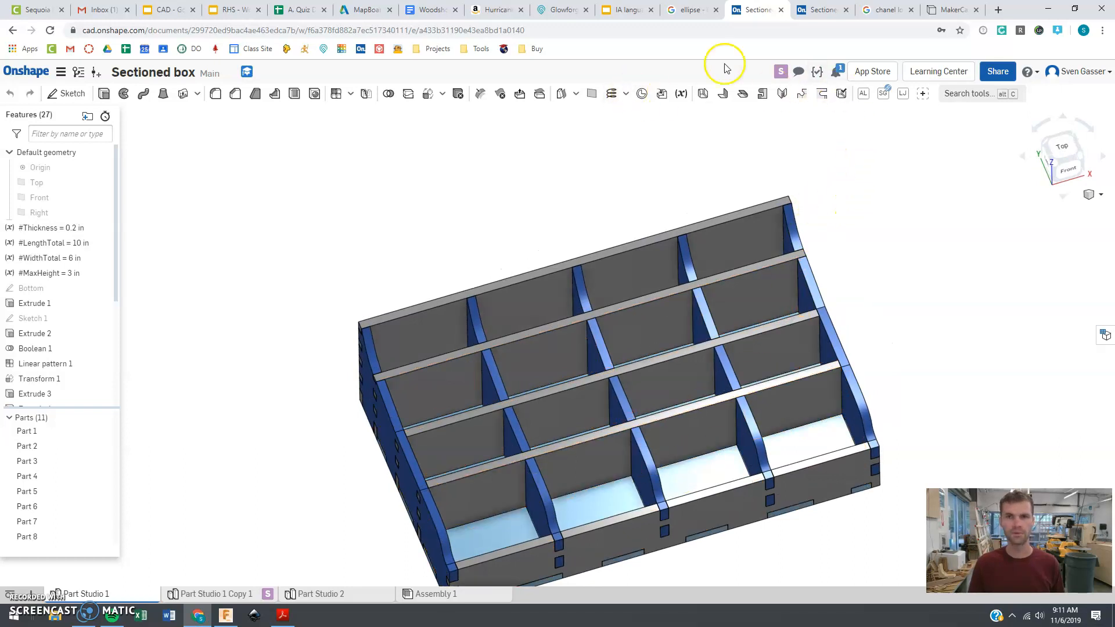
Open the Bottom sketch in Part Studio 1 Copy 1 for editing, viewed from the top, and hide the origin and default planes.
click(824, 16)
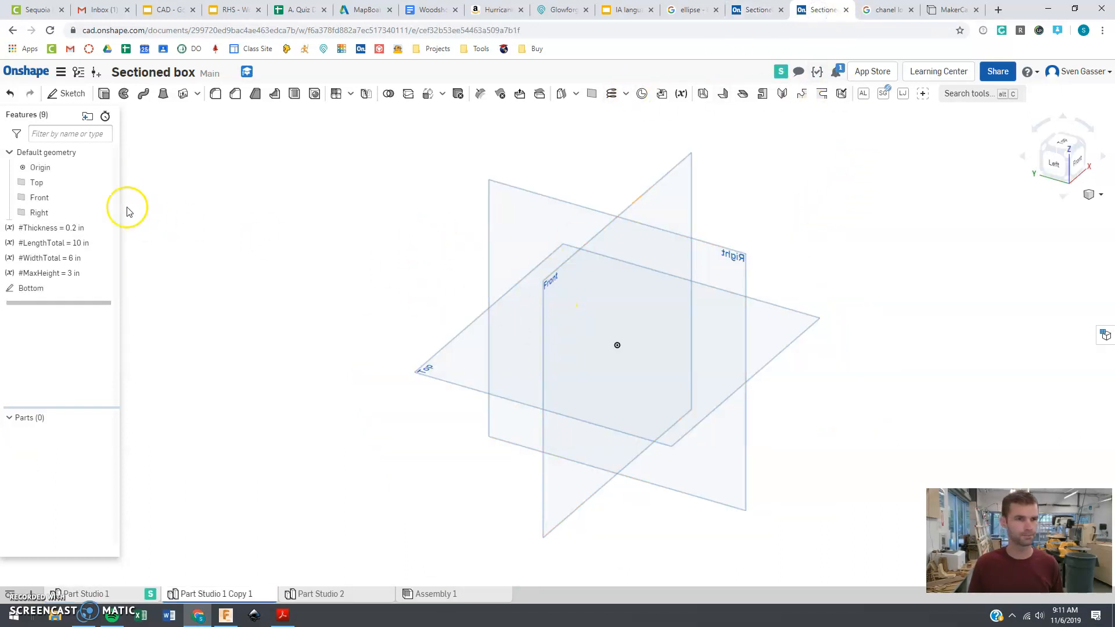
double_click(26, 288)
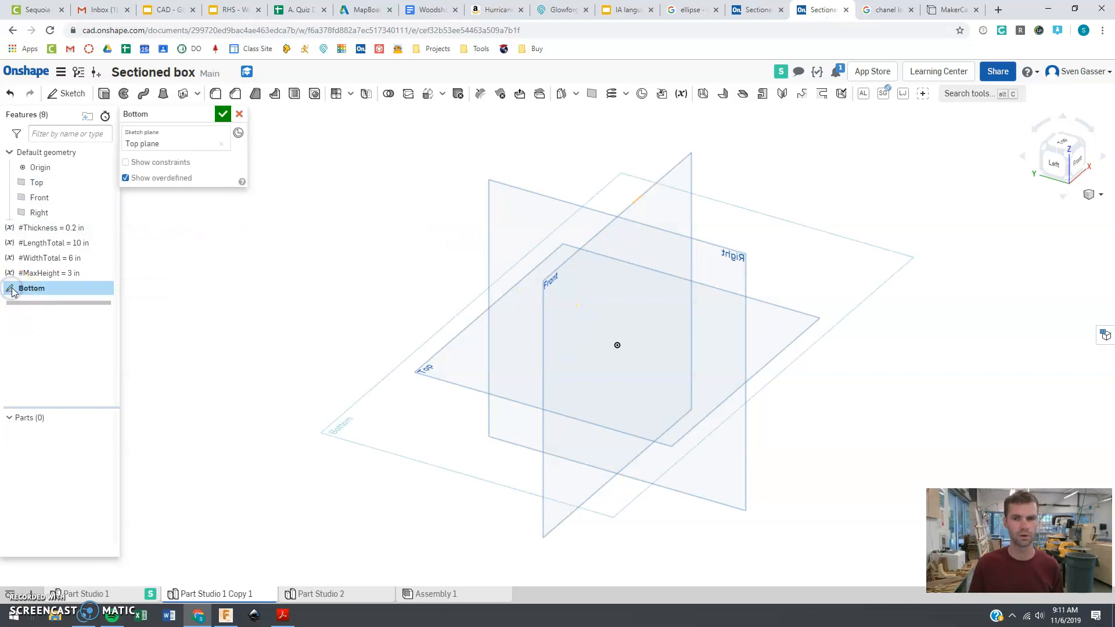
click(1071, 145)
click(106, 167)
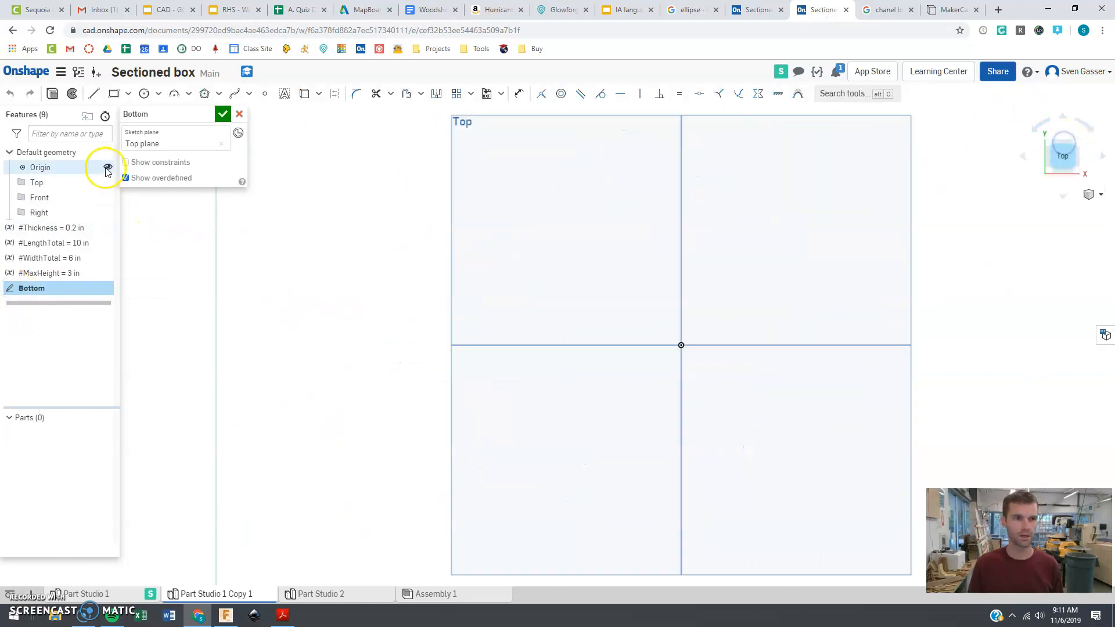
click(108, 184)
click(107, 197)
click(107, 212)
Sketch a corner rectangle about 4.84 in wide and 2.77 in high for the box bottom.
click(114, 93)
click(438, 237)
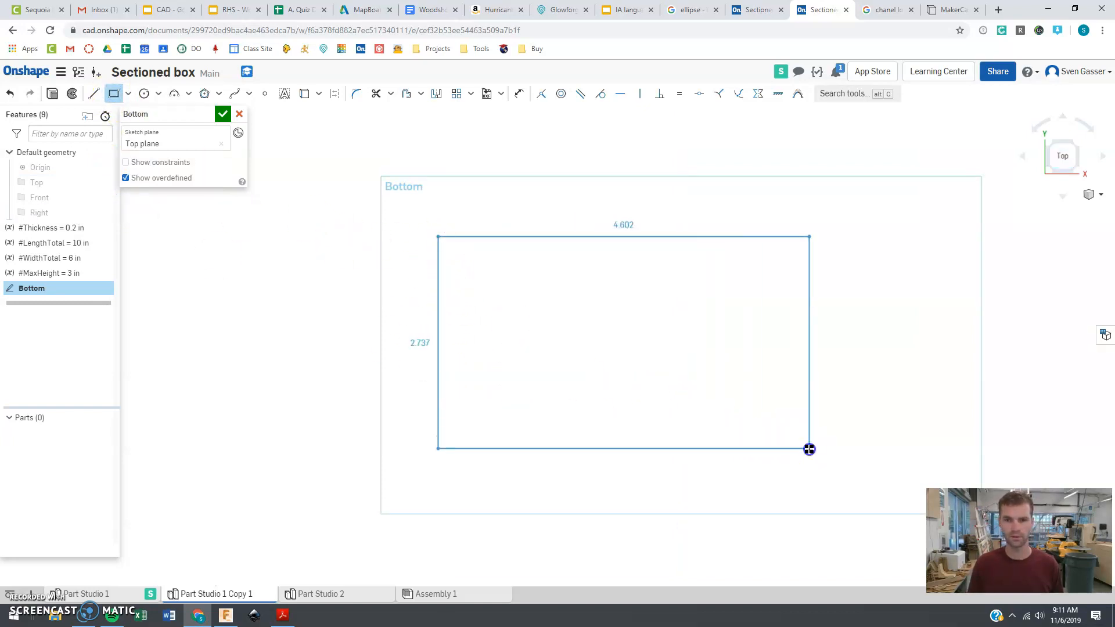
click(810, 449)
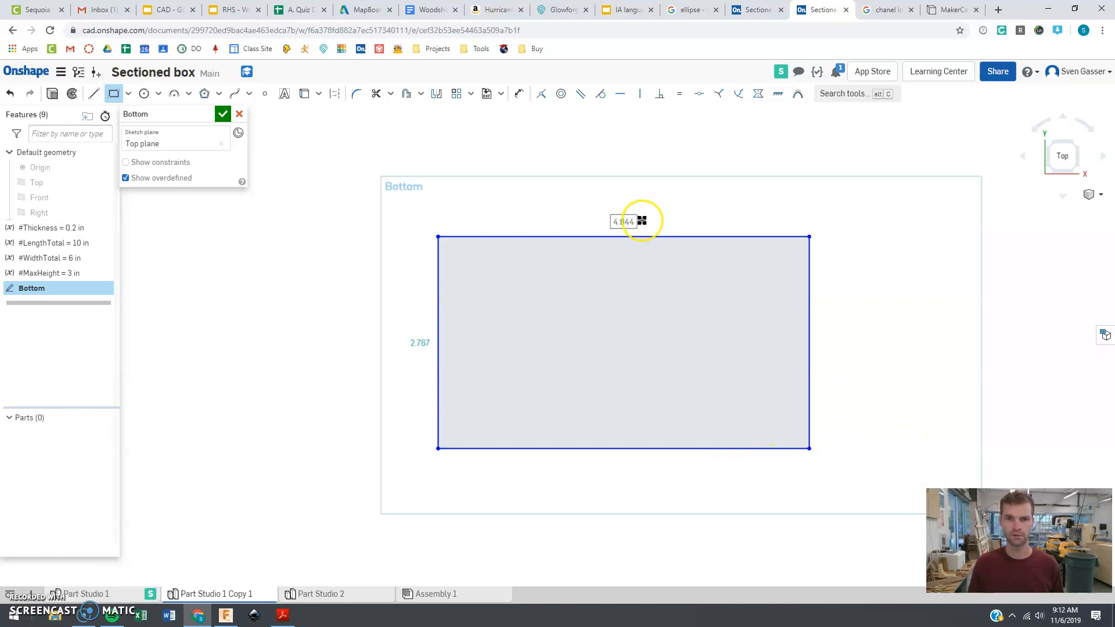
key(Escape)
Dimension the rectangle's top edge with the variable #LengthTotal.
key(d)
click(586, 236)
click(598, 175)
text(l)
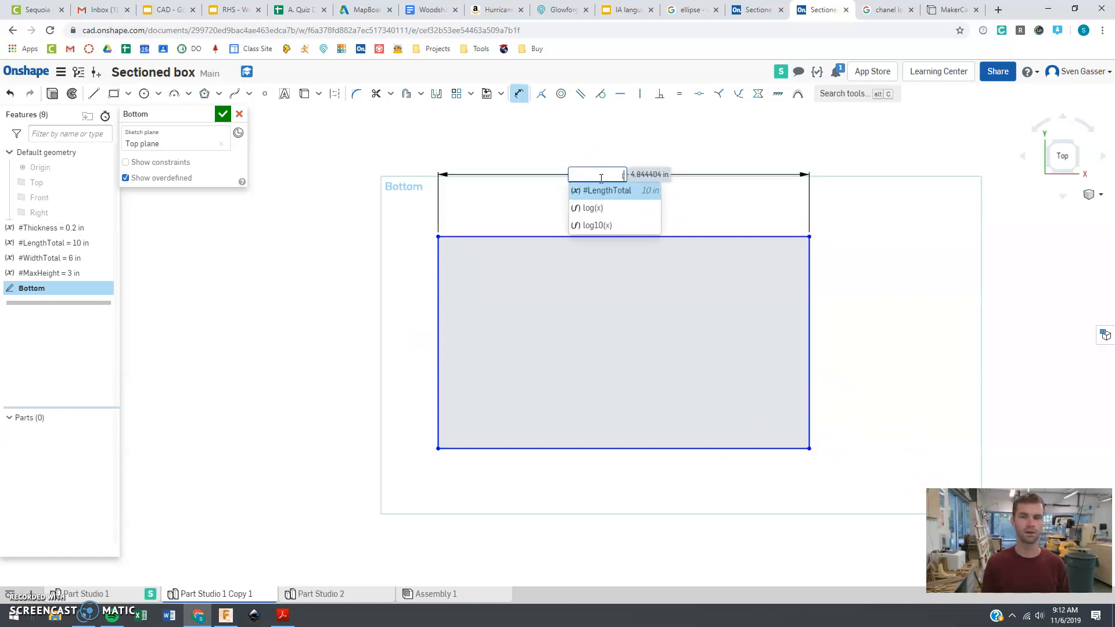
key(Return)
key(Return)
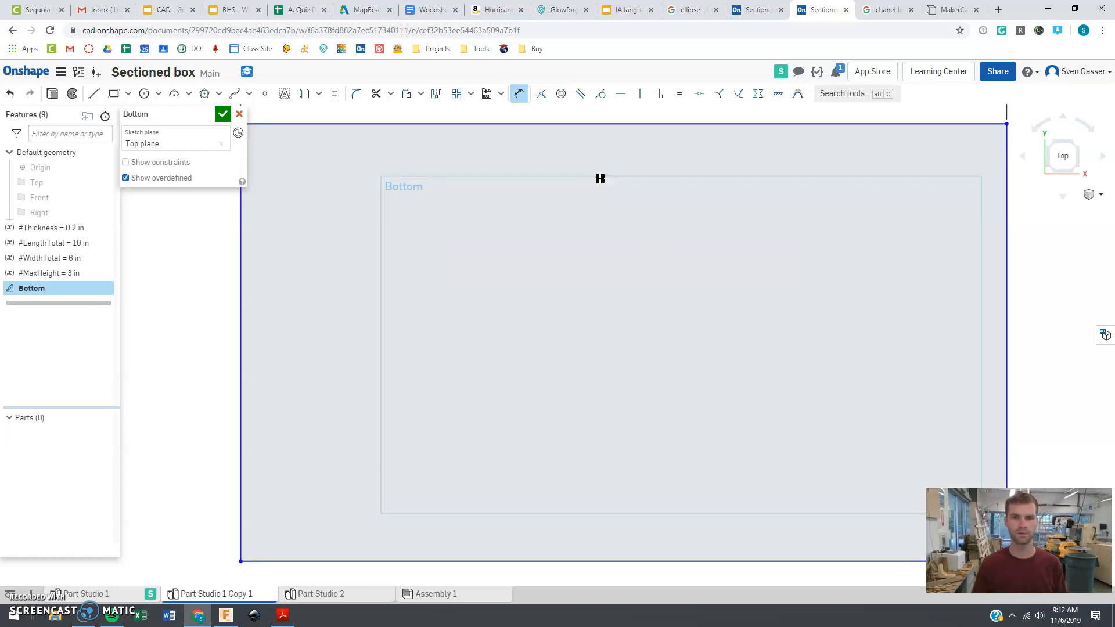
Dimension the rectangle's left edge with the variable #WidthTotal.
scroll(595, 263, down, 5)
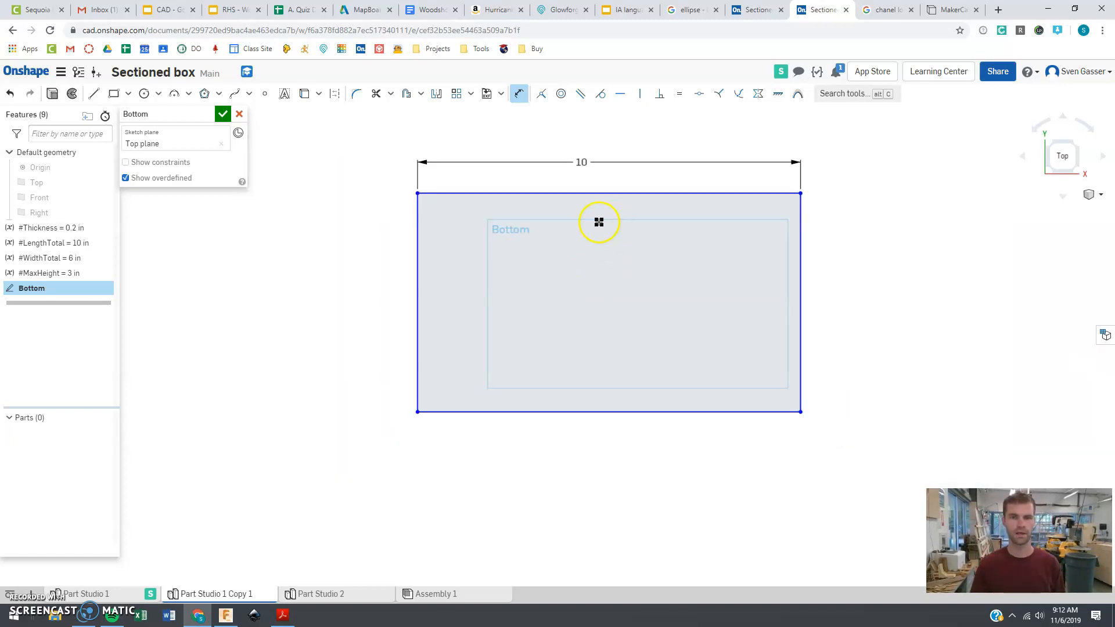
click(415, 270)
click(371, 278)
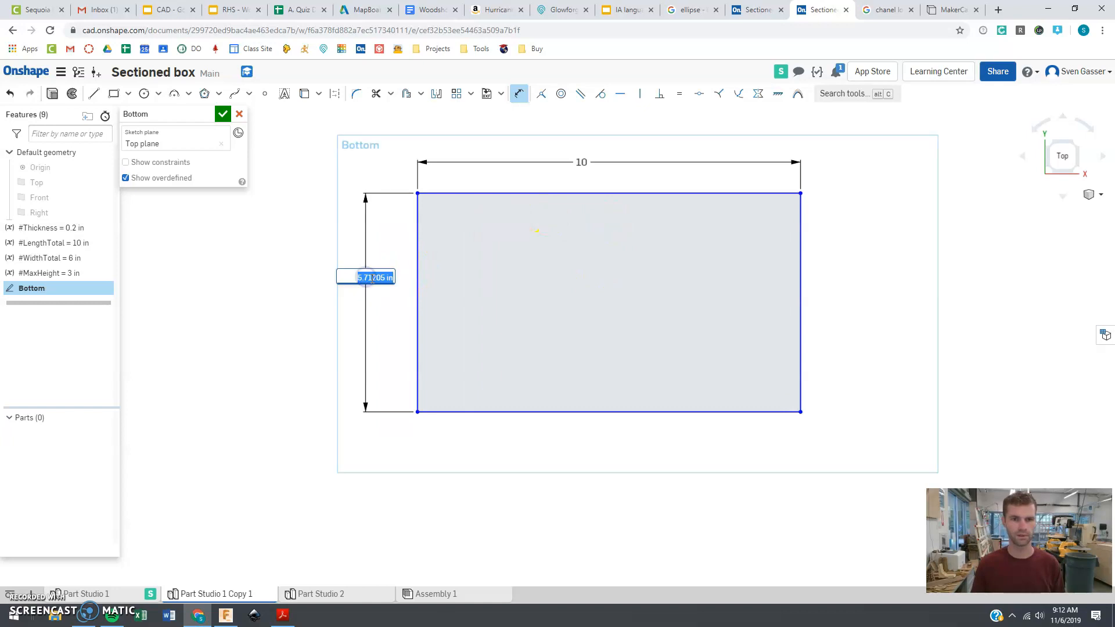
text(#WidthTotal)
key(Return)
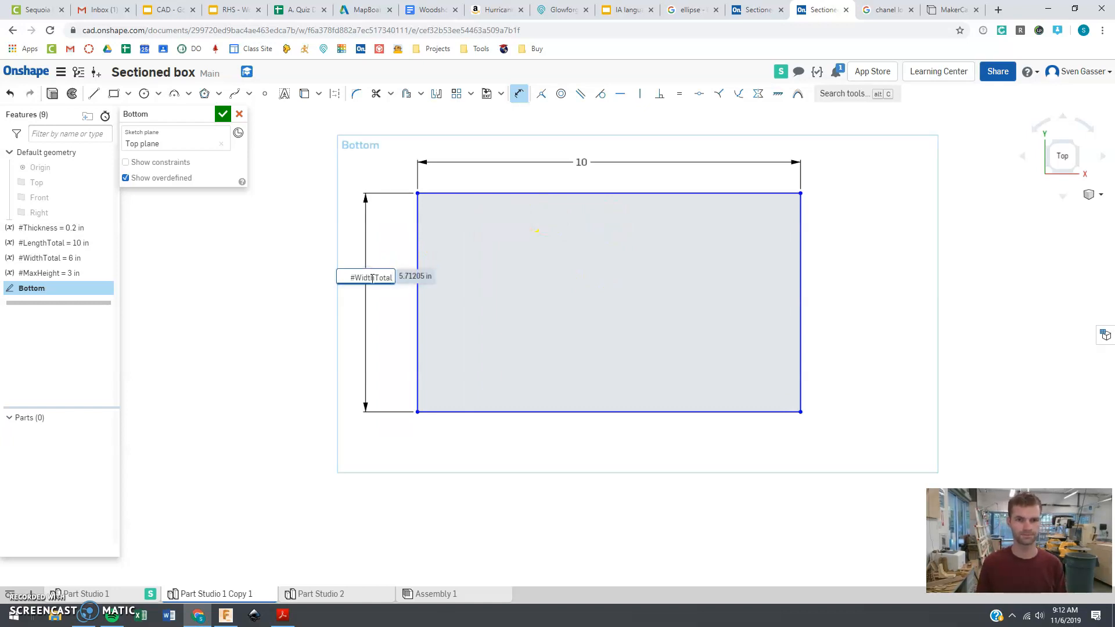
key(Return)
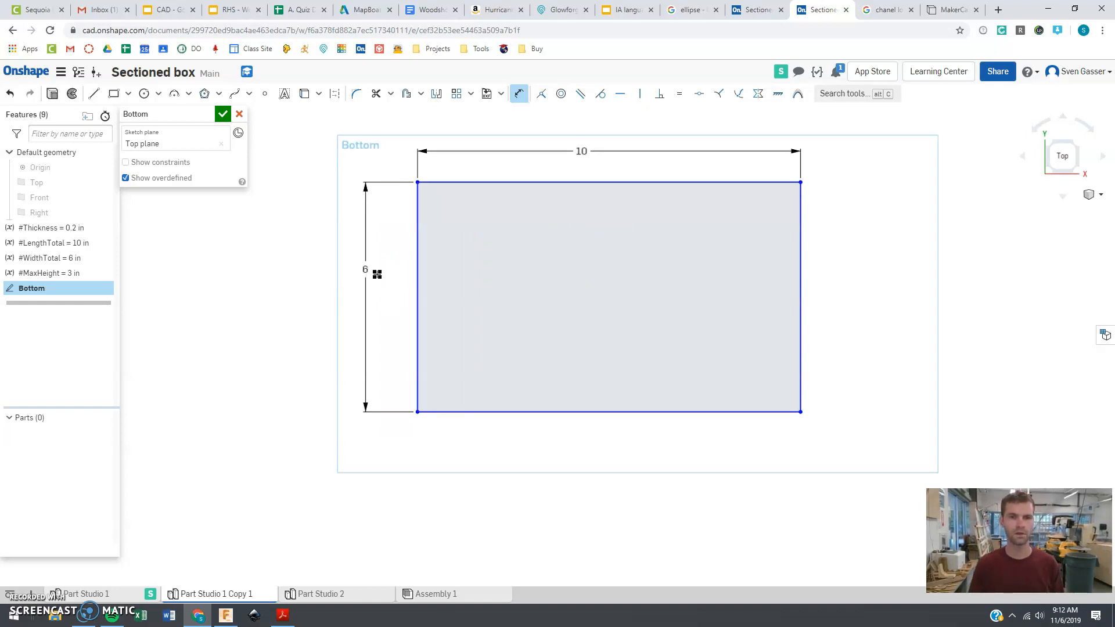
key(Escape)
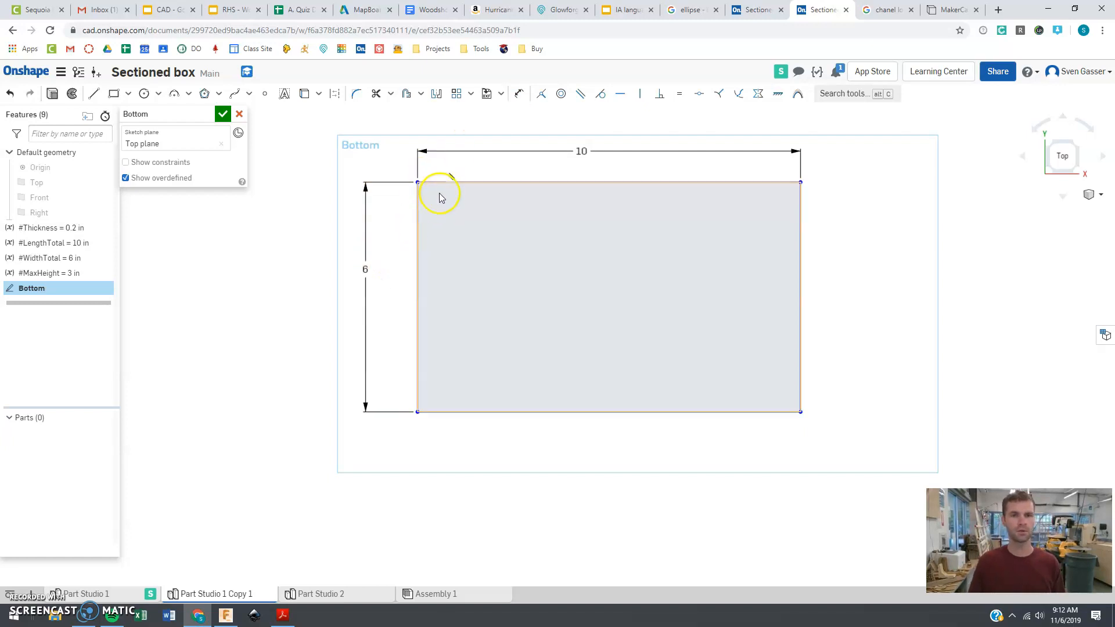
Switch to MakerCase to examine how the sample box's finger joints interlock, and compare them with the finished sectioned box.
click(947, 9)
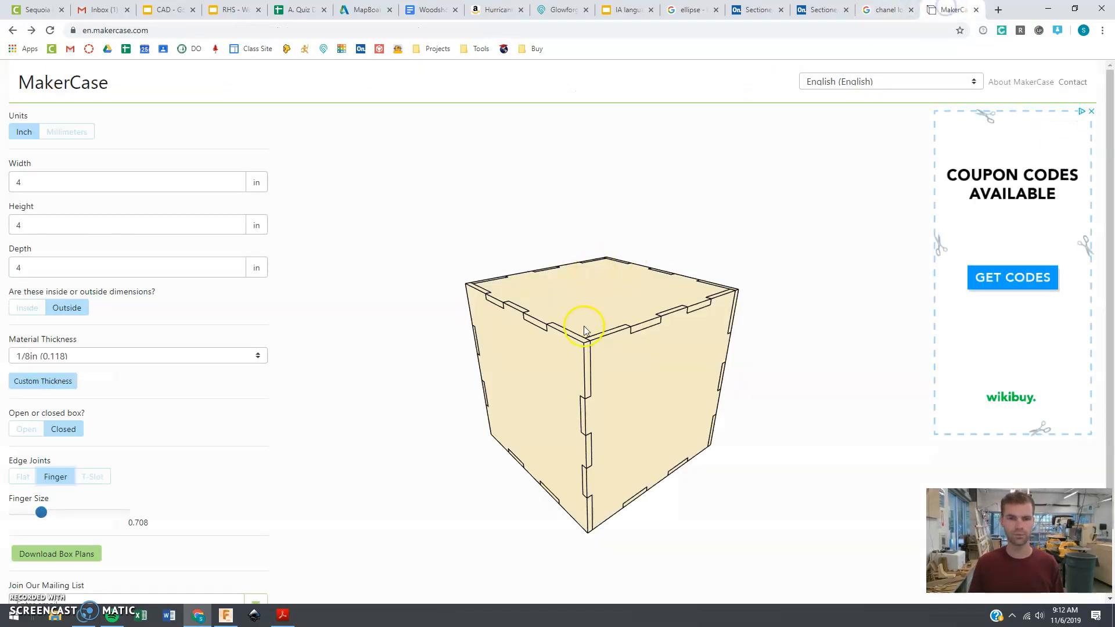
drag(571, 331, 511, 327)
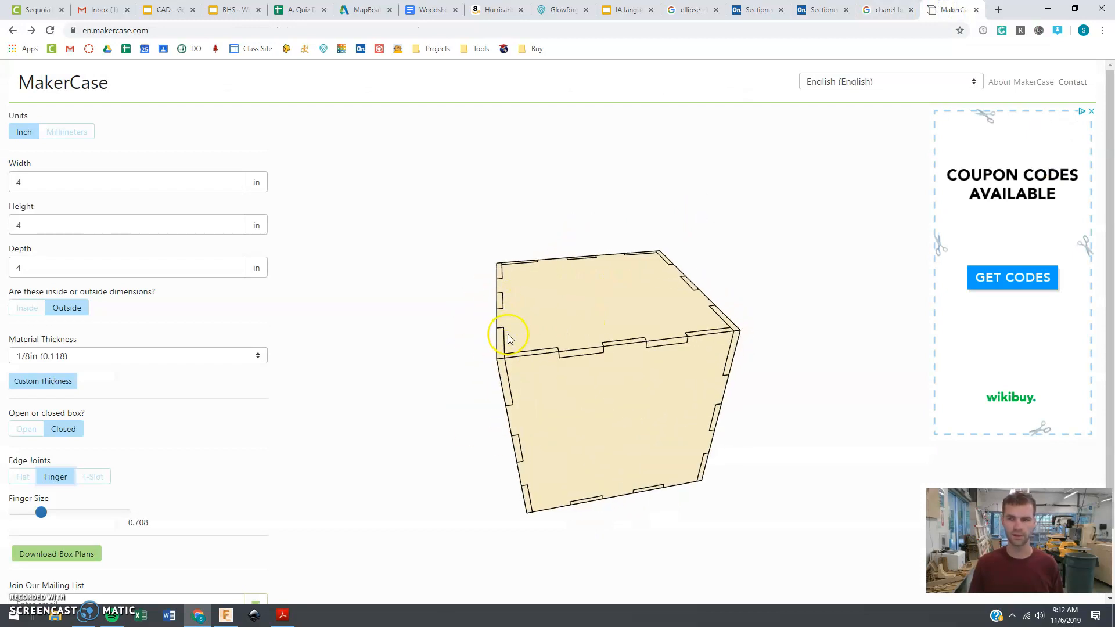
click(757, 11)
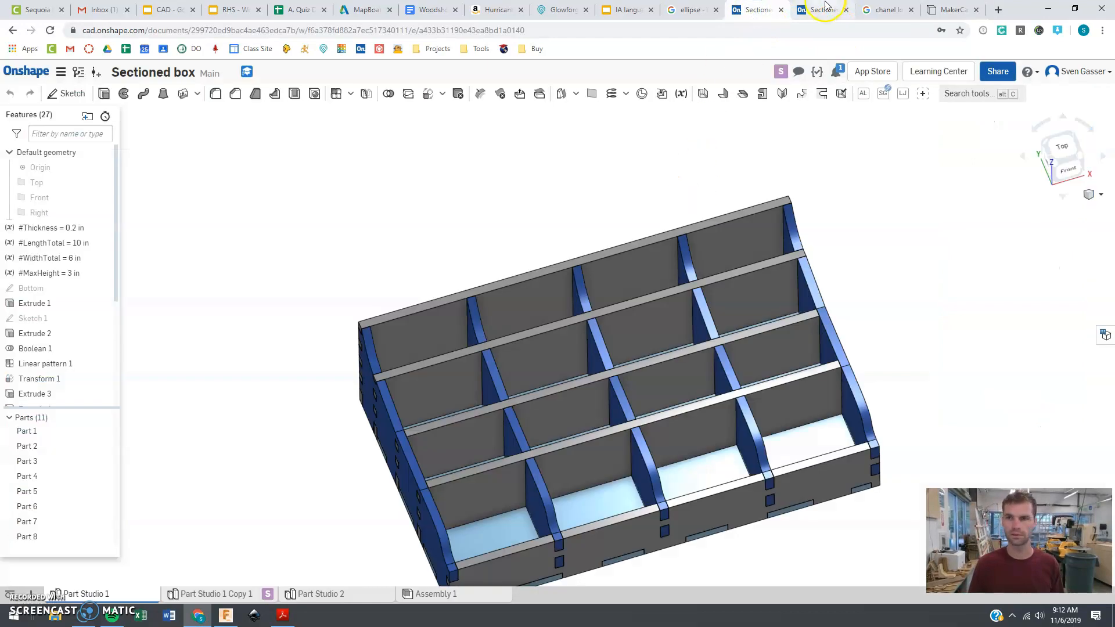
Back in the Bottom sketch, draw a horizontal line joining the midpoints of the rectangle's left and right edges.
click(825, 7)
scroll(438, 207, down, 1)
scroll(438, 207, up, 3)
scroll(426, 187, up, 2)
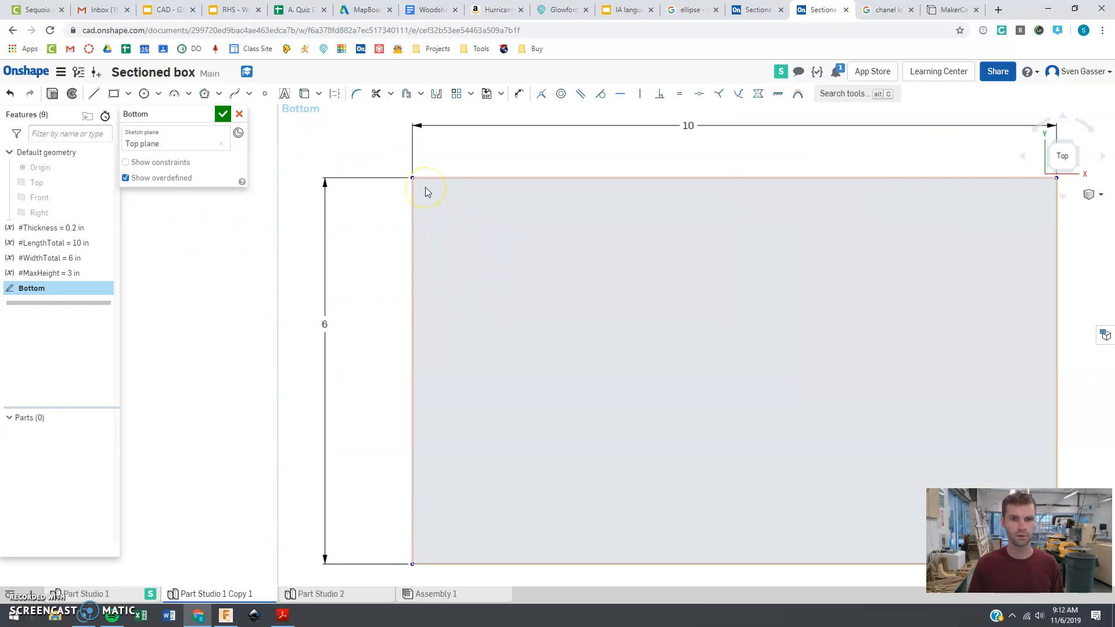
scroll(284, 197, down, 3)
scroll(285, 201, down, 1)
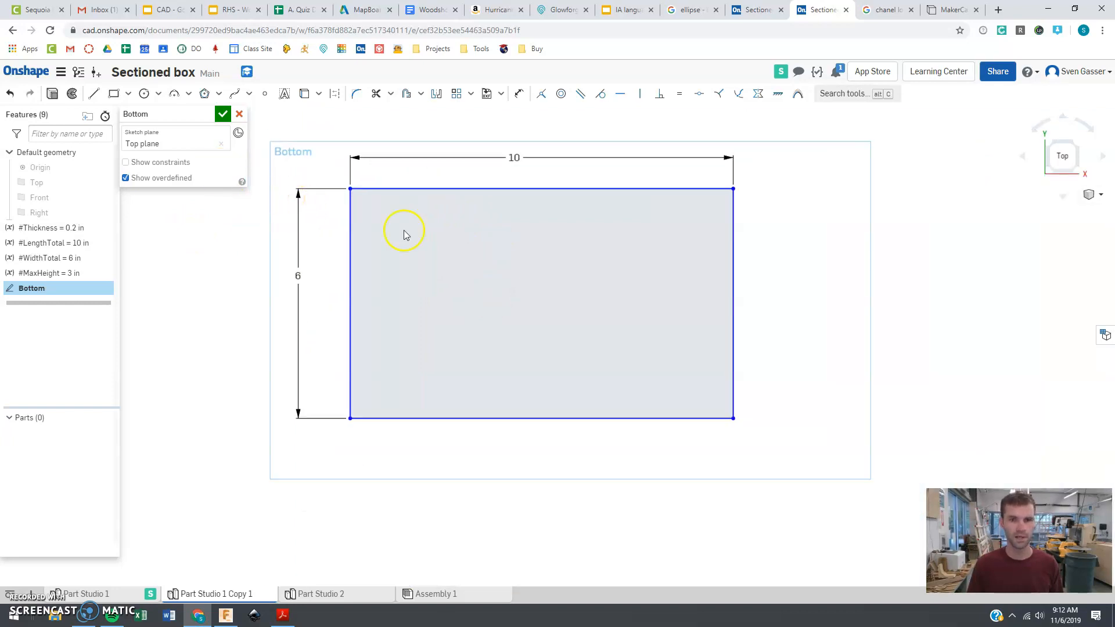
scroll(407, 231, up, 1)
click(95, 95)
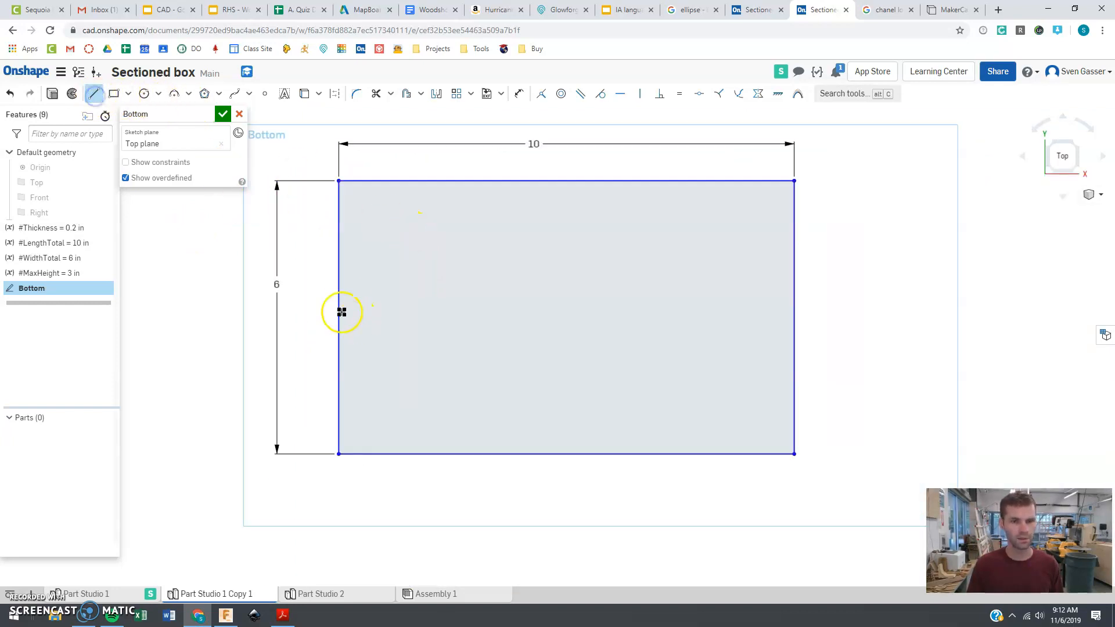
click(338, 318)
click(795, 317)
key(Escape)
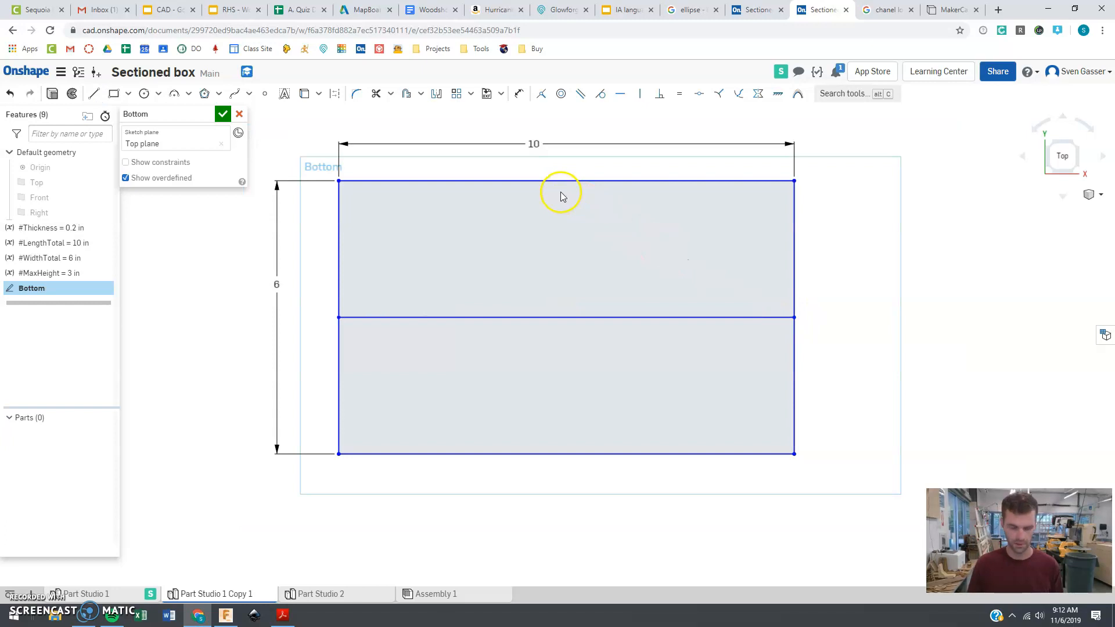
Draw a vertical line joining the midpoints of the rectangle's top and bottom edges.
key(l)
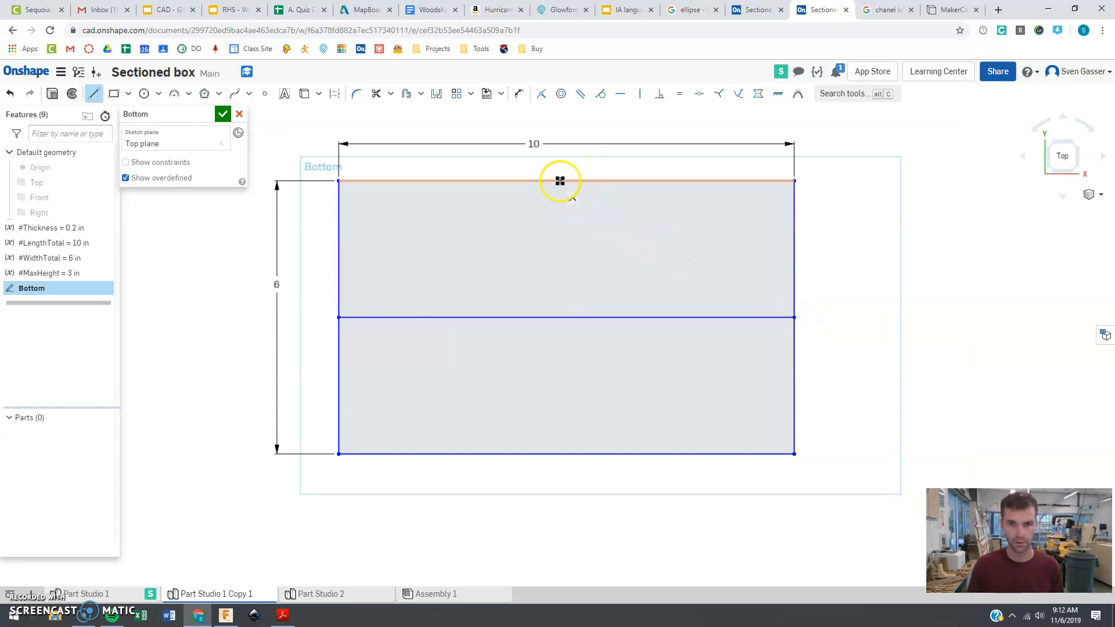
click(564, 182)
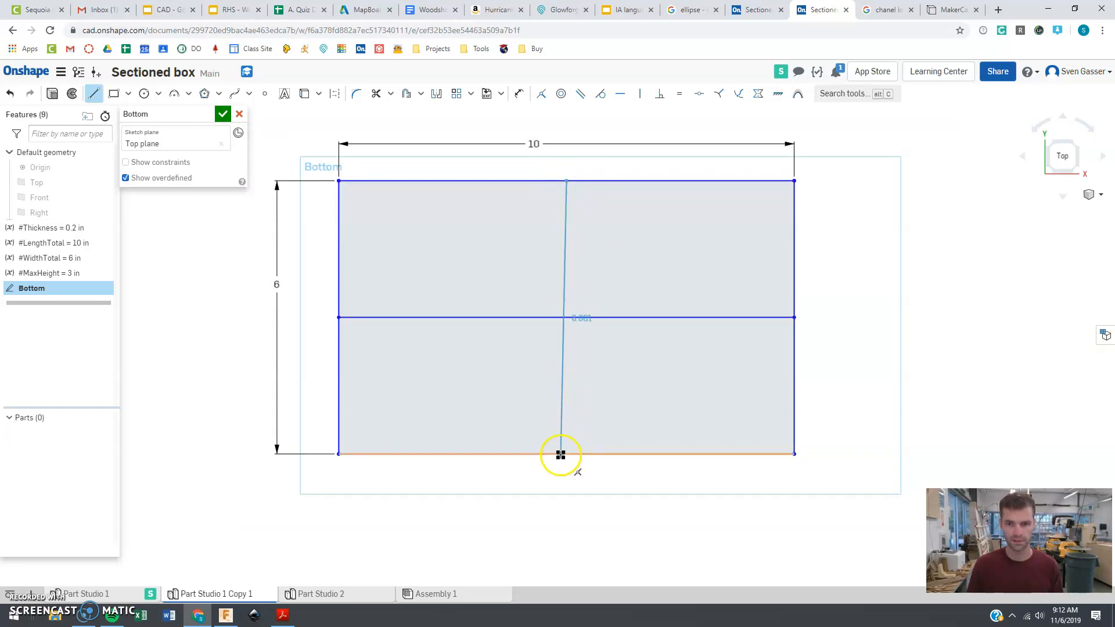
click(565, 454)
key(Escape)
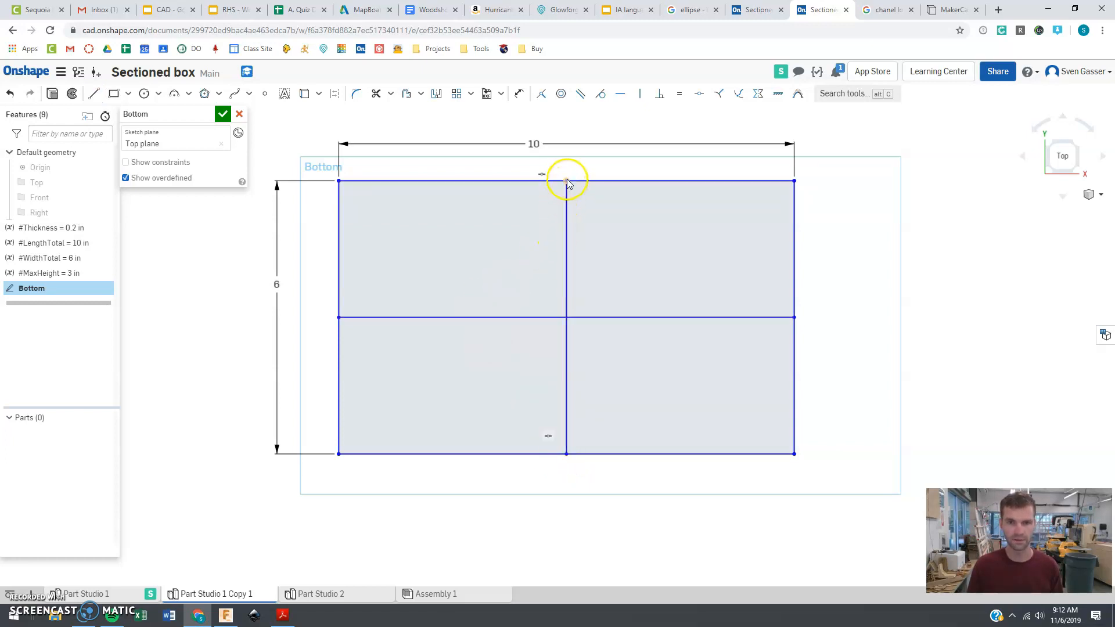
Convert the horizontal and vertical midlines to construction lines.
click(389, 318)
click(565, 269)
click(336, 94)
click(285, 303)
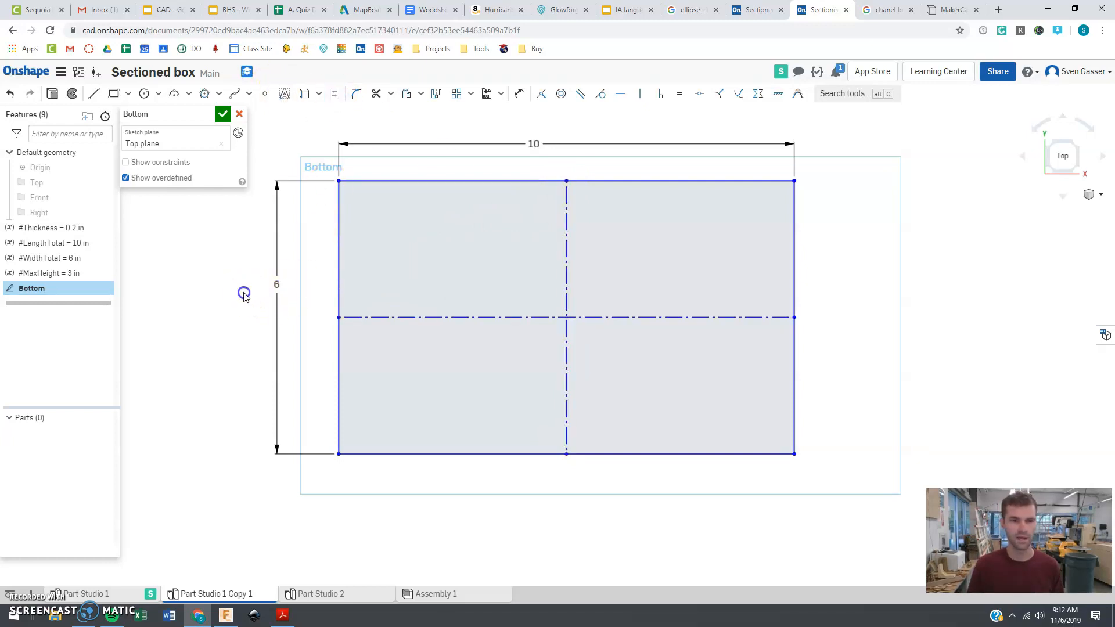
Sketch a notch about 0.28 in wide and 0.55 in high in the rectangle's upper-left corner.
click(94, 93)
click(384, 229)
click(351, 182)
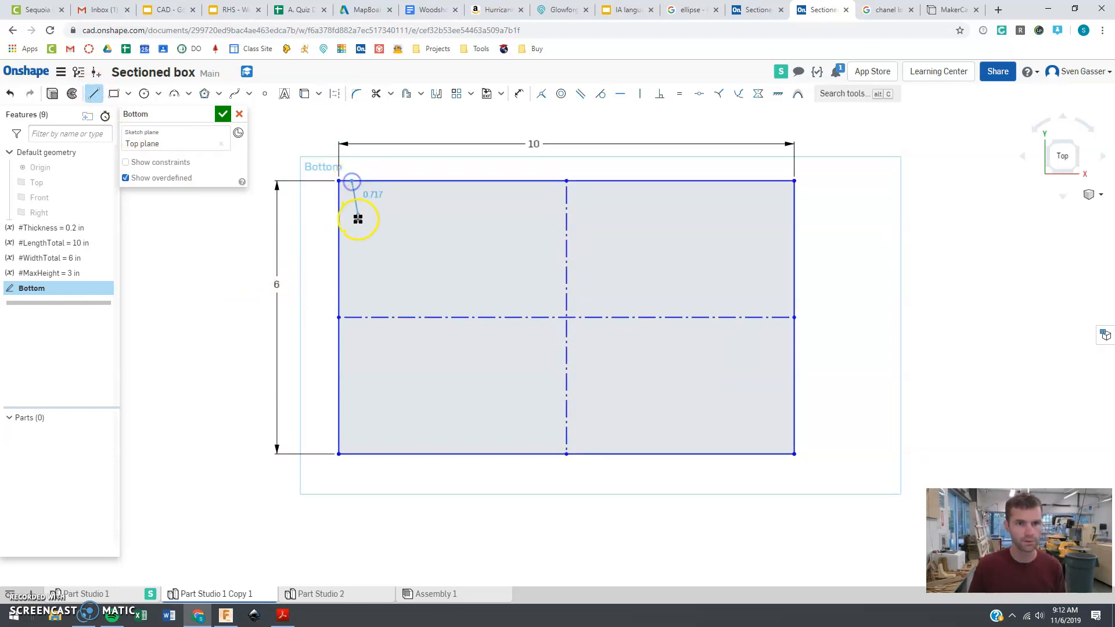
click(351, 206)
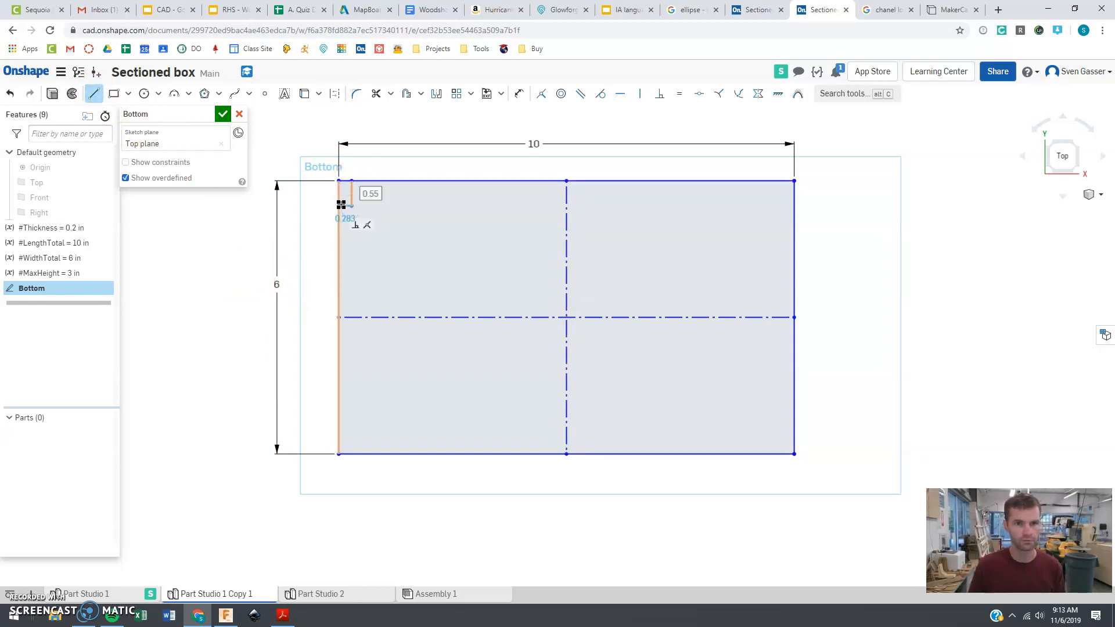
click(339, 205)
key(Escape)
Sketch a second notch about 0.27 in deep and 0.93 in long on the rectangle's left edge, below the corner notch.
key(l)
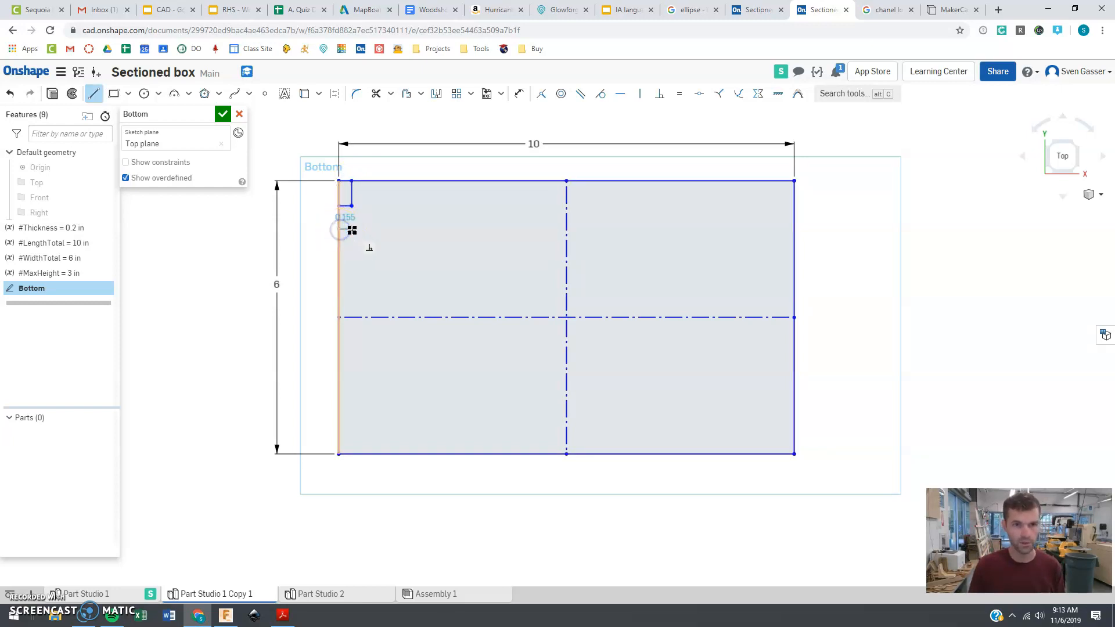
click(352, 229)
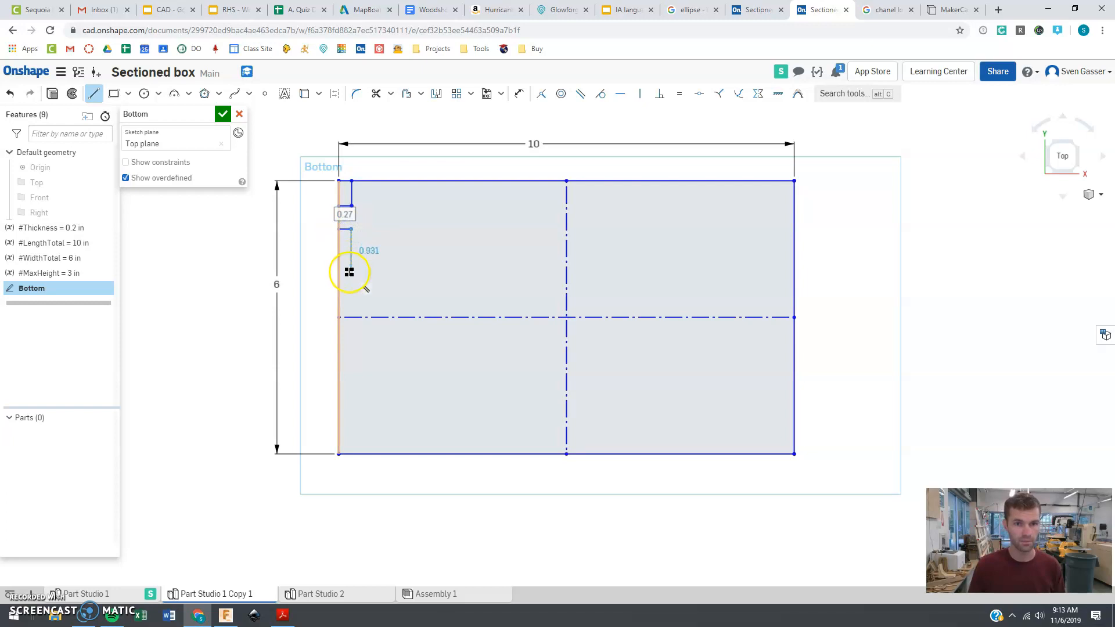
click(350, 272)
click(338, 271)
key(Escape)
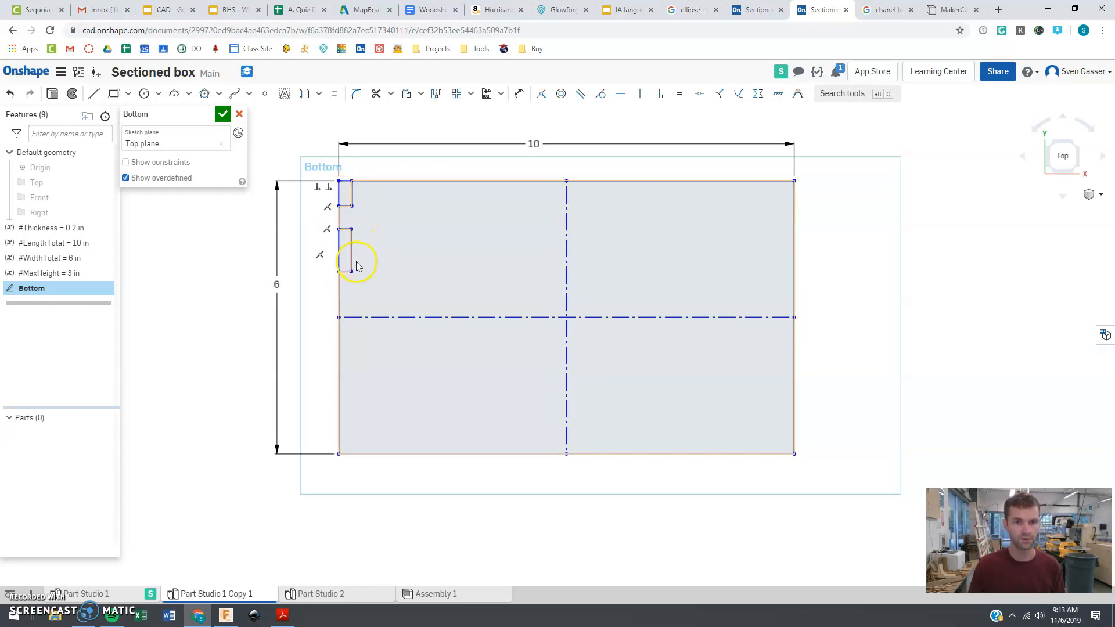
Sketch a third notch on the rectangle's left edge, ending on the horizontal midline.
key(l)
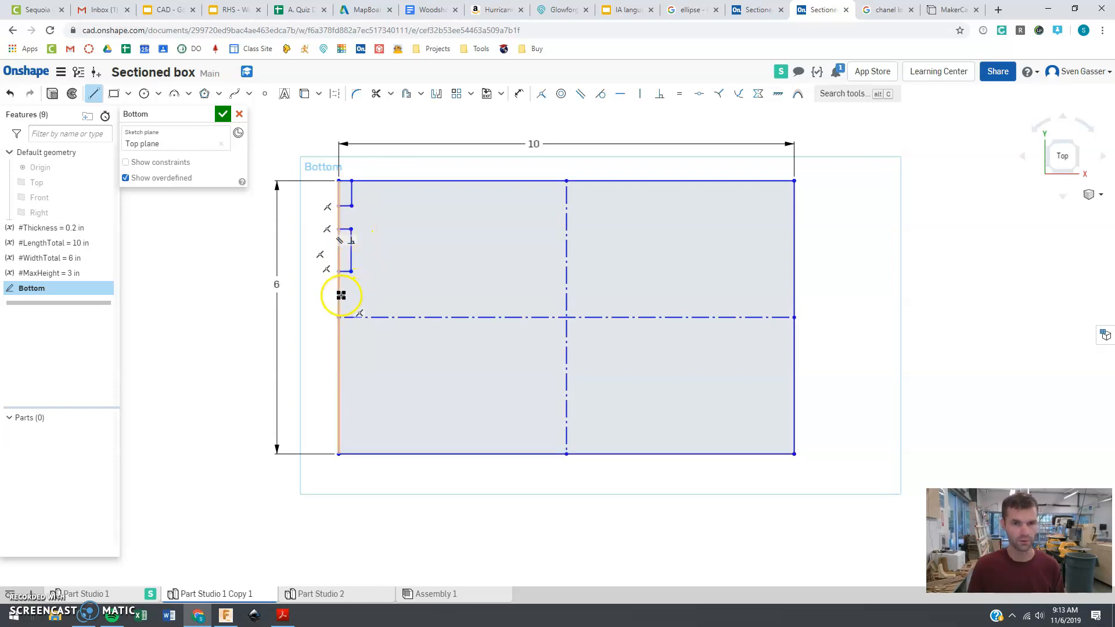
click(350, 292)
click(349, 317)
key(Escape)
Dimension the width of the upper-left corner notch with the #Thickness variable.
key(d)
click(372, 163)
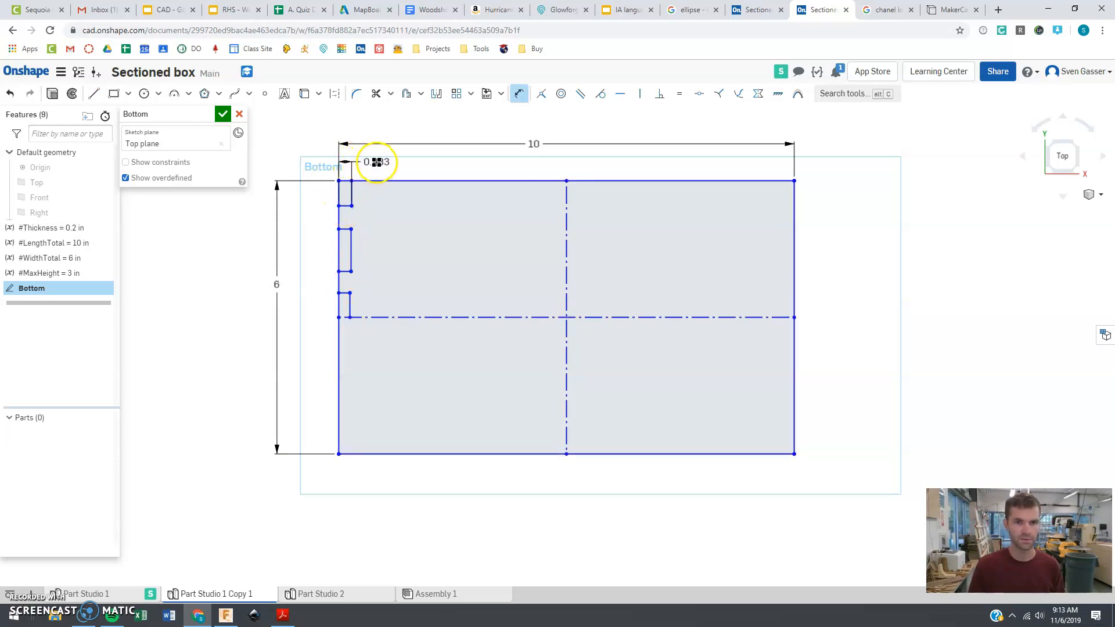
text(t)
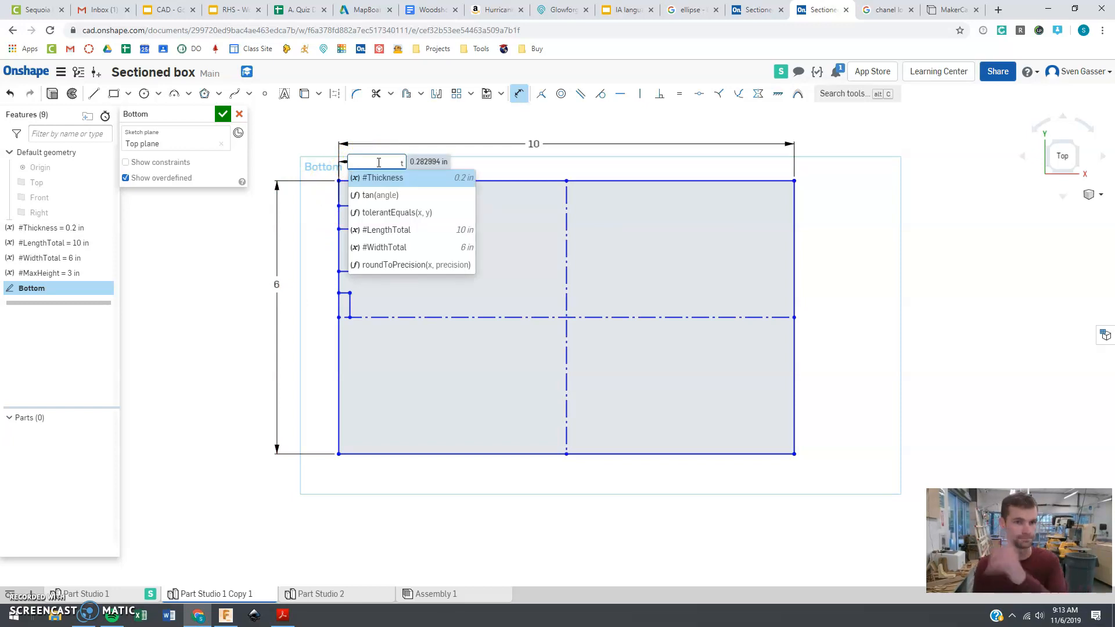
key(Return)
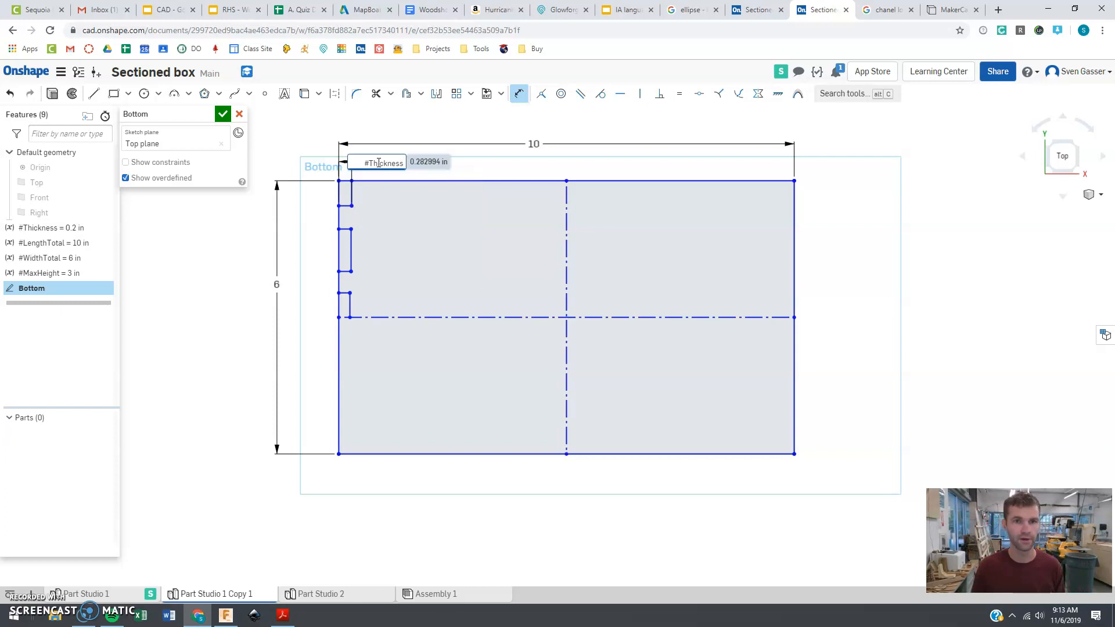
key(Return)
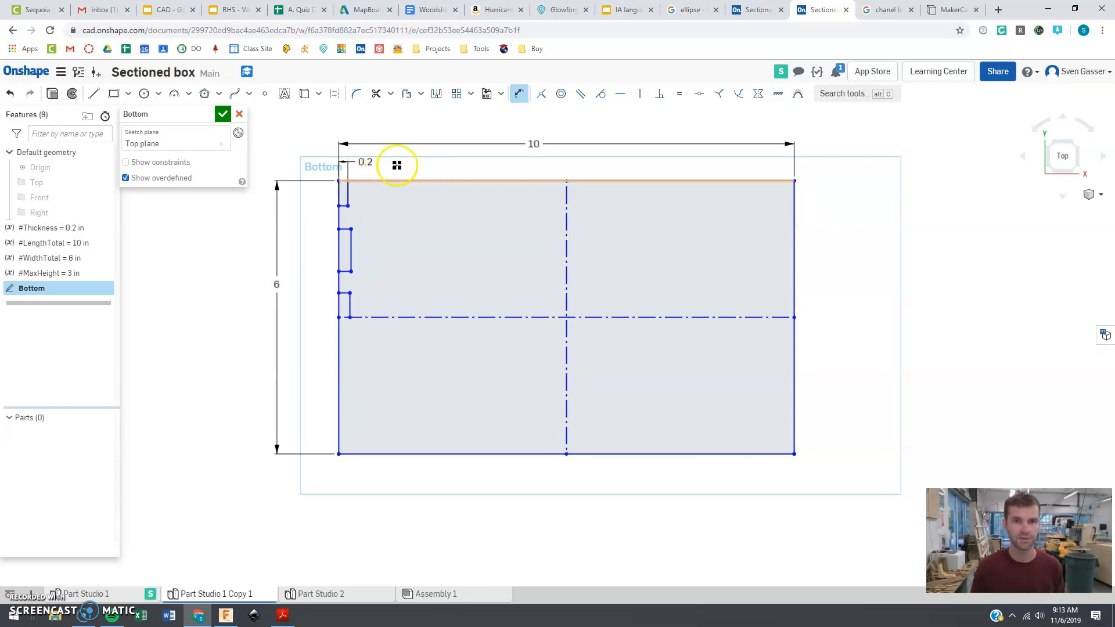
Apply Equal constraints so the three left-edge notches share the corner notch's depth.
click(682, 99)
scroll(300, 233, up, 3)
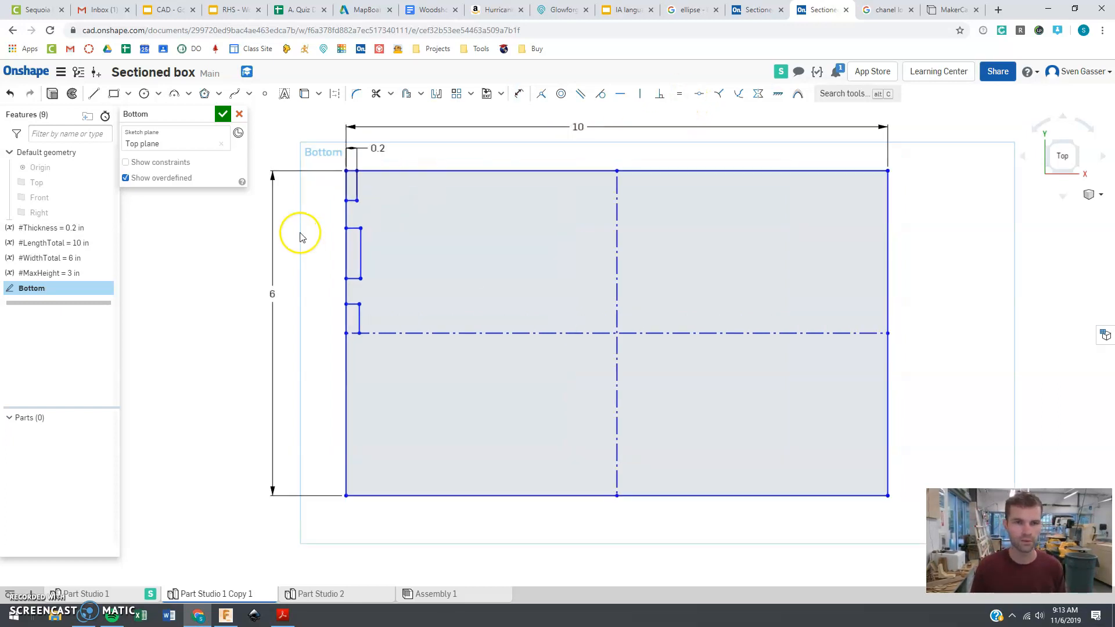
click(680, 94)
click(371, 198)
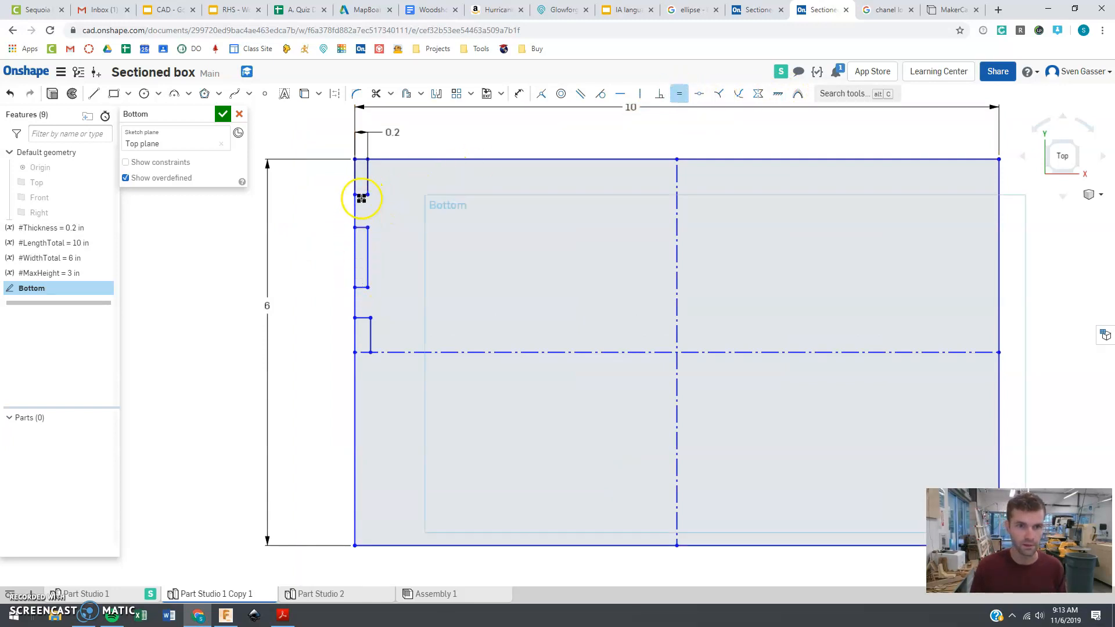
click(362, 318)
click(292, 281)
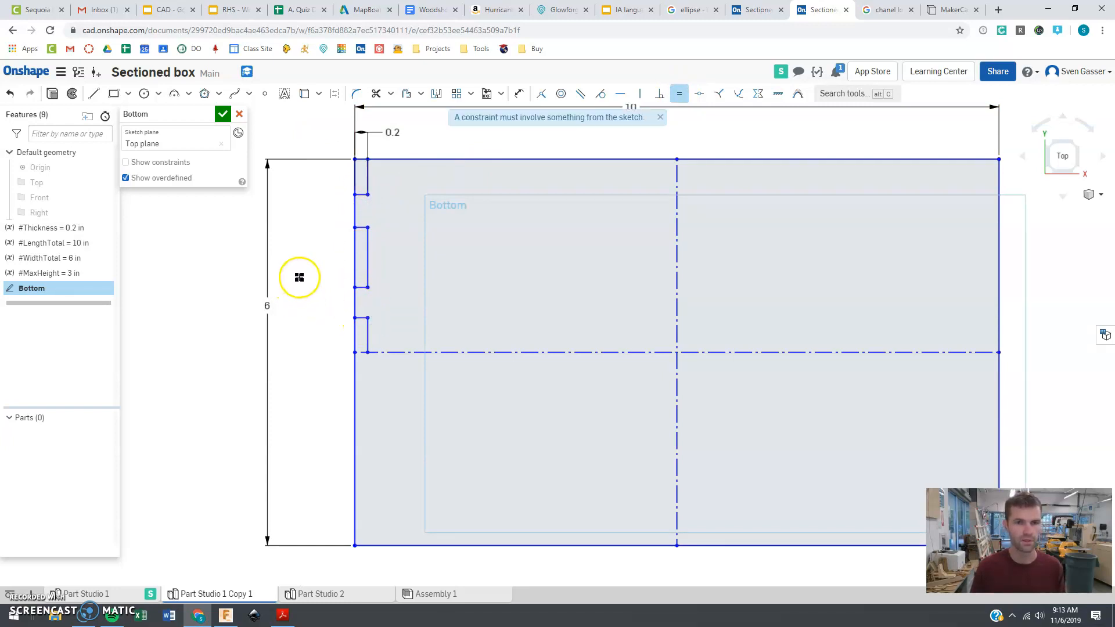
key(Escape)
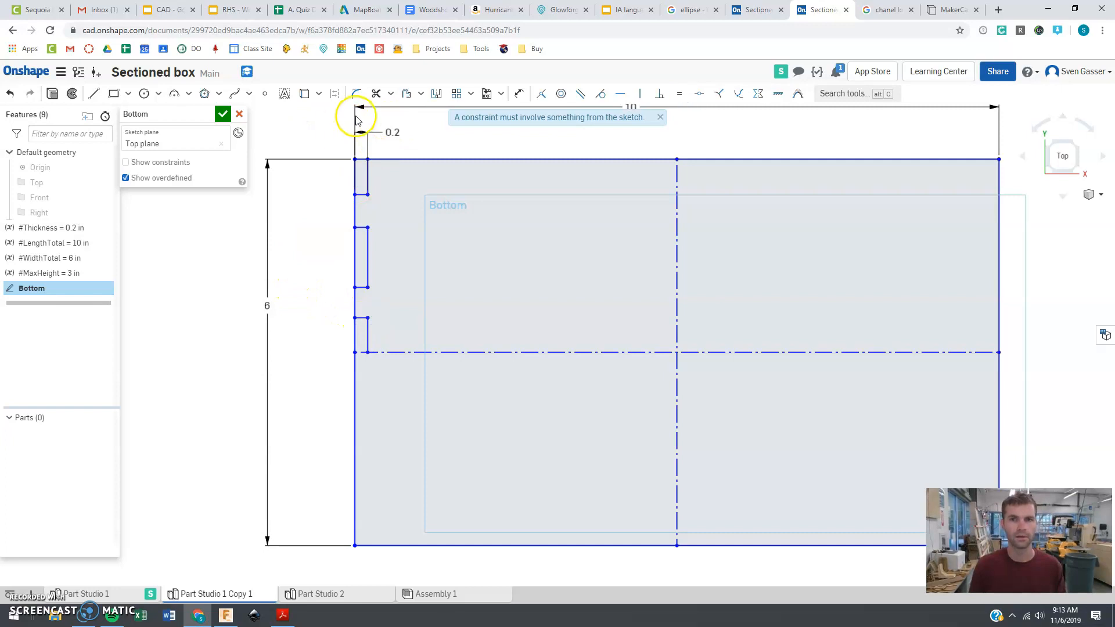
Mirror the three left-edge notches across the horizontal construction midline.
click(435, 94)
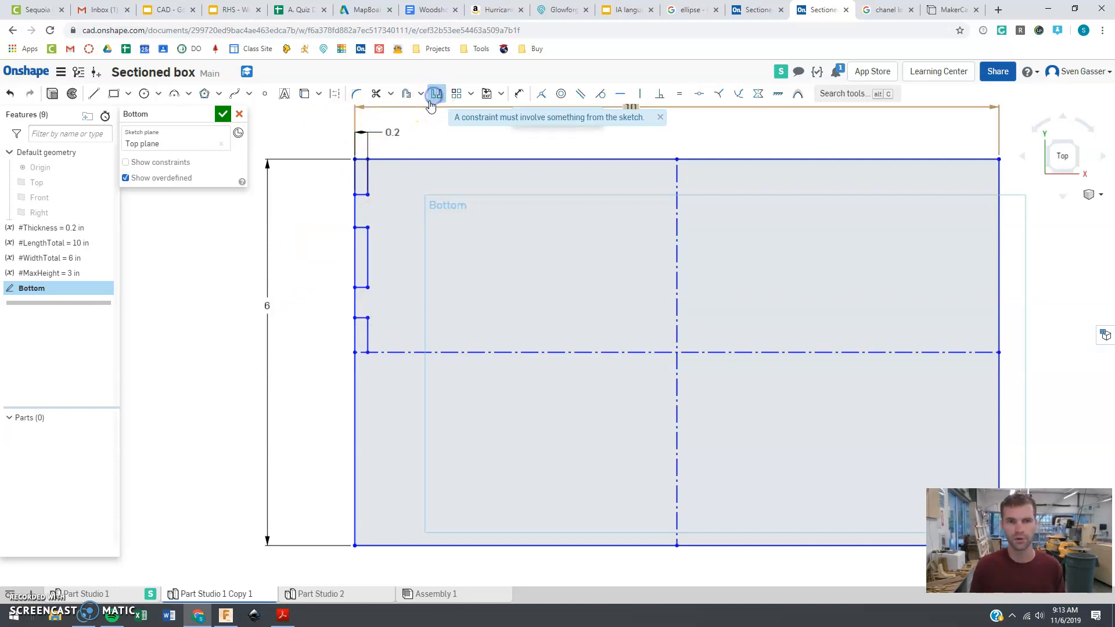
click(427, 352)
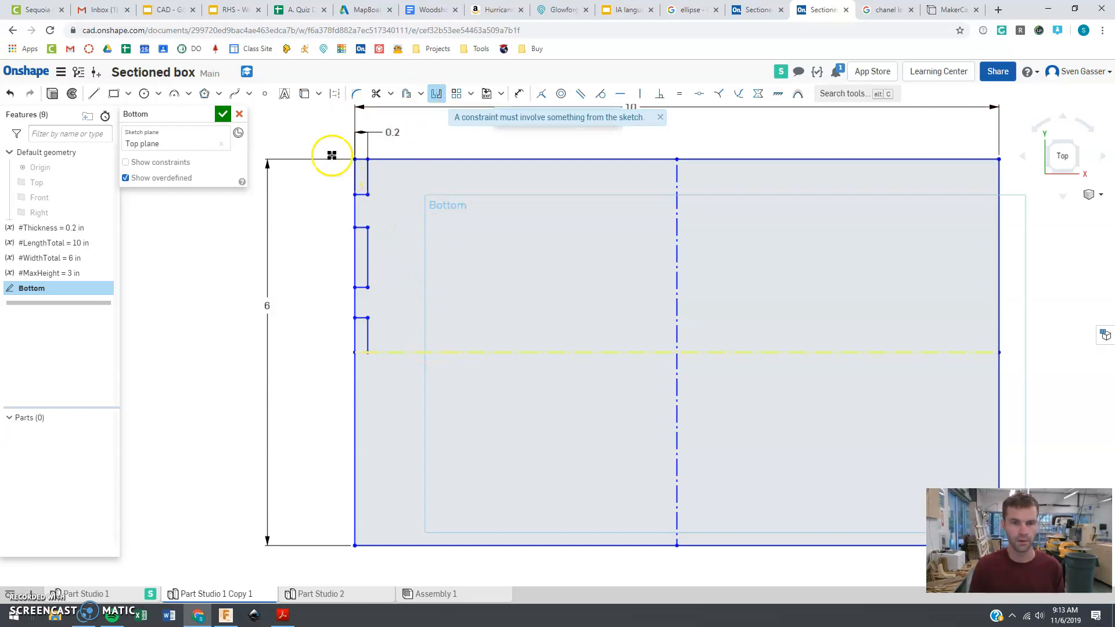
drag(326, 145, 396, 360)
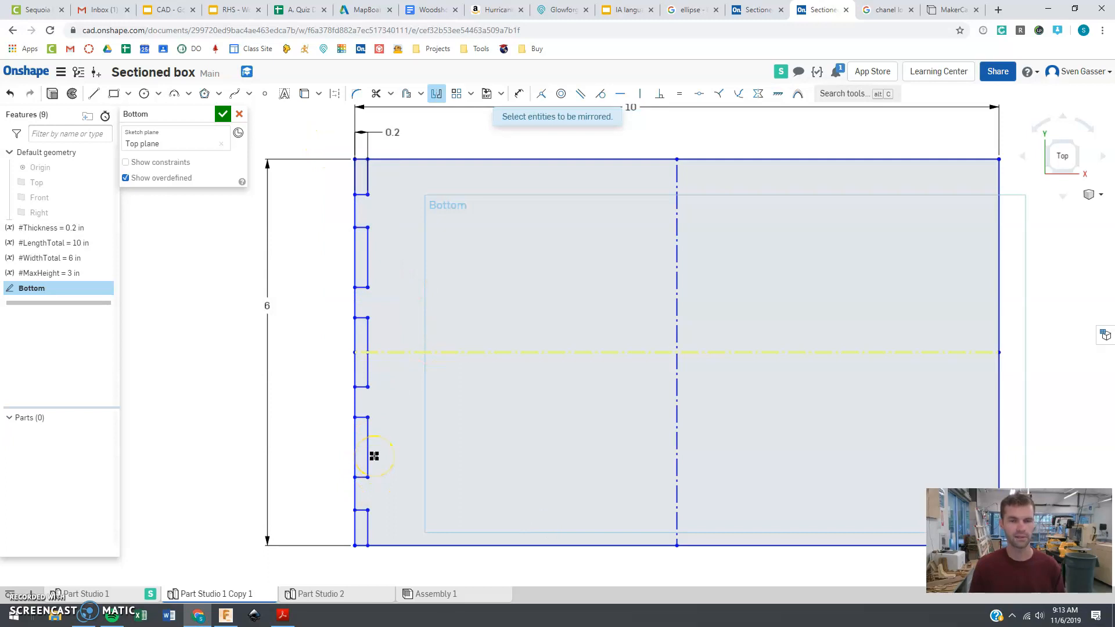
Mirror all the left-edge notches across the vertical construction midline and accept the sketch.
click(437, 97)
click(437, 96)
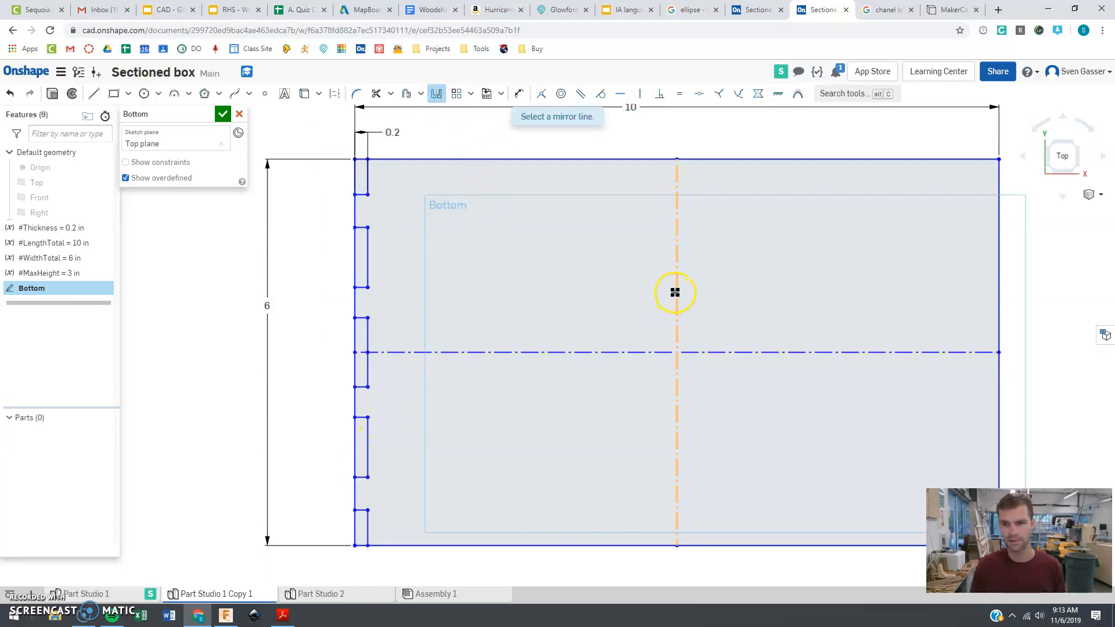
click(675, 292)
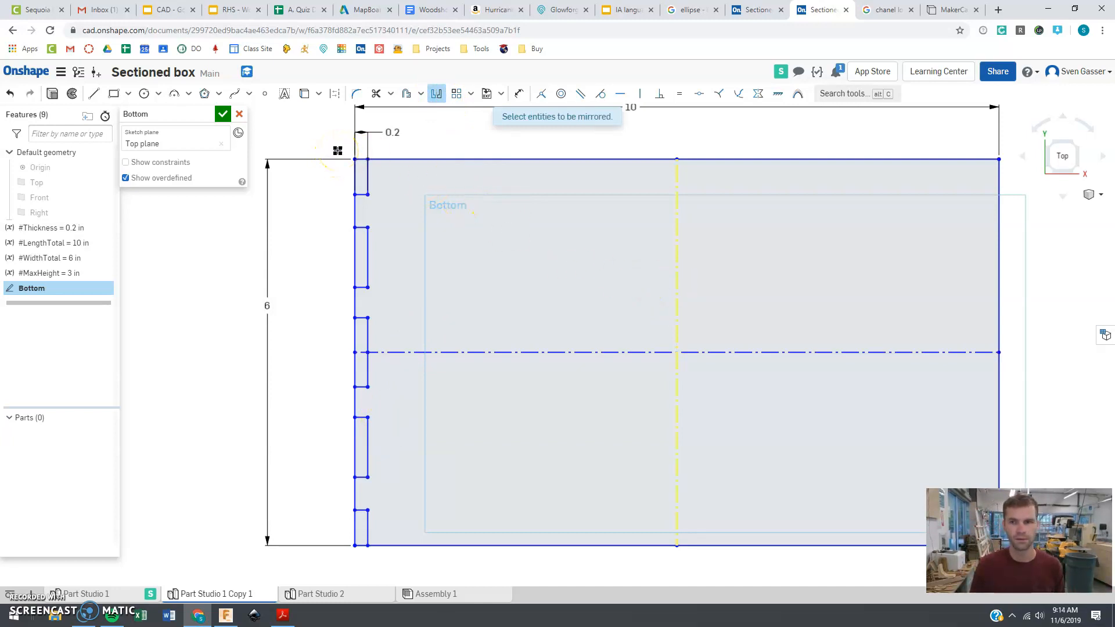
mouse_move(337, 150)
mouse_down()
mouse_move(391, 495)
mouse_move(378, 577)
mouse_move(383, 541)
mouse_up()
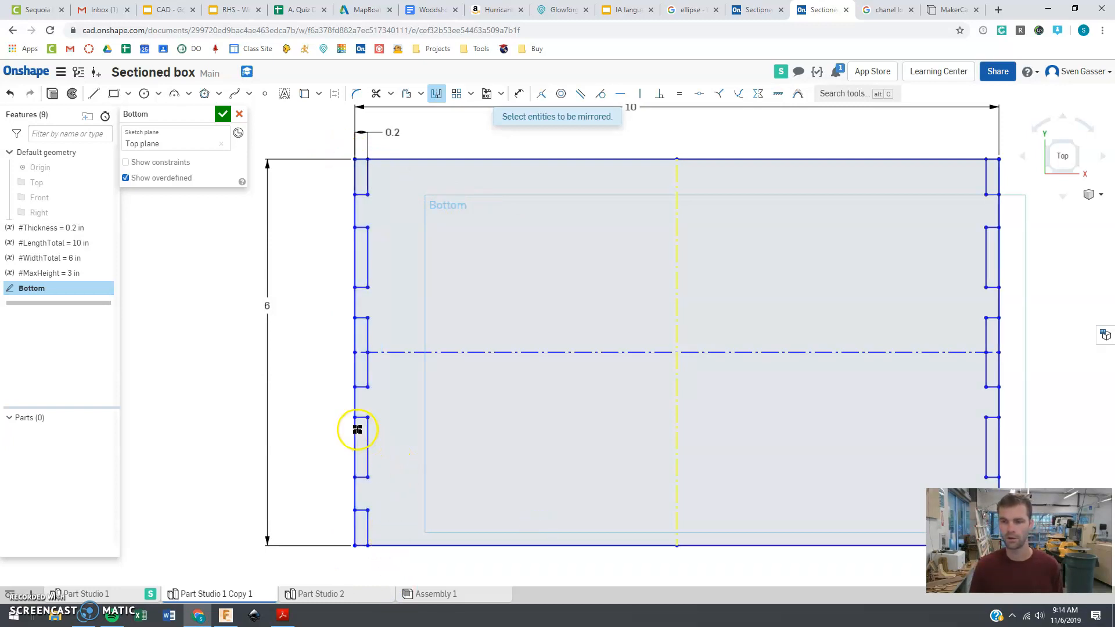
scroll(230, 403, up, 1)
scroll(233, 403, down, 2)
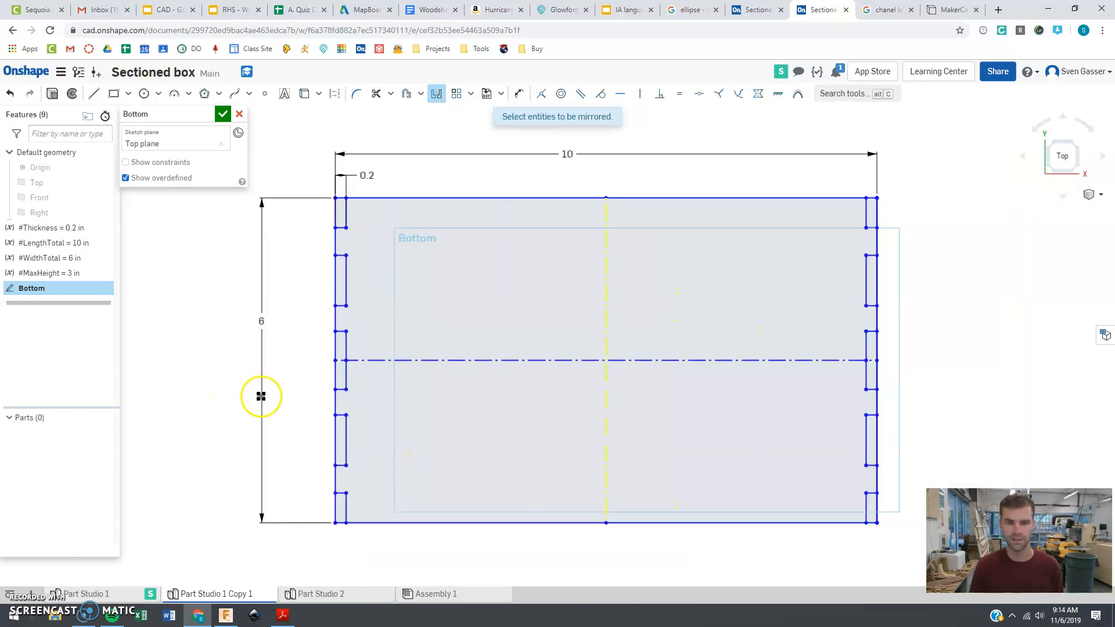
click(222, 115)
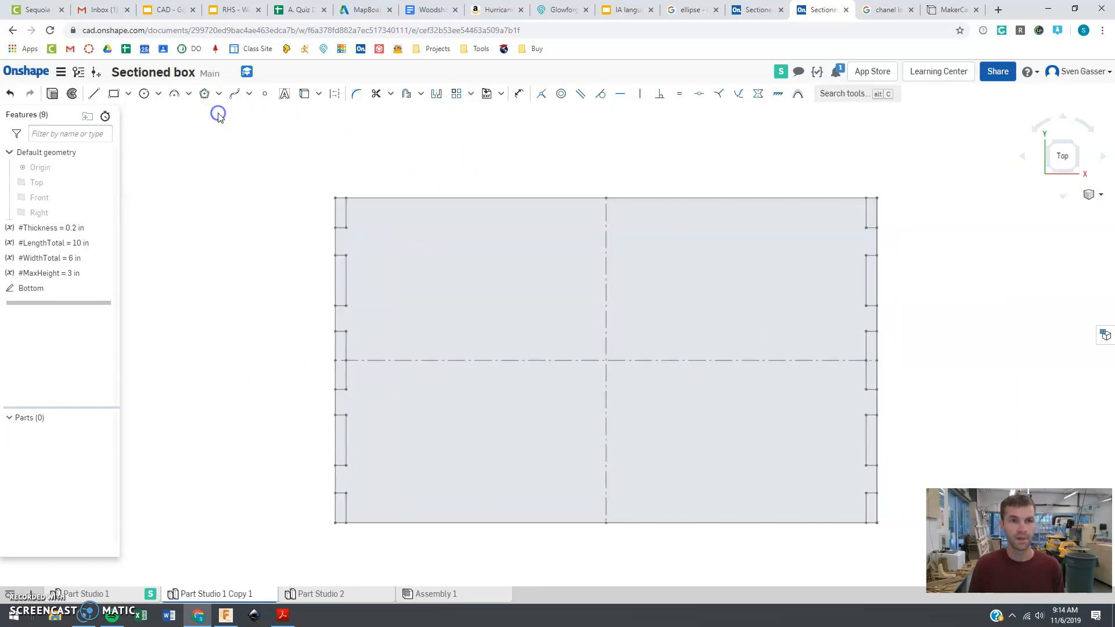
Reopen the Bottom sketch and draw a notch about 0.3 in deep near the left end of the rectangle's top edge.
double_click(11, 288)
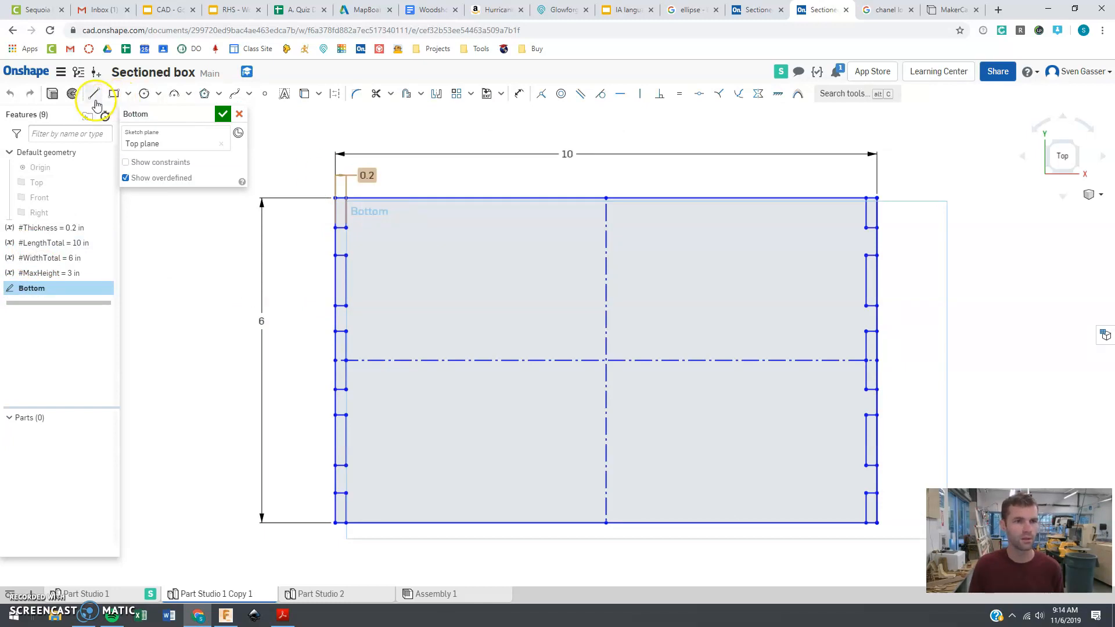
click(95, 96)
click(364, 198)
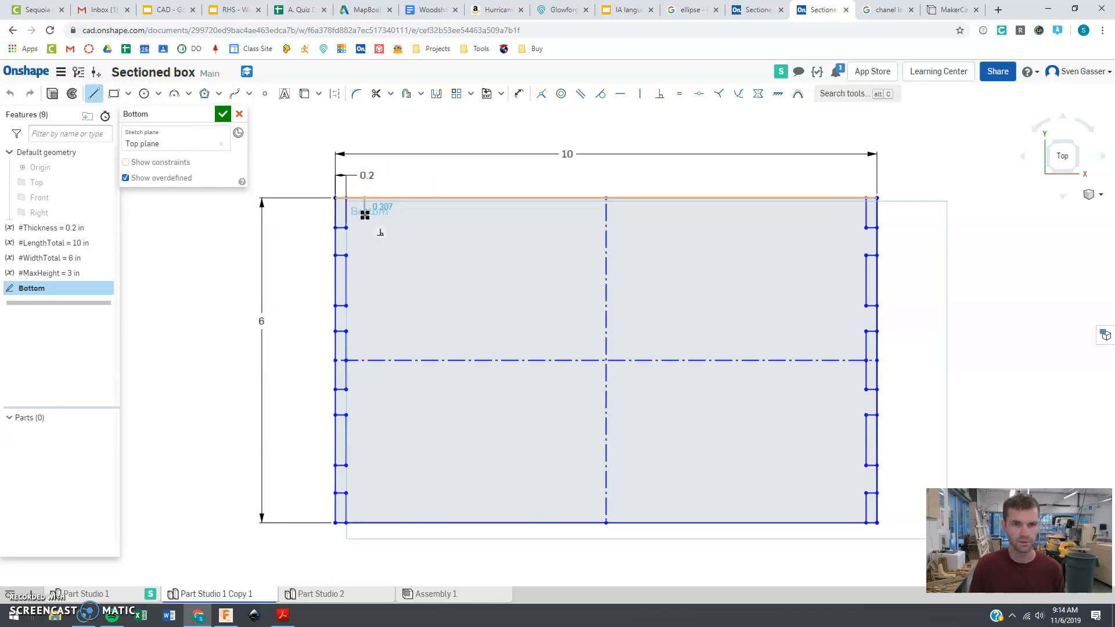
drag(365, 213, 411, 213)
click(411, 199)
key(Escape)
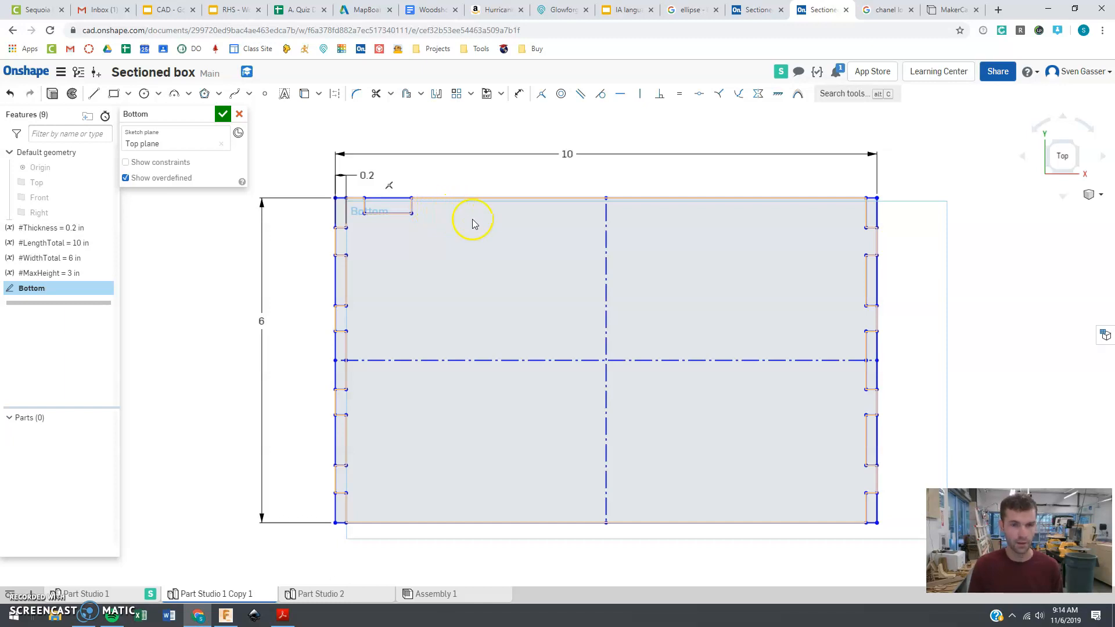
Sketch a second notch on the rectangle's top edge, between the first notch and the vertical midline.
key(l)
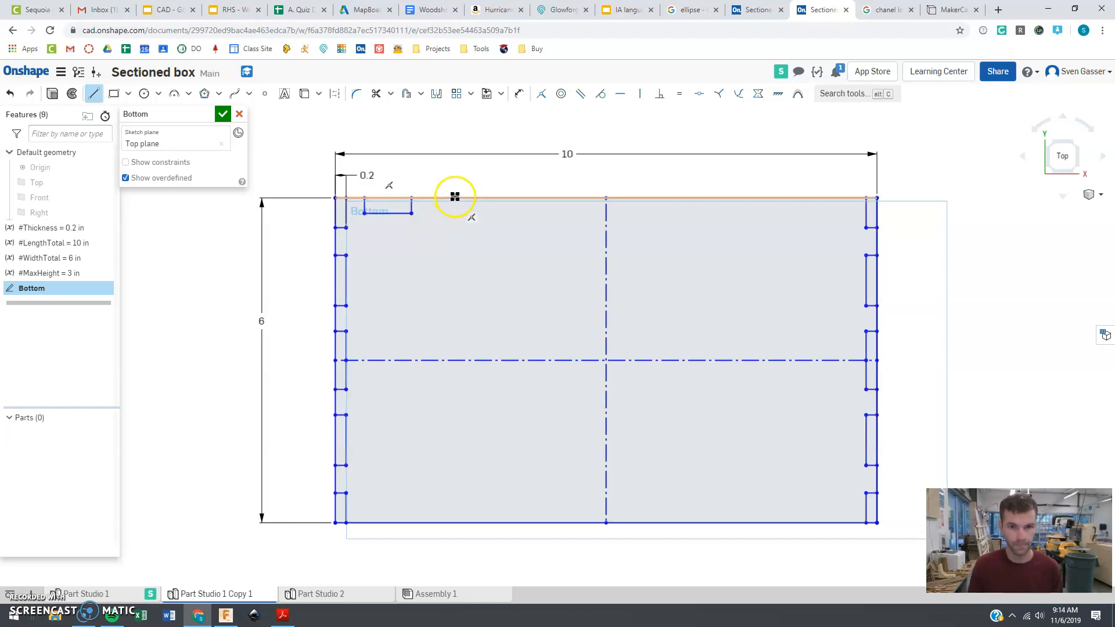
drag(459, 213, 518, 214)
click(517, 199)
key(Escape)
Sketch a third top-edge notch about 0.67 in long, just left of the vertical midline.
key(l)
drag(541, 199, 549, 213)
click(583, 213)
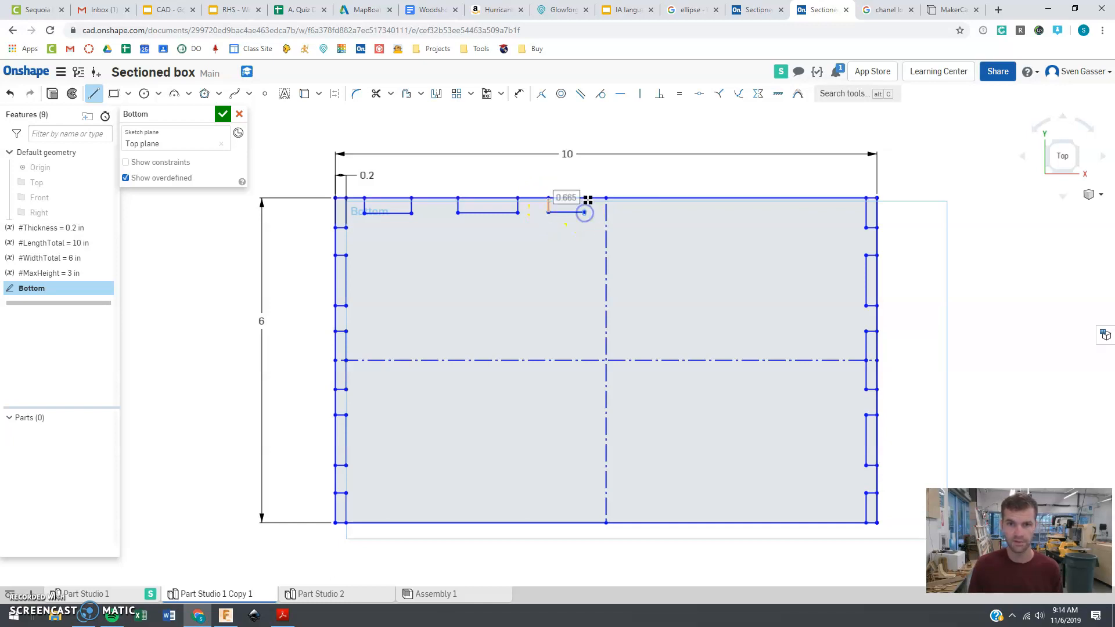
click(585, 198)
key(Escape)
Dimension the length of the first top-edge notch to 0.75 in.
click(402, 216)
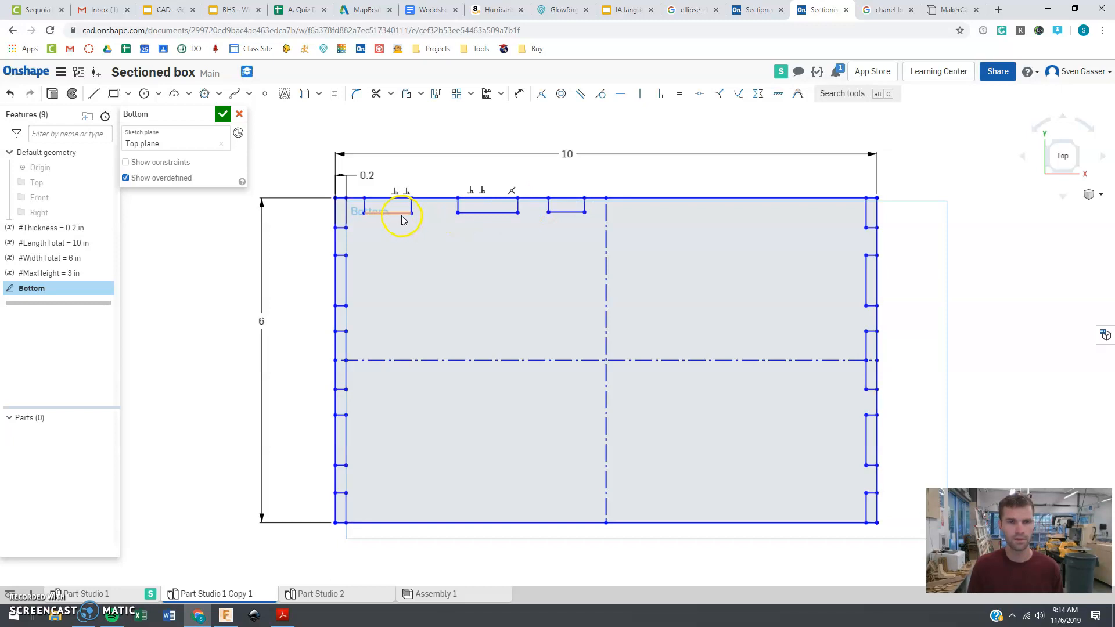
click(394, 215)
click(433, 169)
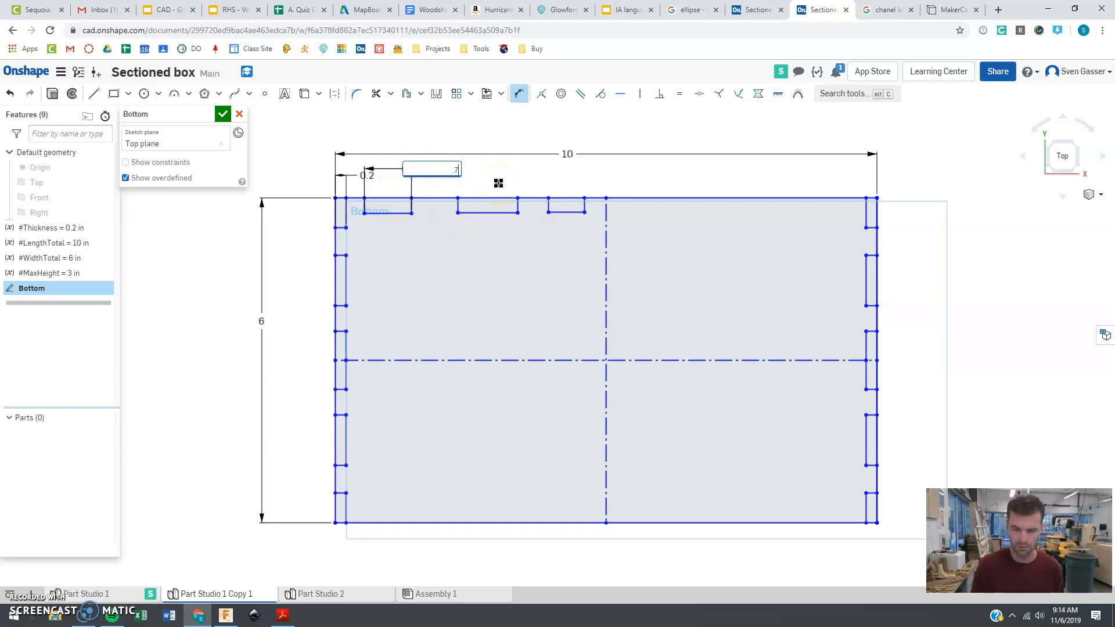
text(.75)
key(Return)
key(Escape)
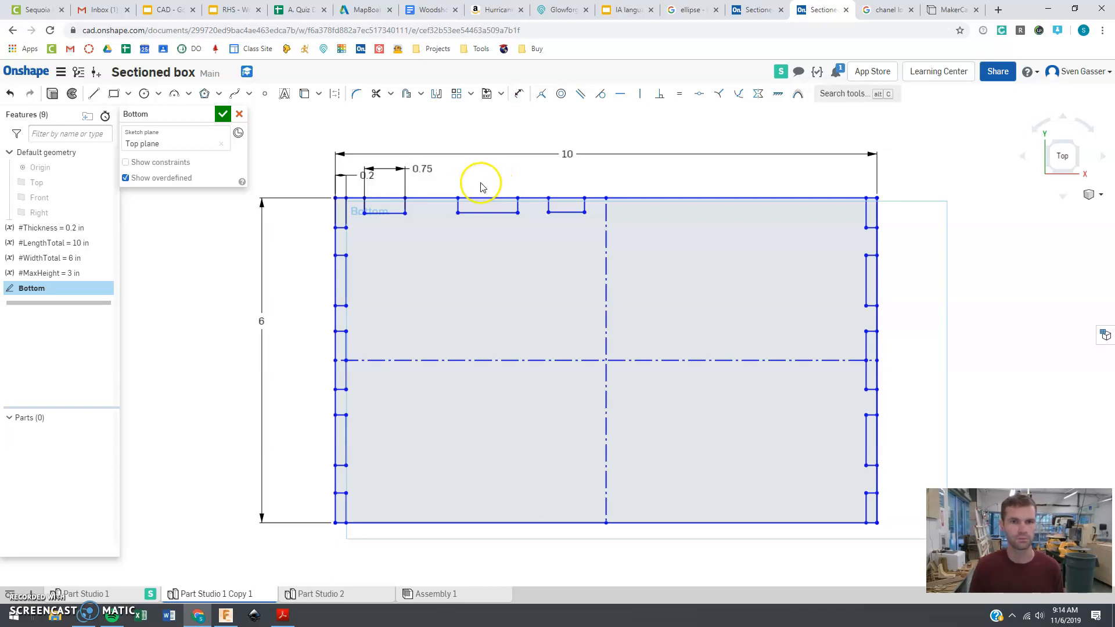
Apply Equal constraints so the second and third top-edge notches match the first one's length.
click(530, 198)
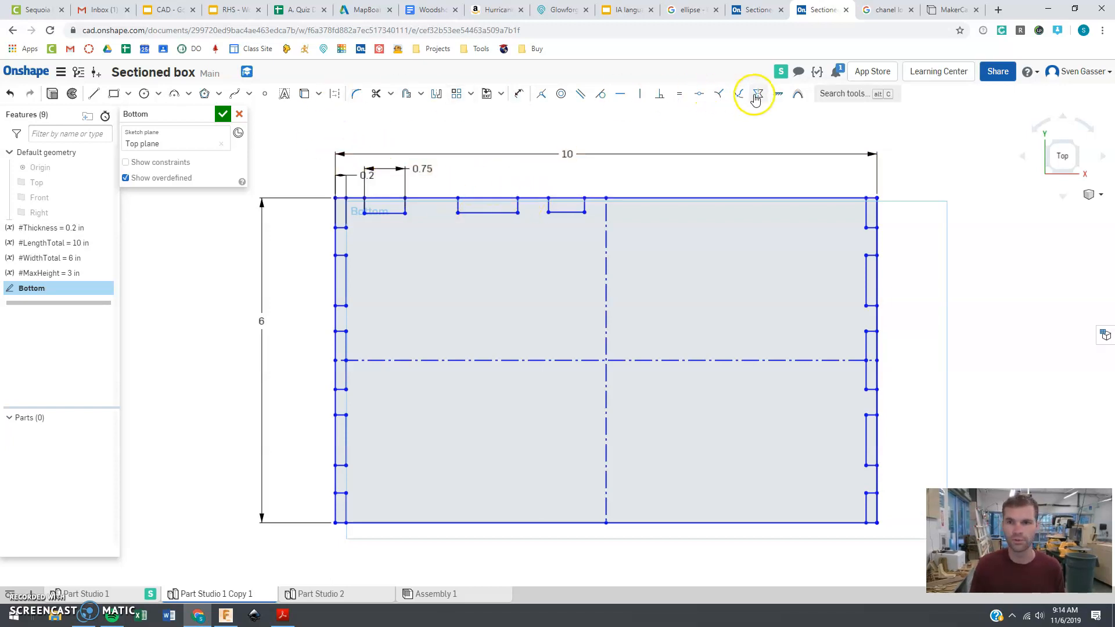
click(680, 93)
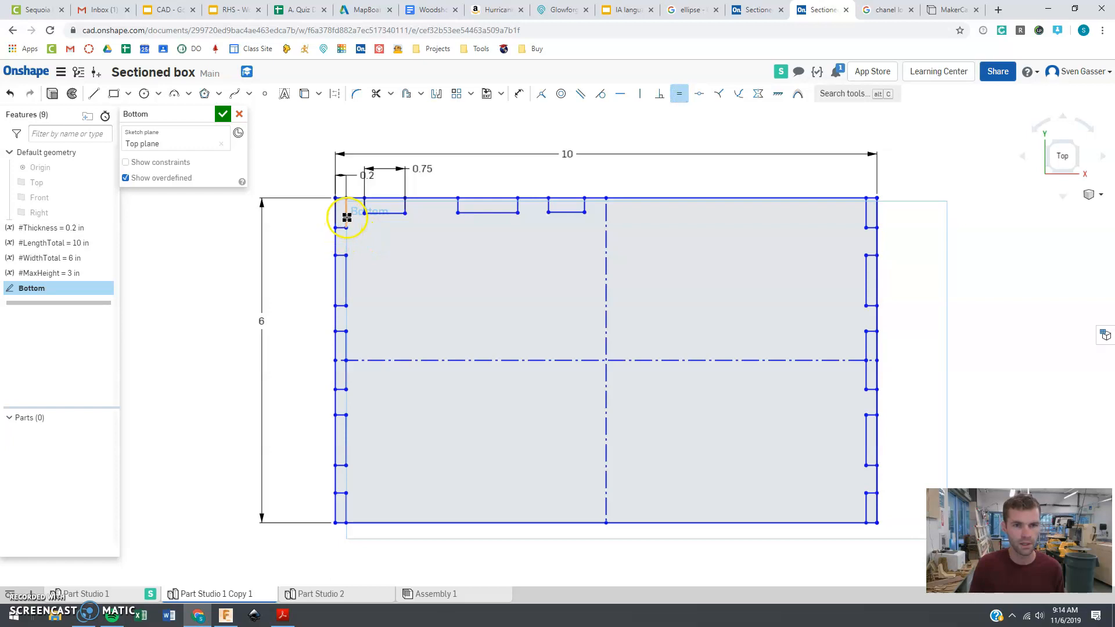
click(519, 214)
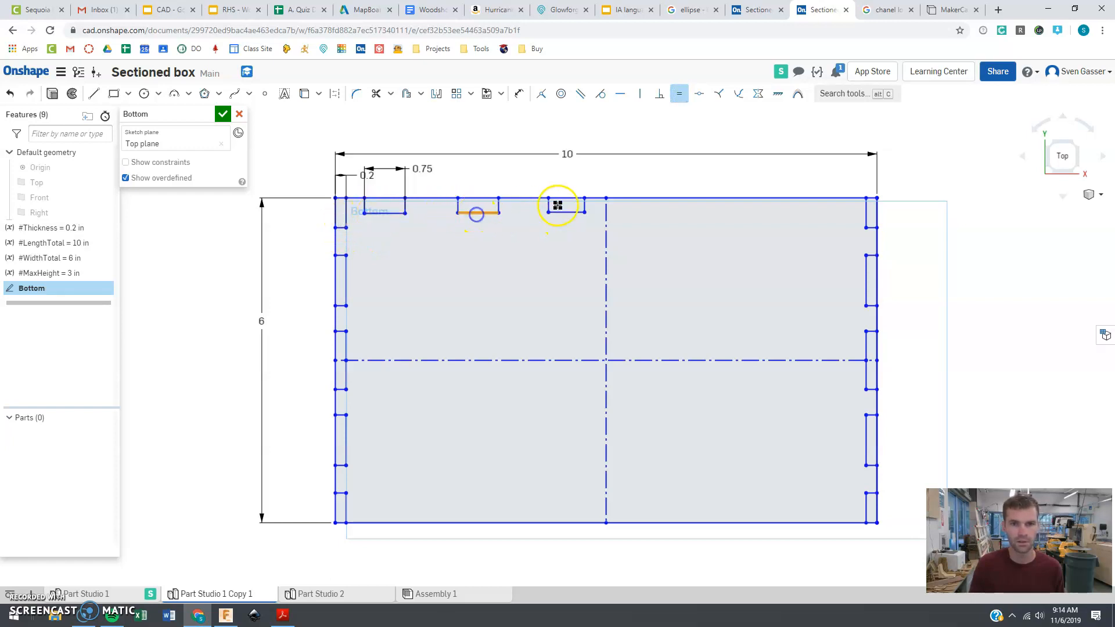
key(Escape)
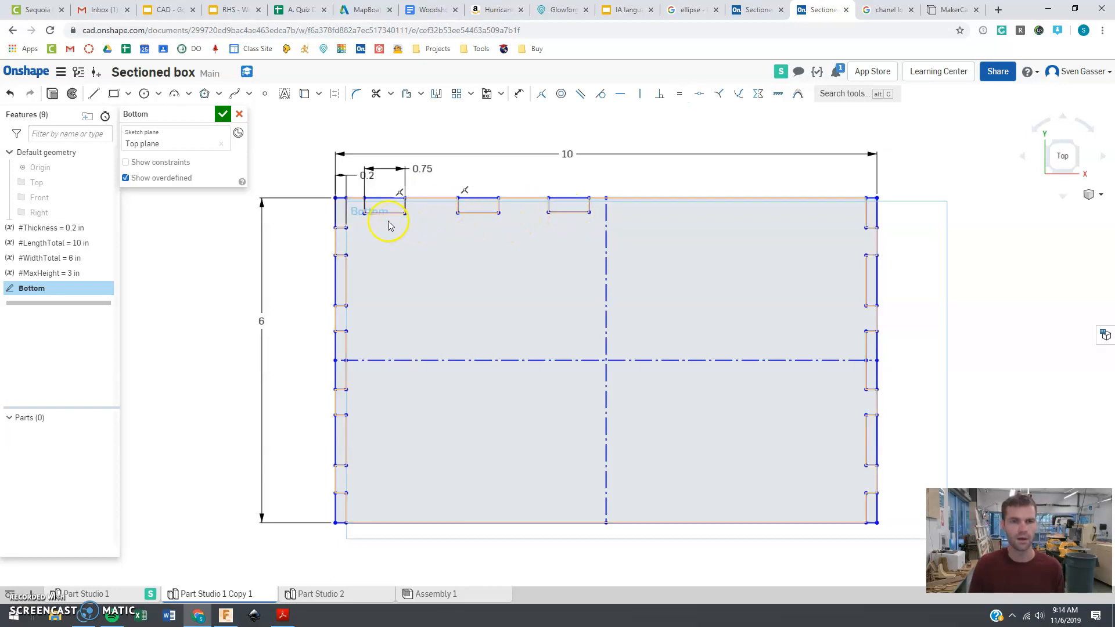
Apply Equal constraints so the depth of the three top-edge notches matches the corner notch's thickness-driven width.
click(679, 94)
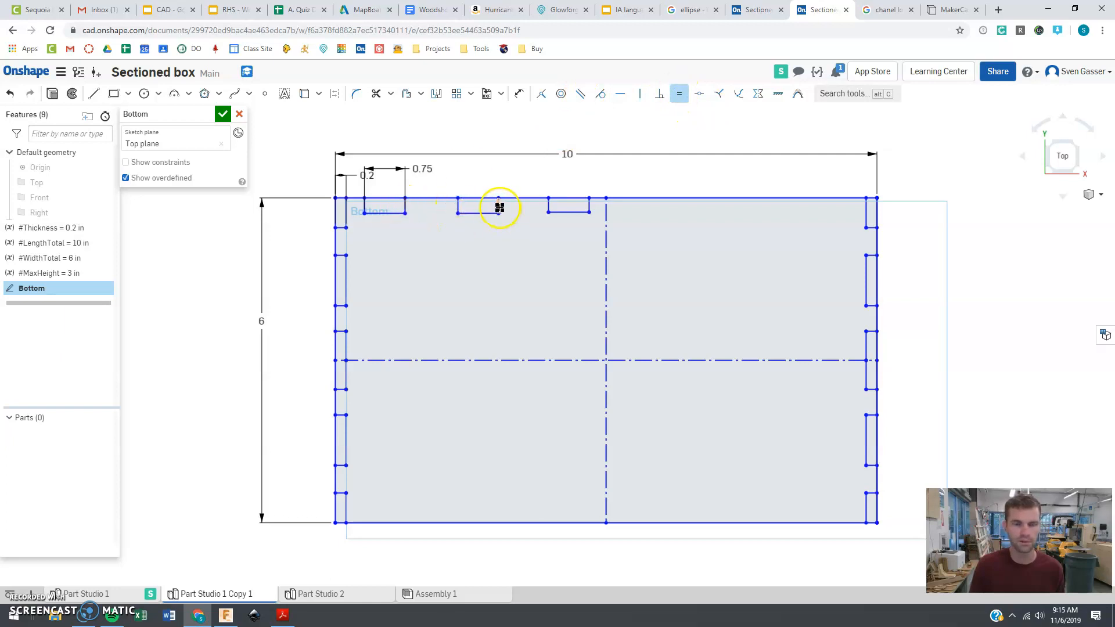
key(Escape)
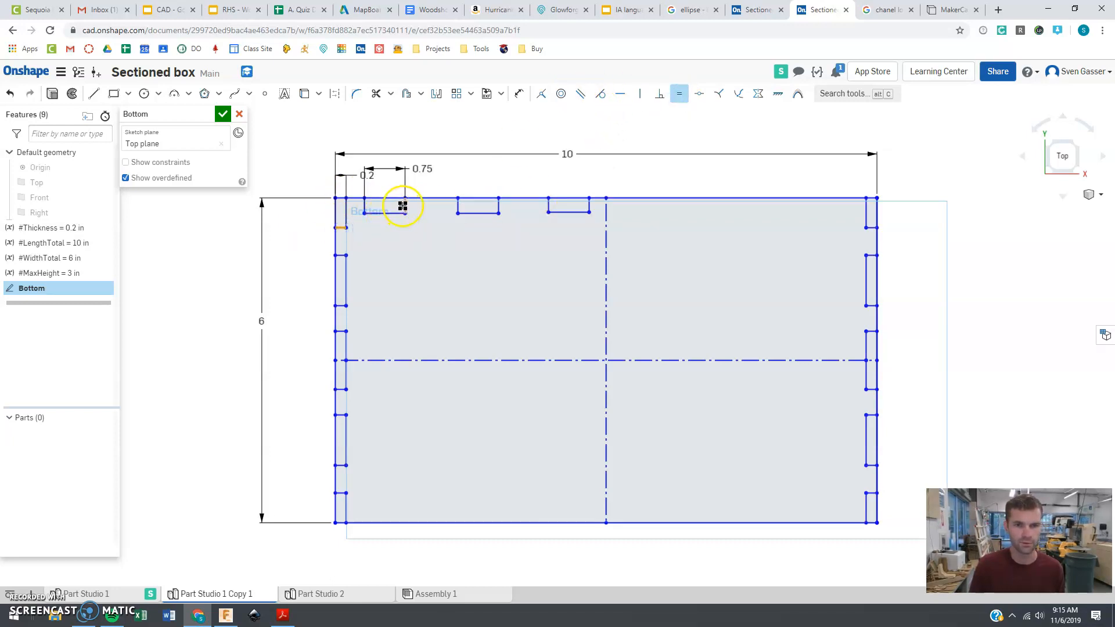
click(370, 218)
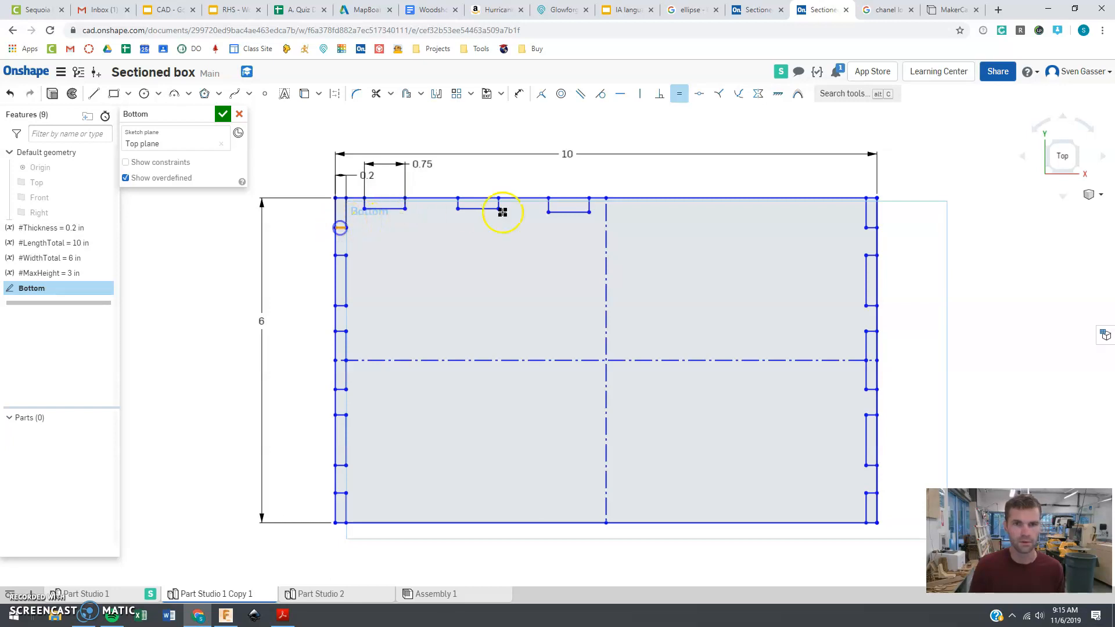
click(546, 206)
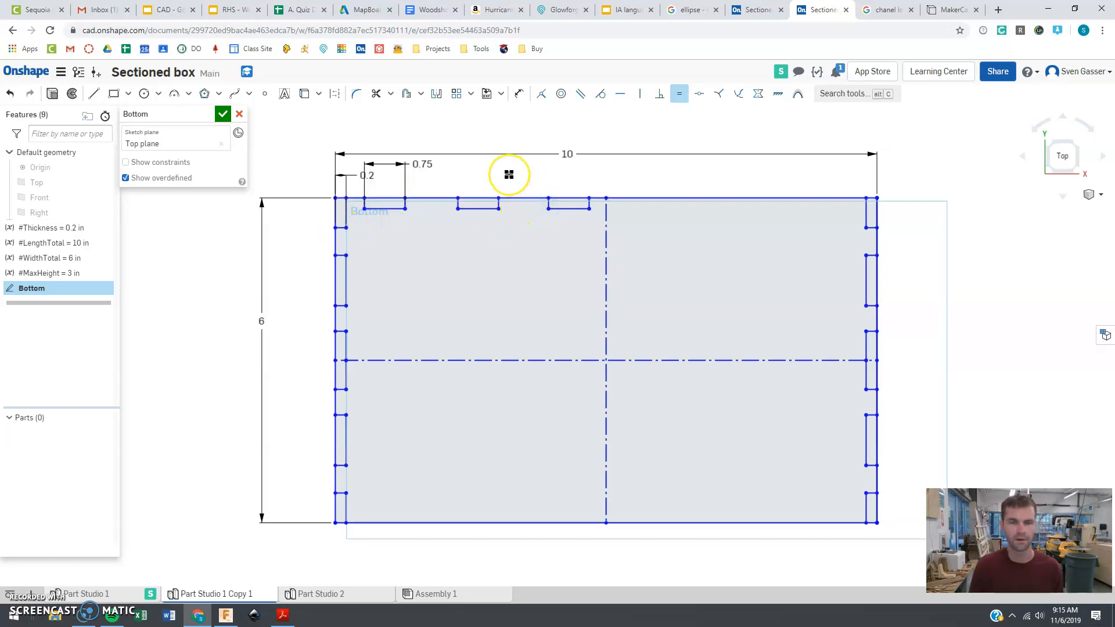
click(509, 174)
key(Escape)
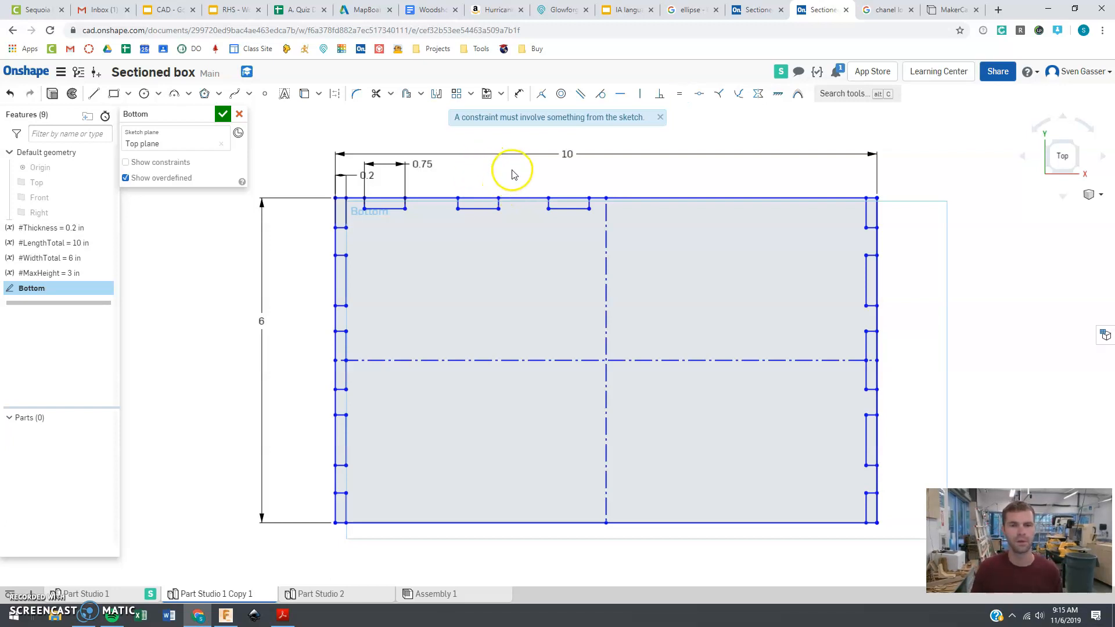
Dimension the gap between the first and second top-edge notches to 0.5 in.
key(d)
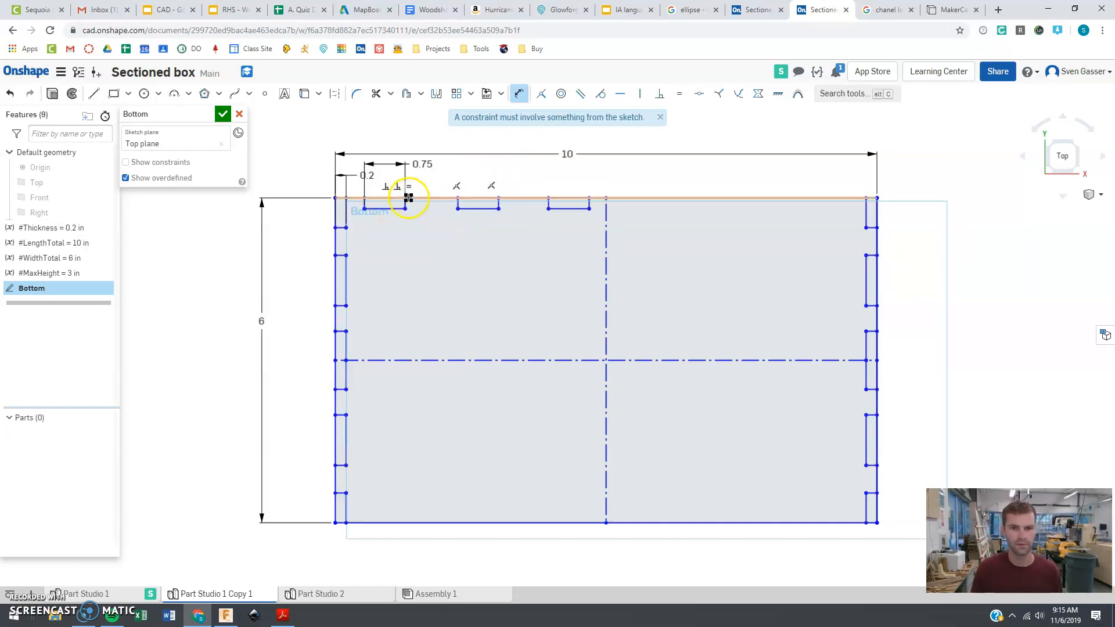
click(459, 202)
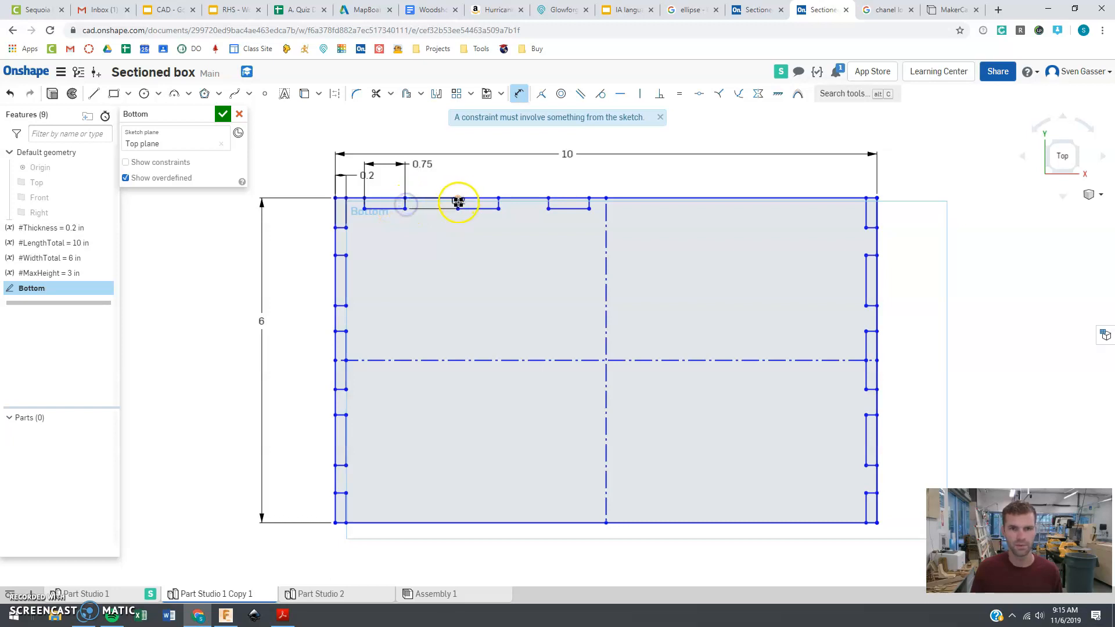
click(430, 184)
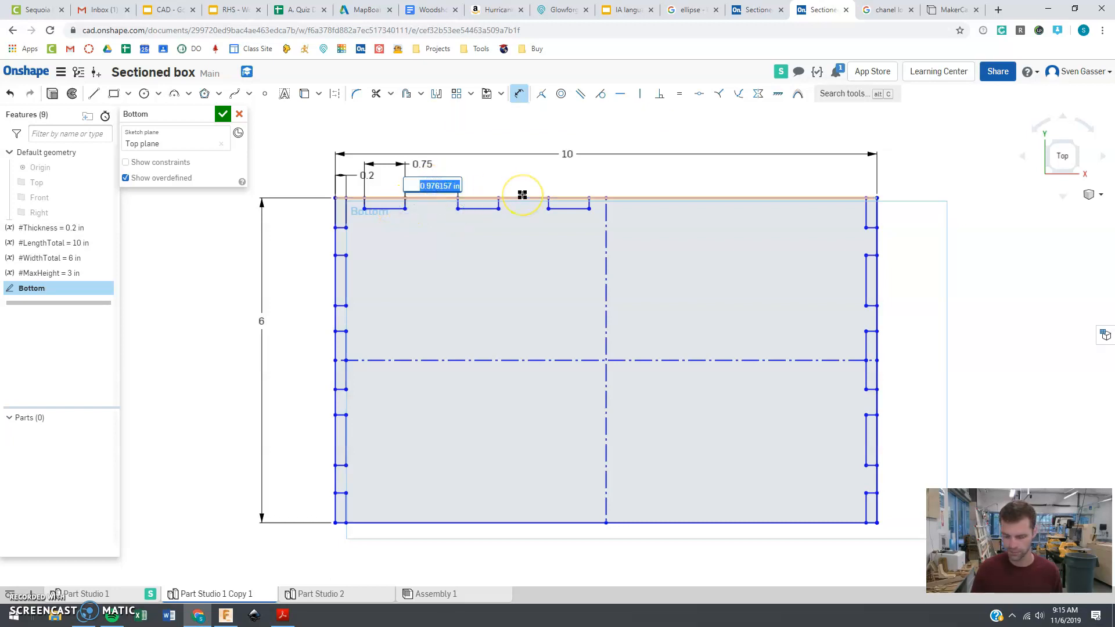
text(.5)
key(Return)
click(511, 205)
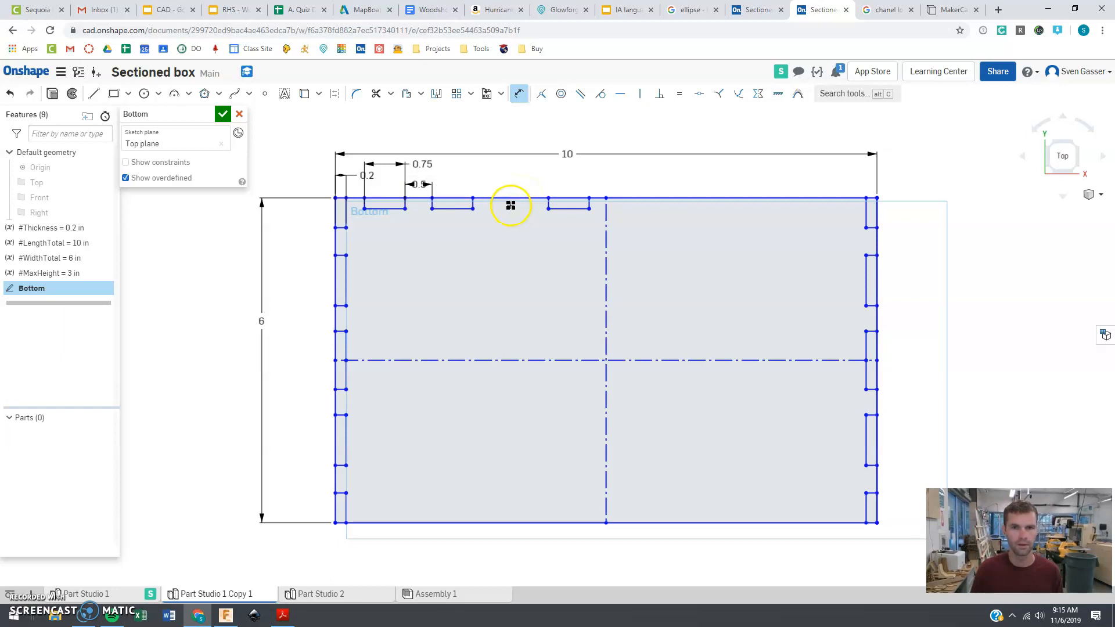
key(Escape)
Dimension the gap between the second and third top-edge notches to 1 in and move the 0.2 dimension outside the panel's upper-left corner.
click(473, 199)
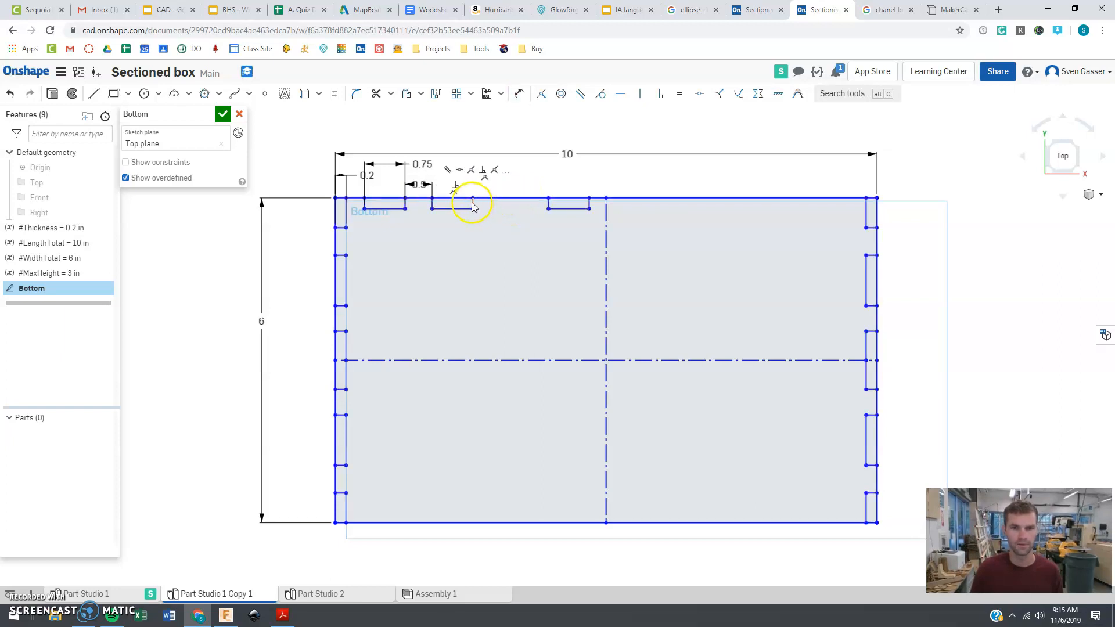
scroll(475, 208, up, 5)
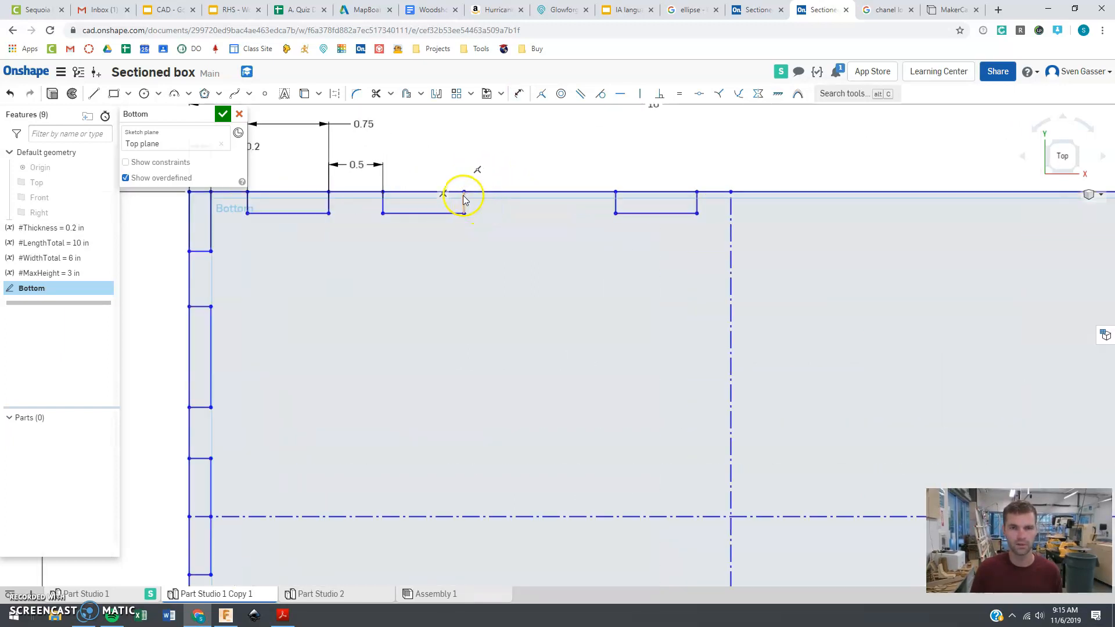
key(d)
click(618, 201)
click(535, 162)
text(1)
key(Return)
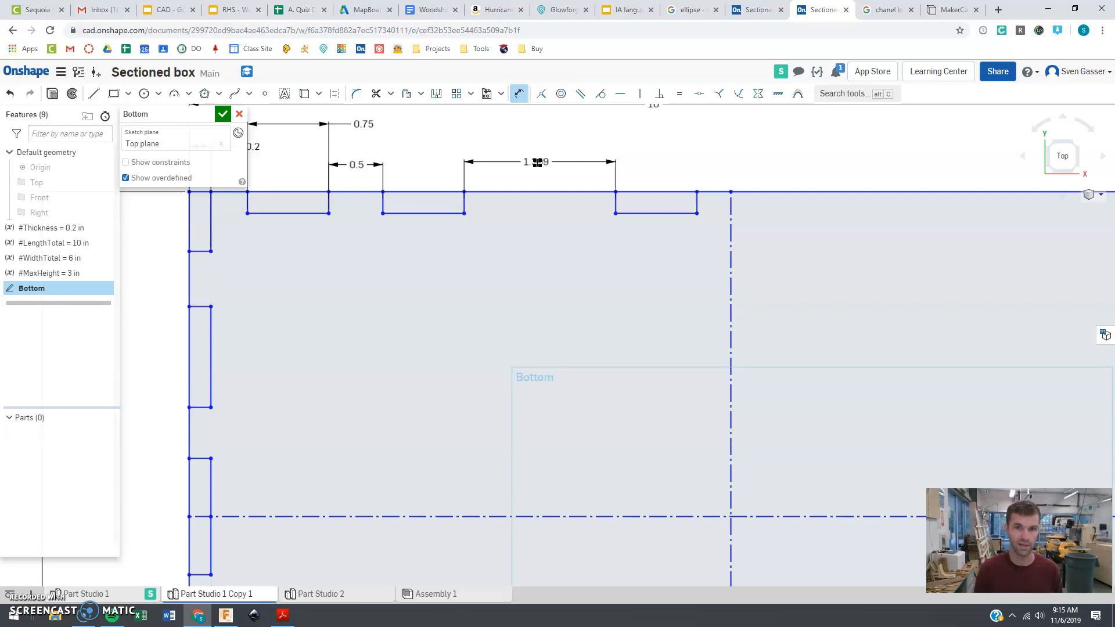
click(552, 188)
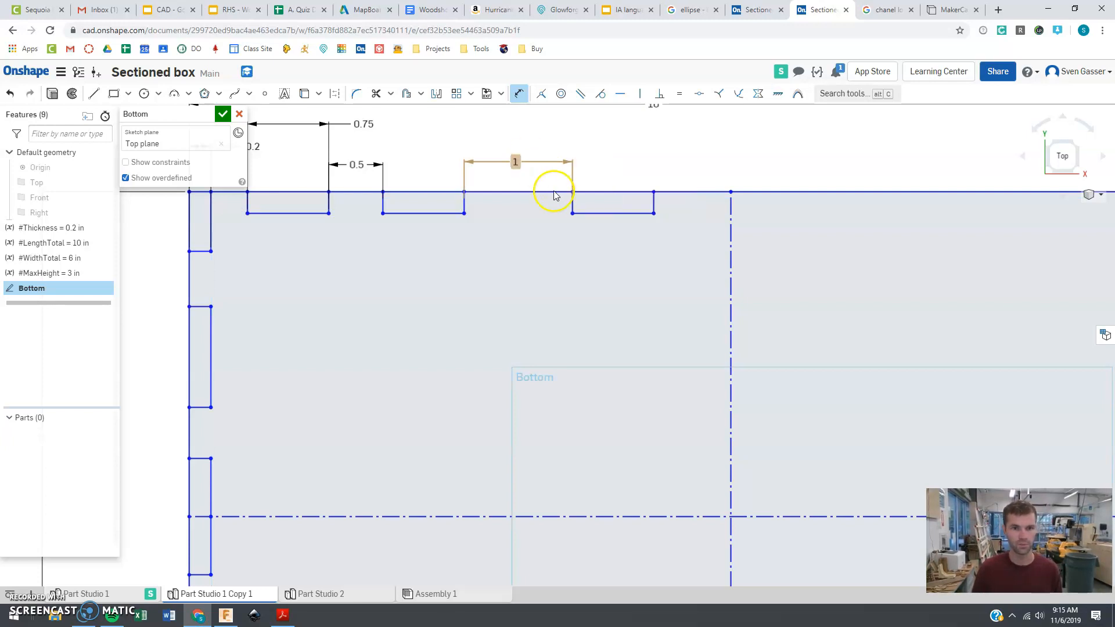
scroll(554, 190, down, 3)
click(306, 211)
key(Escape)
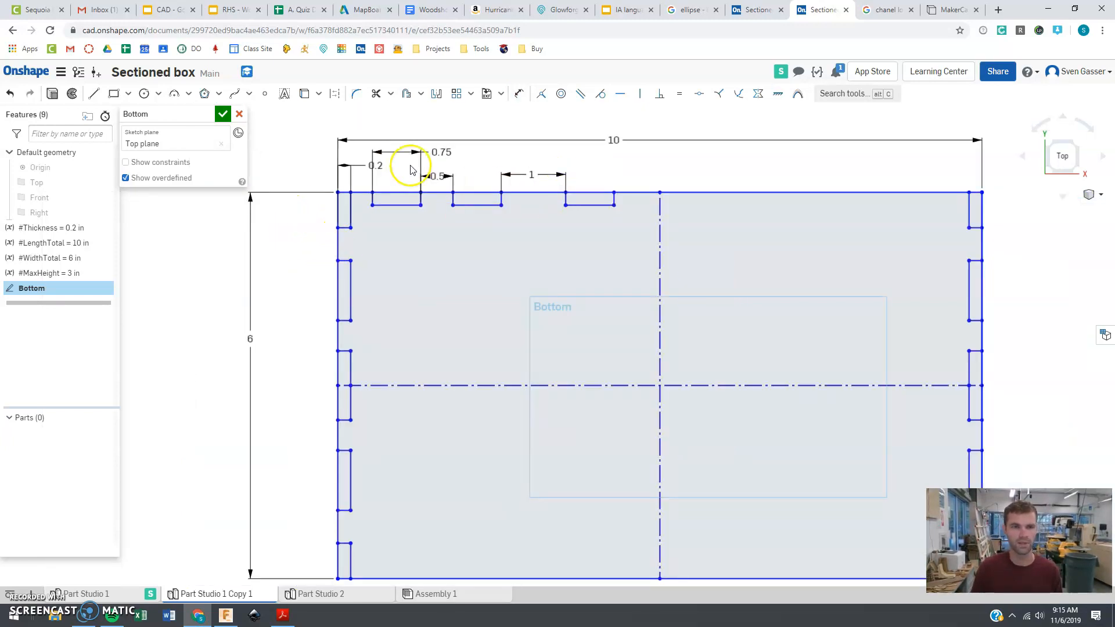
drag(376, 166, 313, 168)
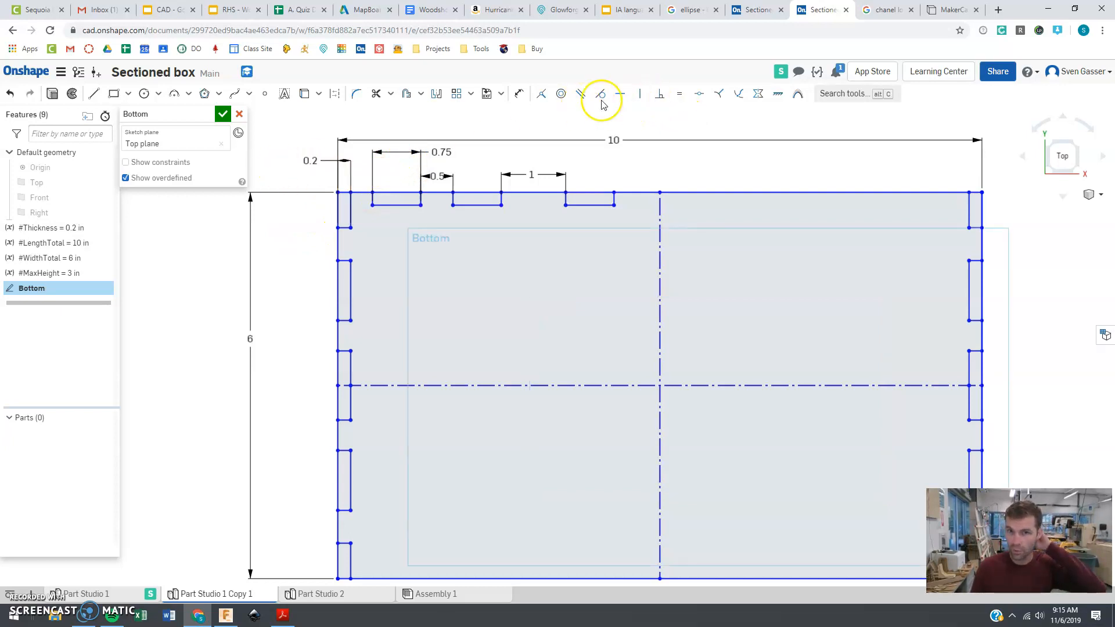
Mirror the three top-edge notches about the vertical midline.
click(436, 93)
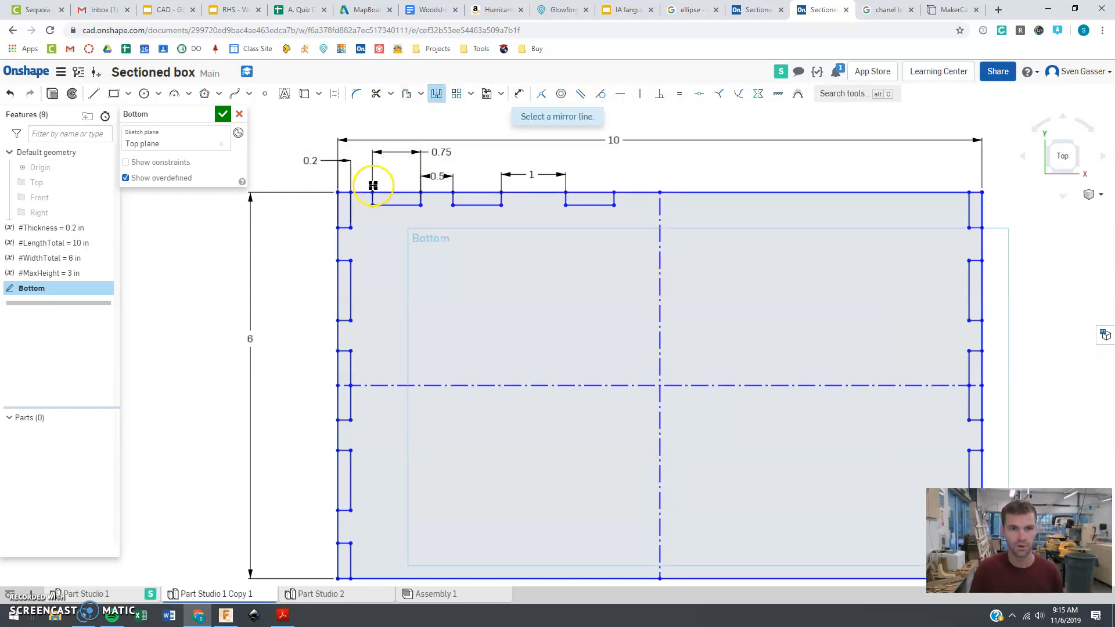
click(662, 252)
drag(367, 184, 623, 215)
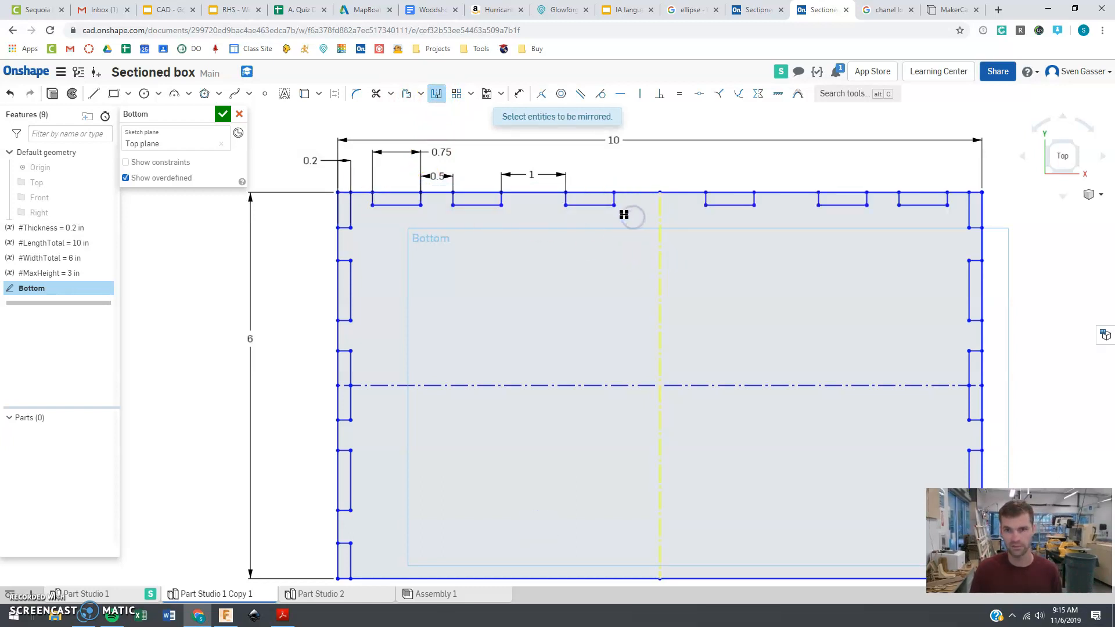
click(437, 93)
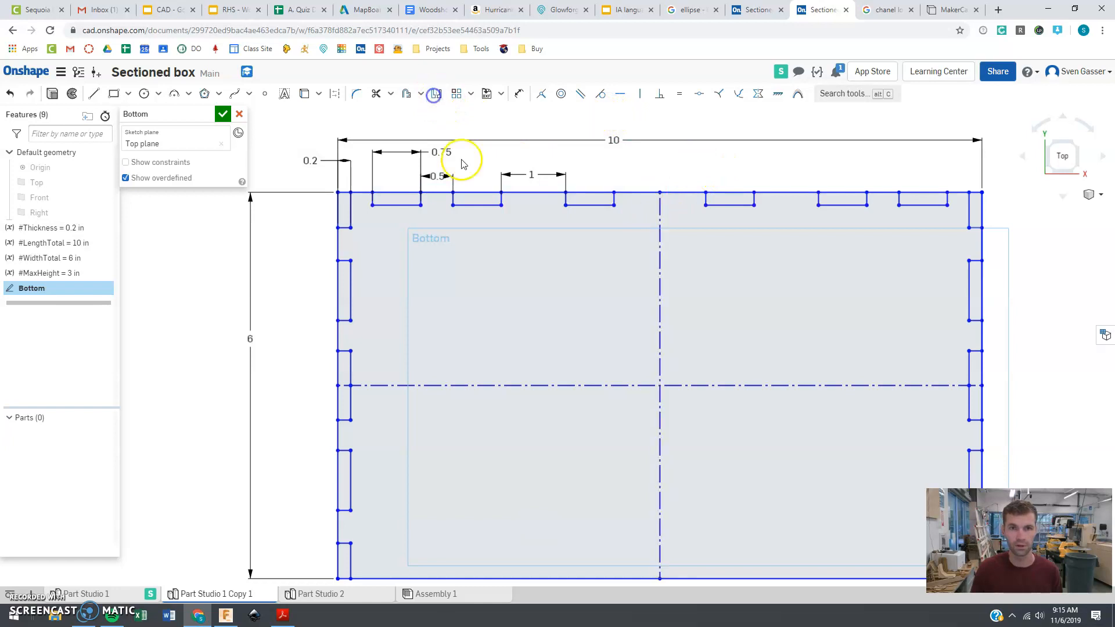
Mirror all six top-edge notches about the horizontal midline onto the bottom edge and finish the Bottom sketch.
click(436, 93)
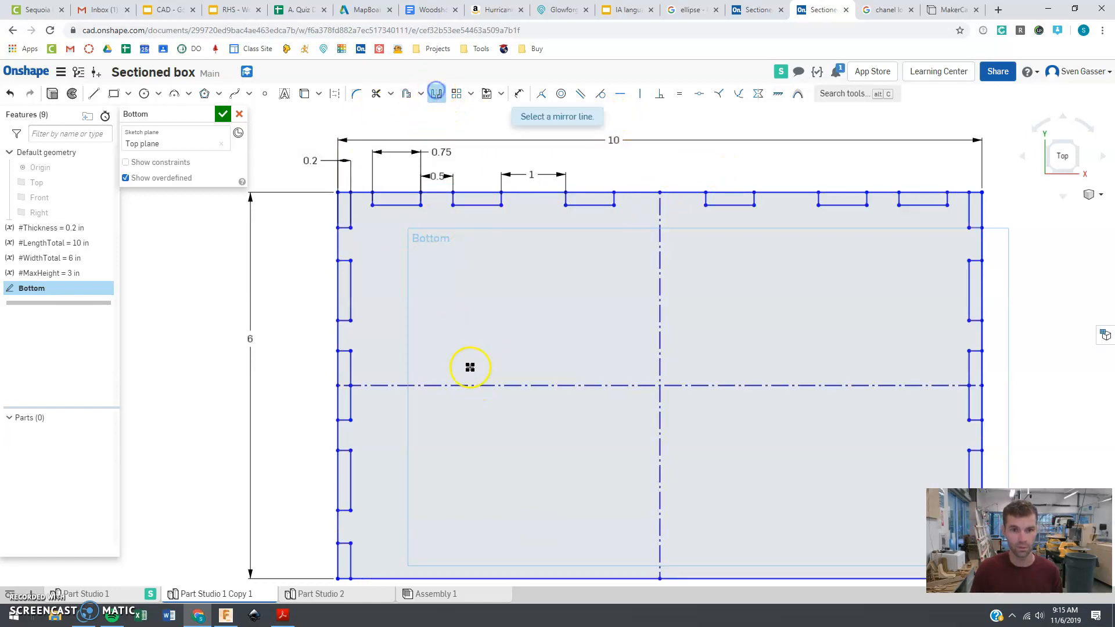
click(445, 386)
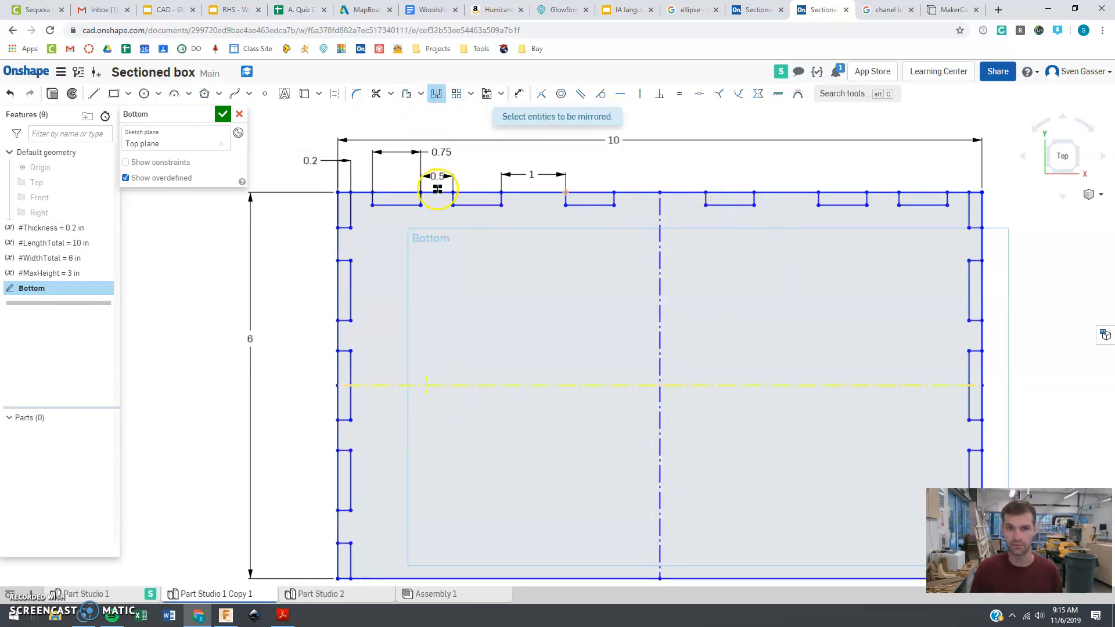
drag(361, 186, 953, 213)
scroll(553, 173, down, 3)
scroll(582, 200, up, 1)
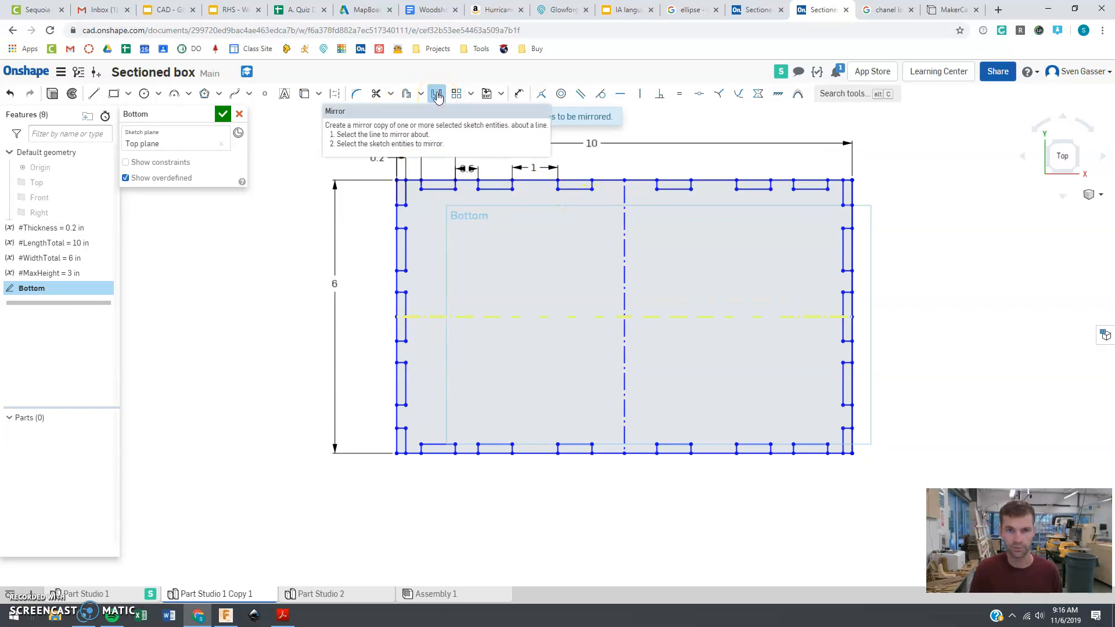
key(Escape)
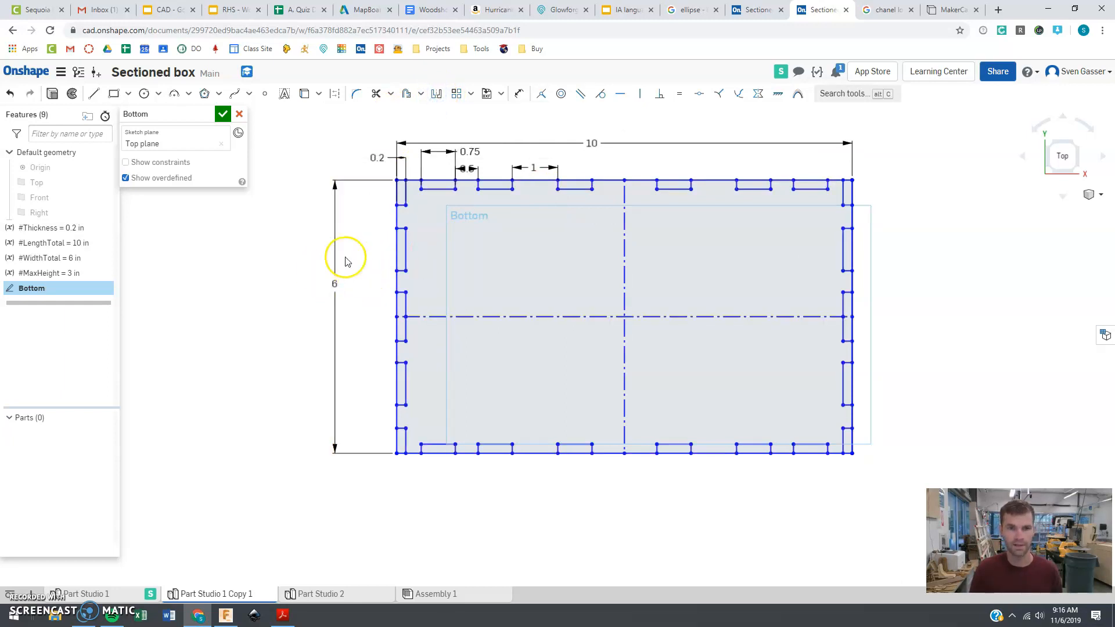
click(222, 116)
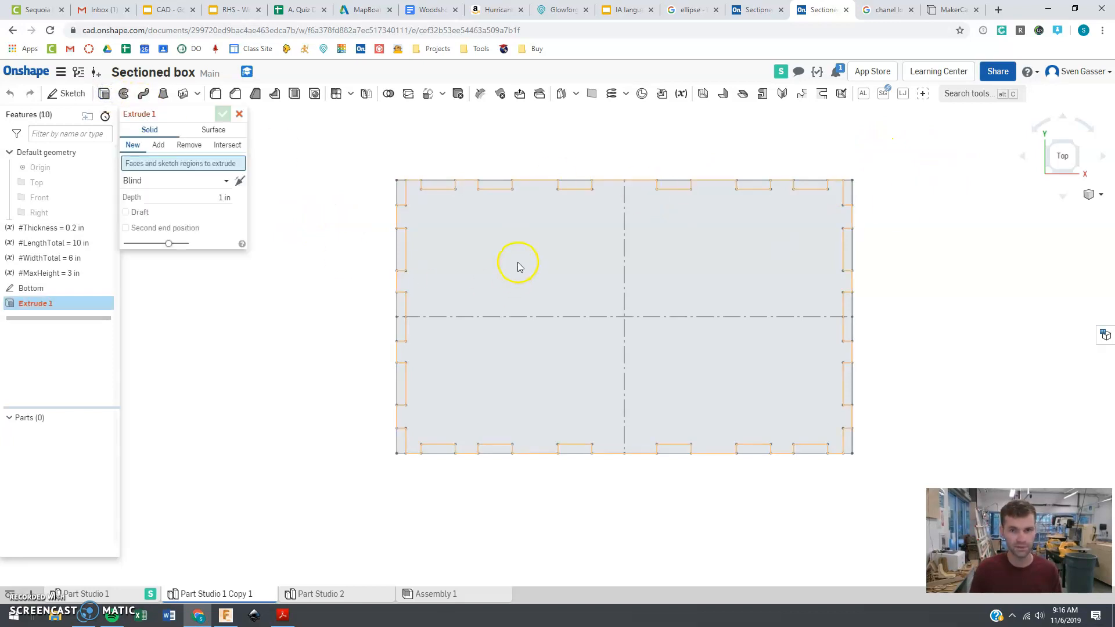
Extrude the main notched region of the Bottom sketch as a new solid with a blind depth of #Thickness.
mouse_move(960, 269)
right_down()
mouse_move(947, 253)
mouse_move(953, 240)
right_up()
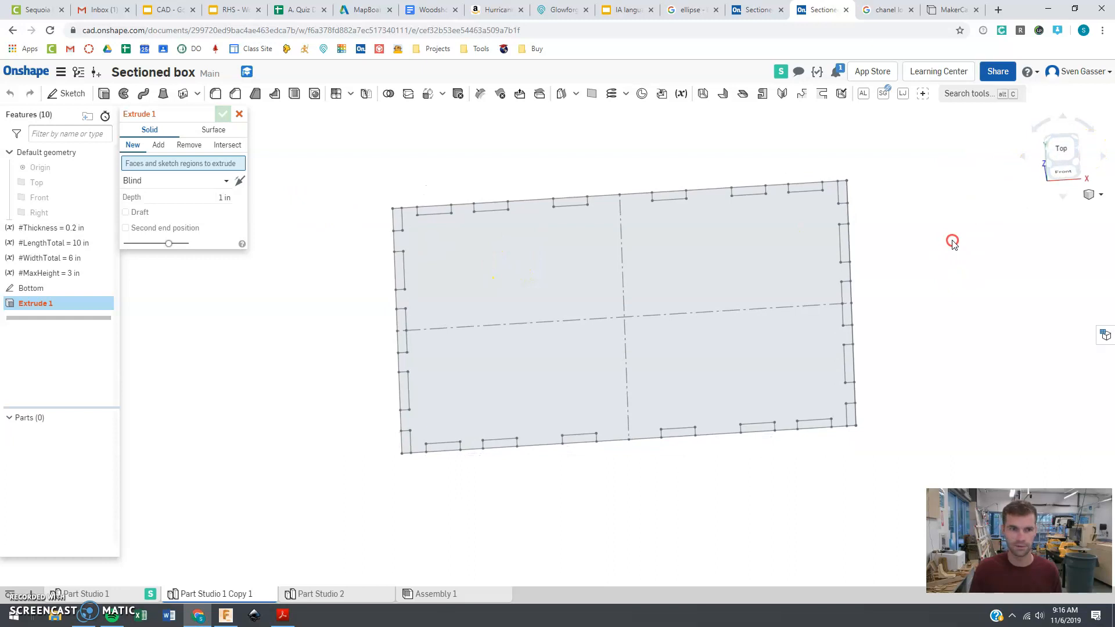
click(550, 282)
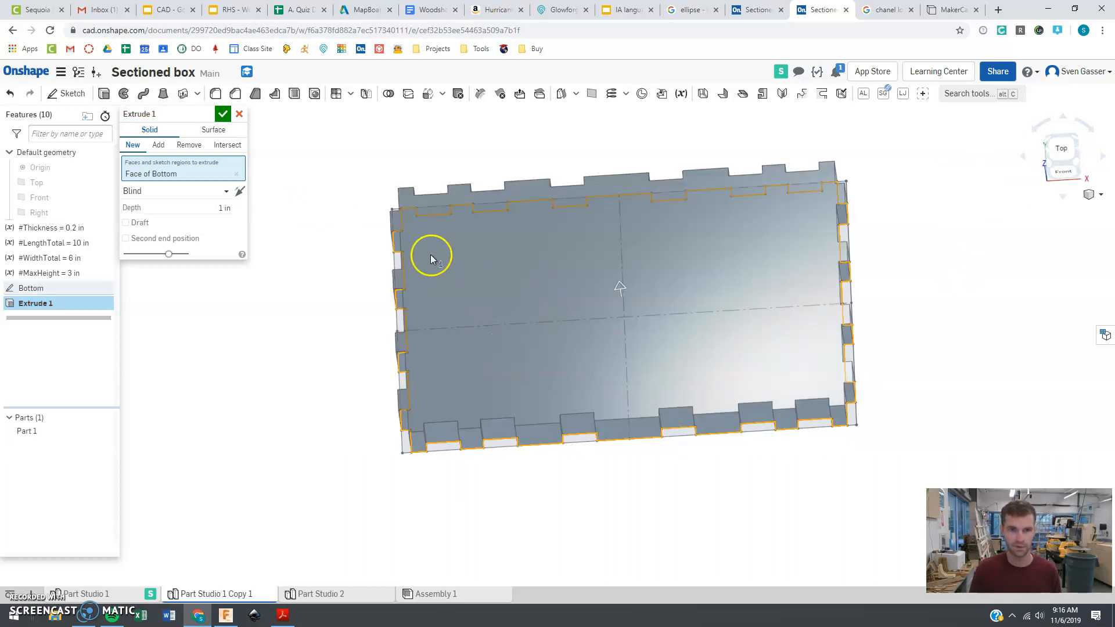
text(#)
key(Return)
key(Return)
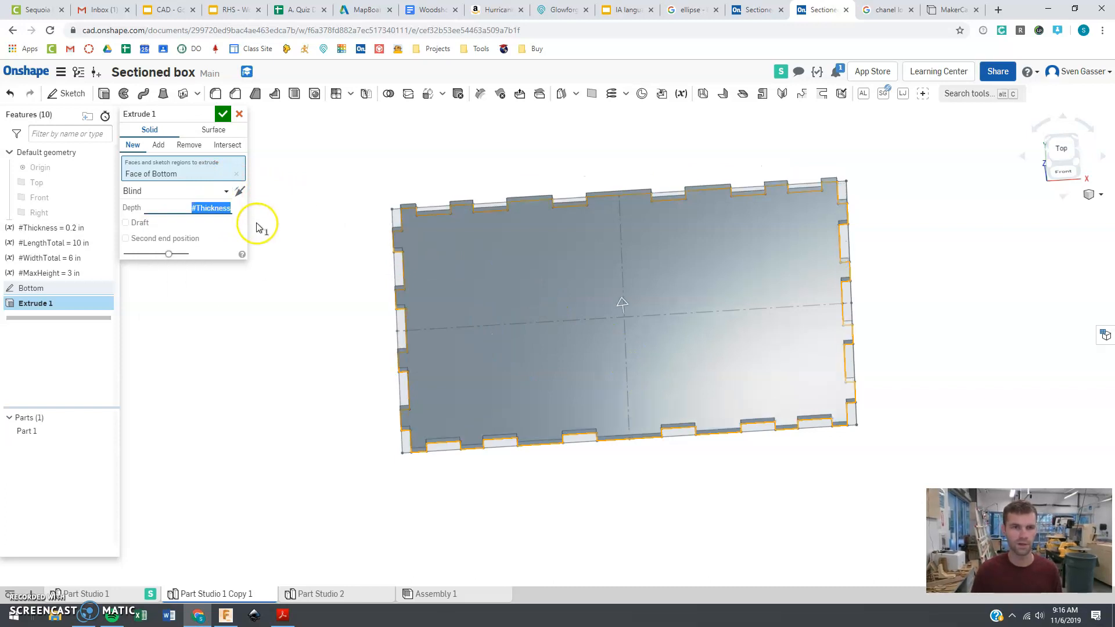
click(224, 114)
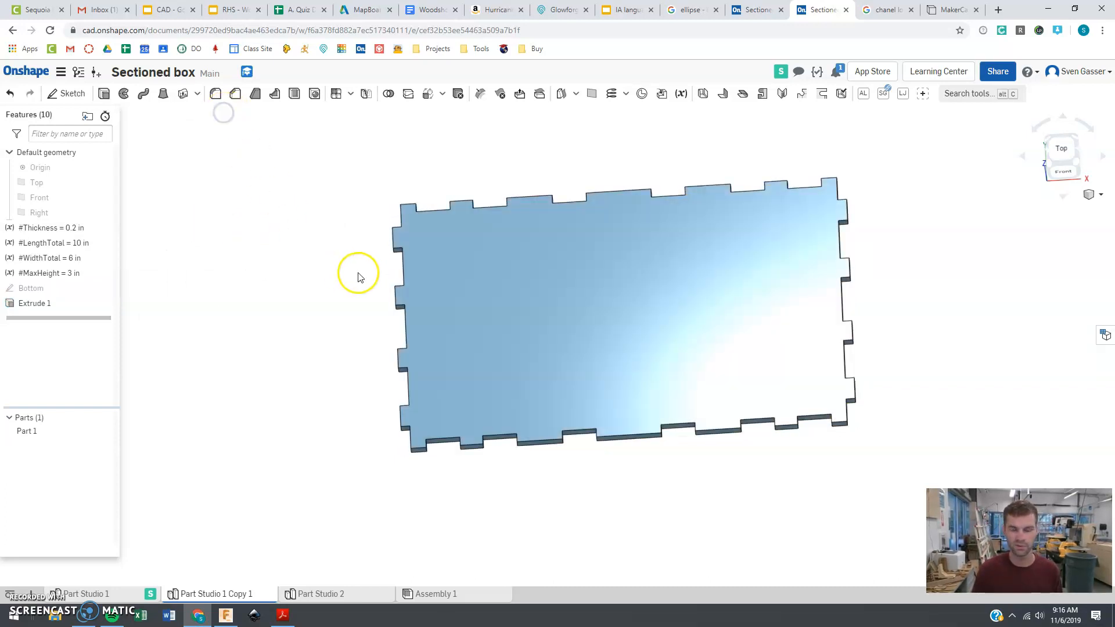
Inspect the finished sectioned box in the reference Part Studio 1 to see how the walls join the bottom panel.
right_drag(326, 328, 332, 293)
click(755, 9)
right_drag(605, 498, 621, 457)
scroll(579, 347, down, 2)
scroll(570, 508, up, 3)
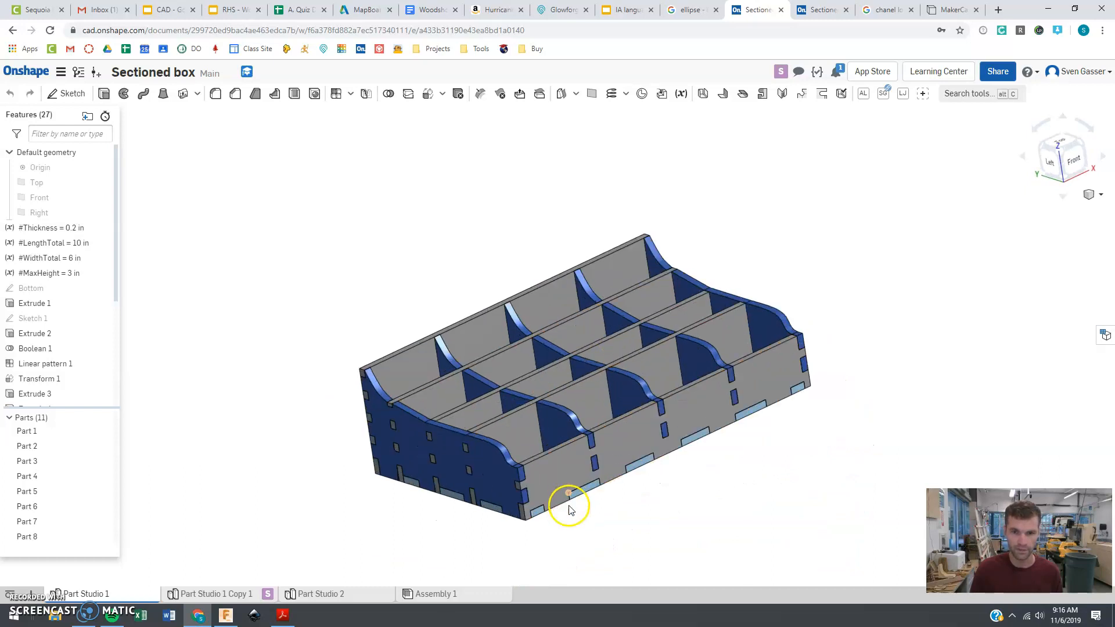
right_drag(556, 398, 546, 401)
click(820, 16)
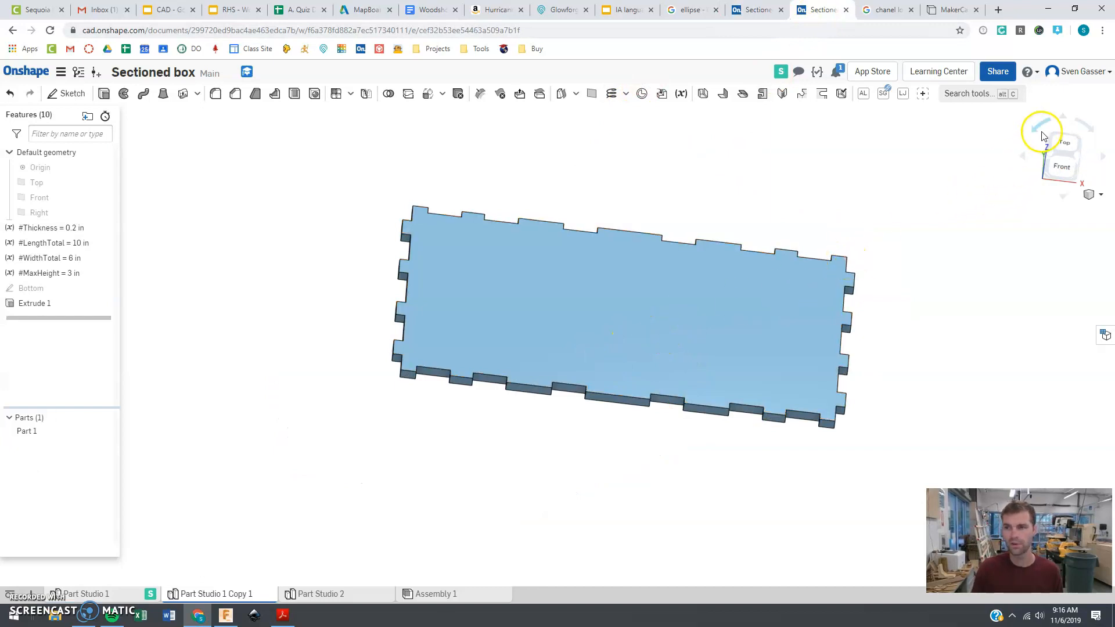
Start a new sketch on the outer edge face of the middle tab along the bottom panel's back side.
right_drag(791, 370, 647, 396)
scroll(413, 399, down, 4)
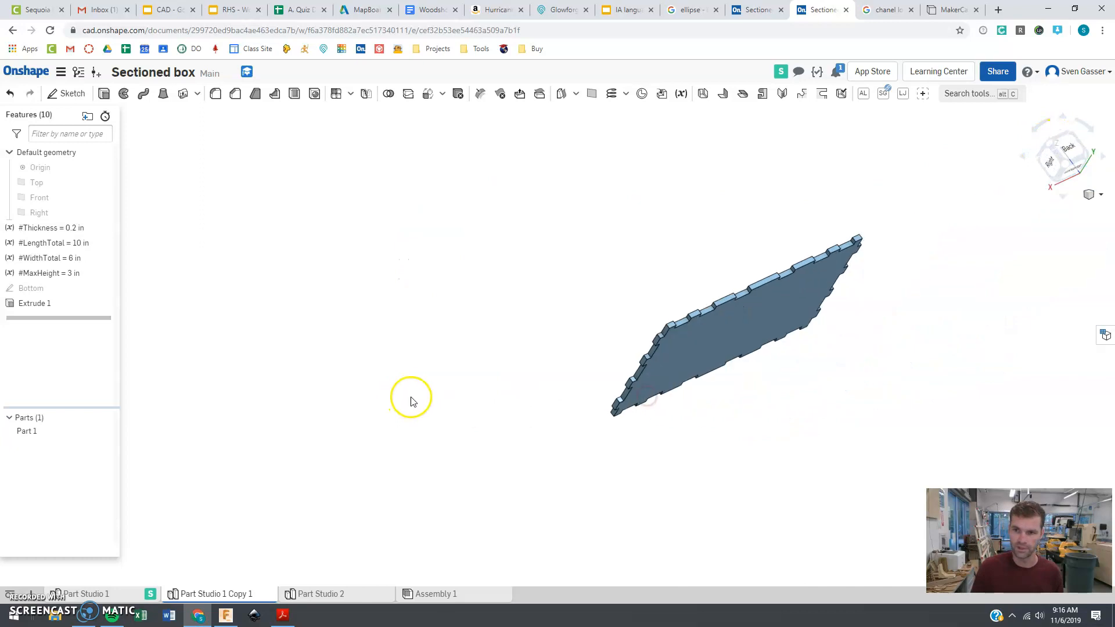
scroll(814, 198, up, 2)
right_drag(576, 327, 572, 239)
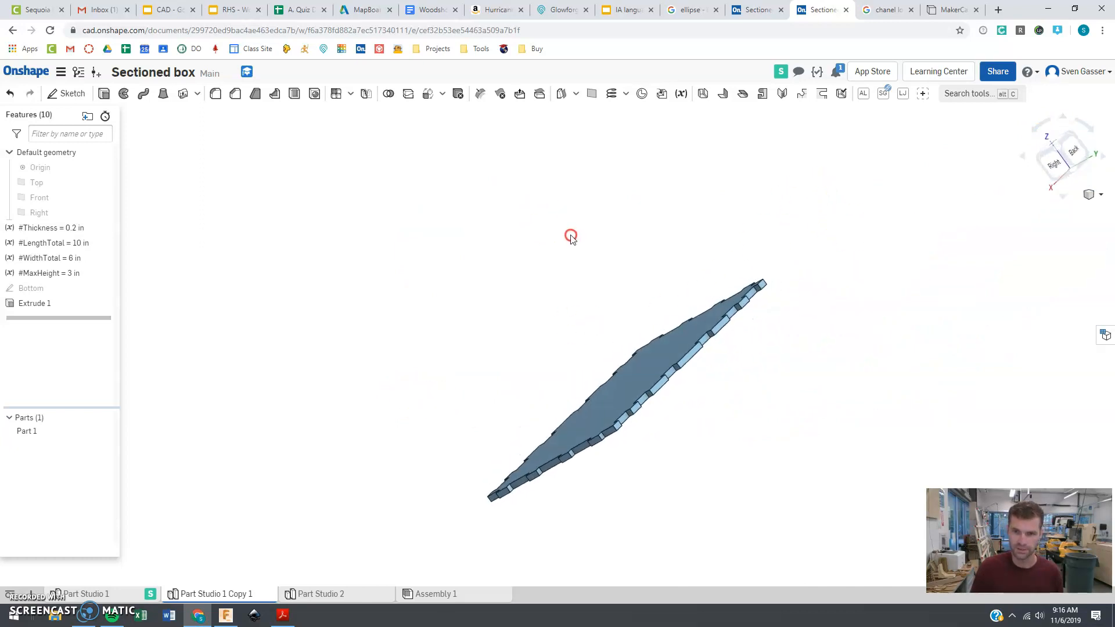
scroll(751, 333, up, 2)
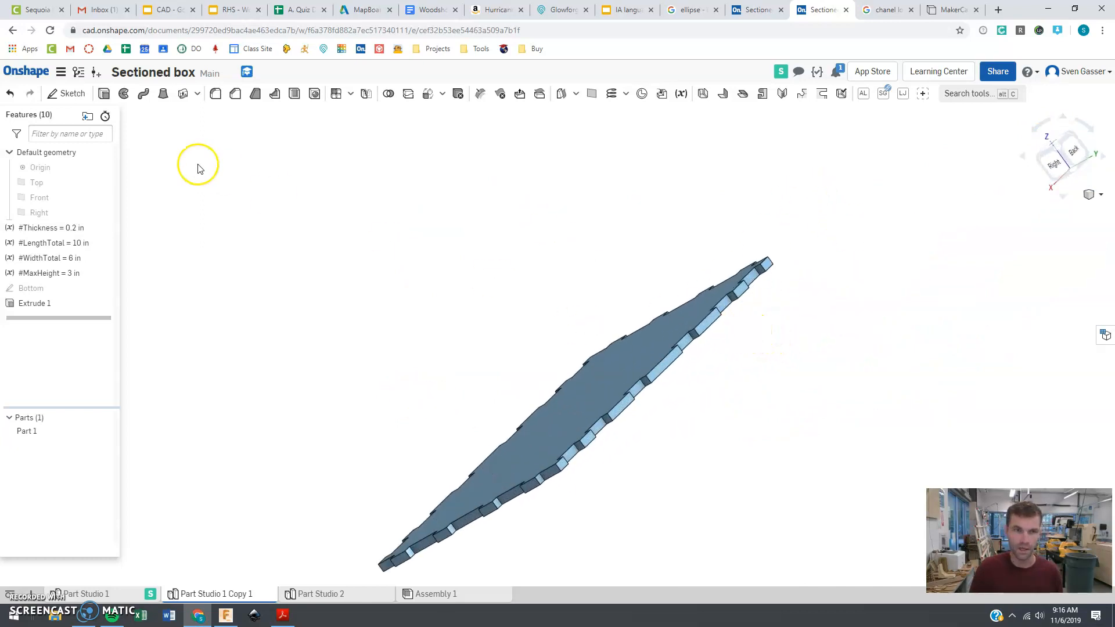
click(69, 95)
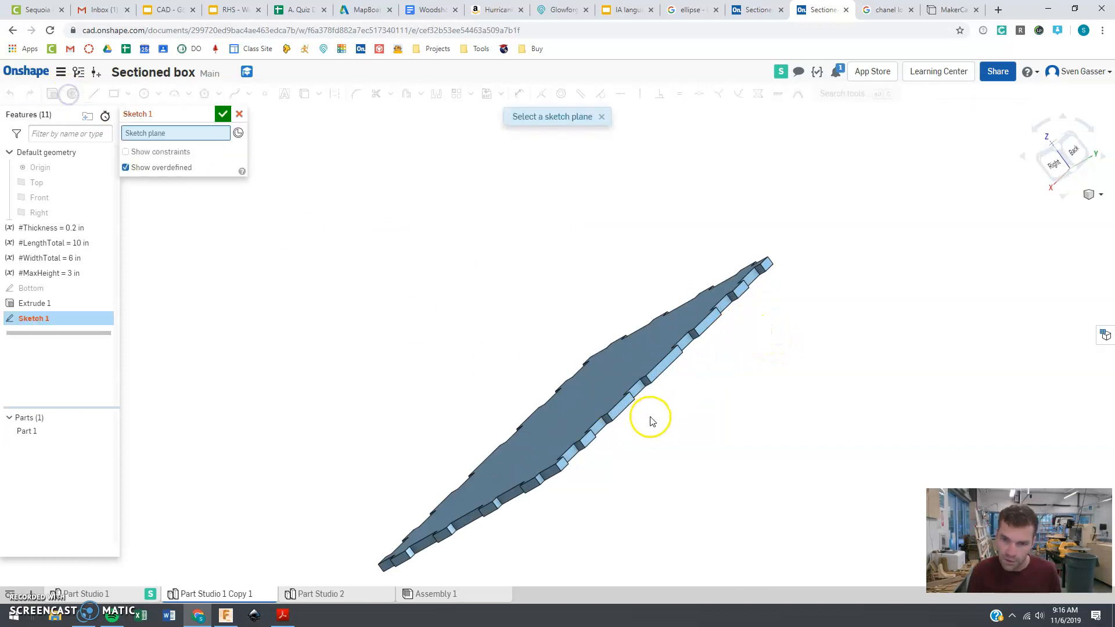
click(655, 377)
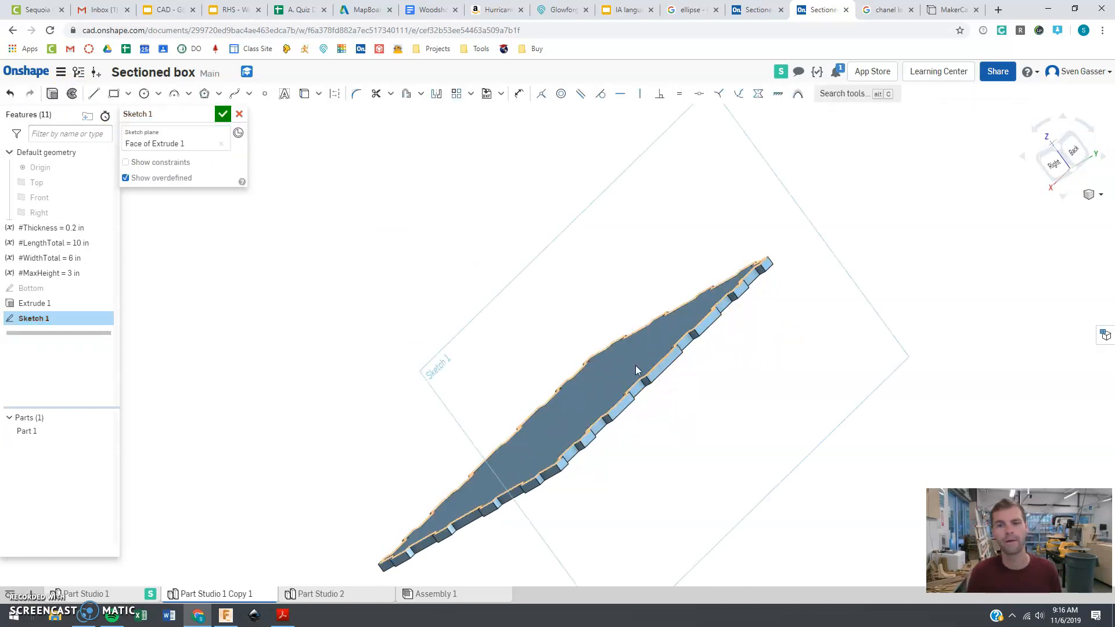
click(1073, 165)
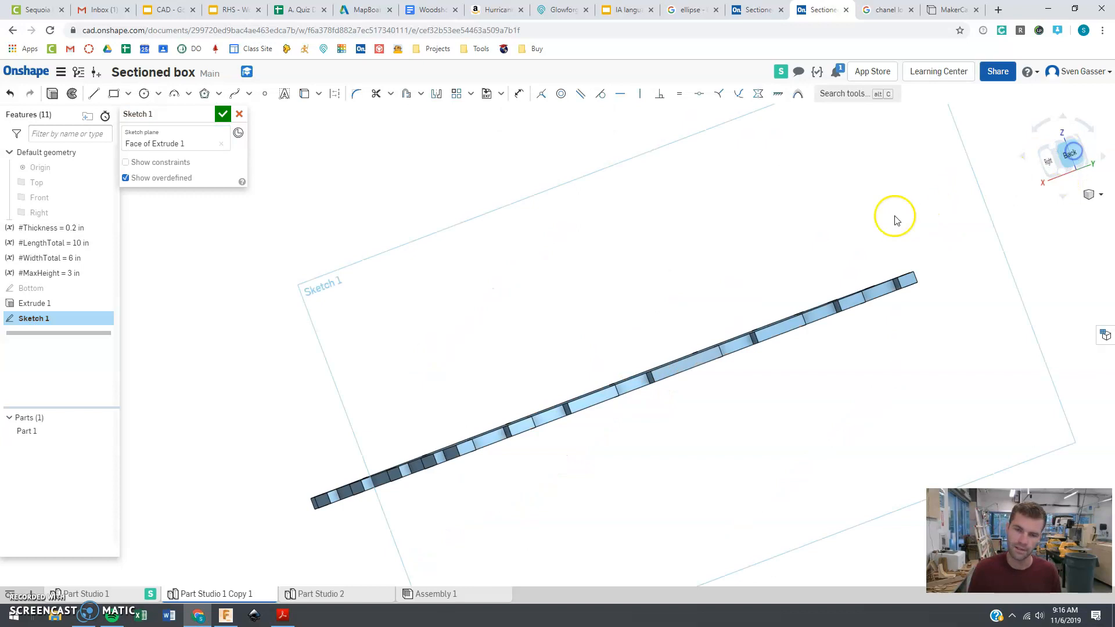
scroll(550, 200, up, 3)
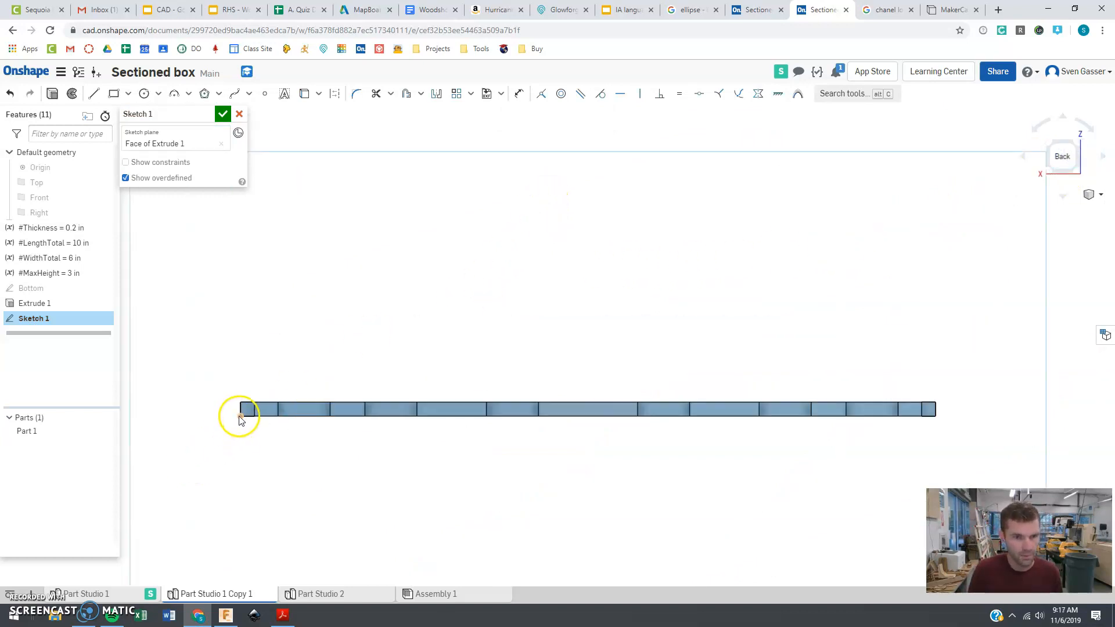
Project the two lower outer corner points of the bottom panel's back edge into the sketch with Use.
click(303, 95)
click(239, 418)
click(936, 417)
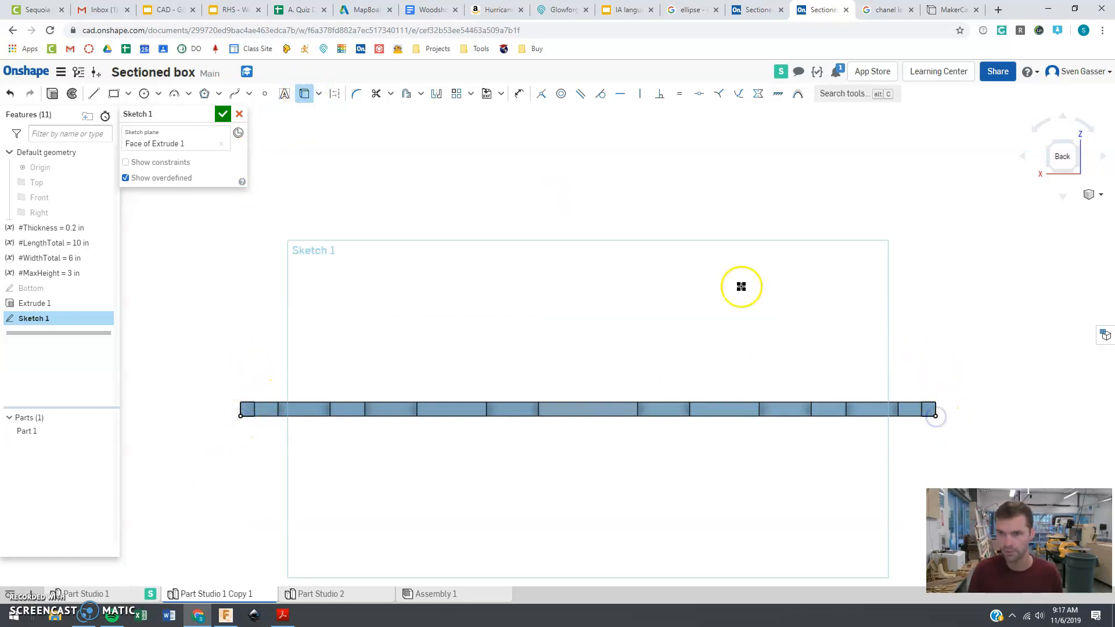
Sketch a corner rectangle for the back wall, 10 in long between the projected corners and about 3.05 in high.
click(113, 94)
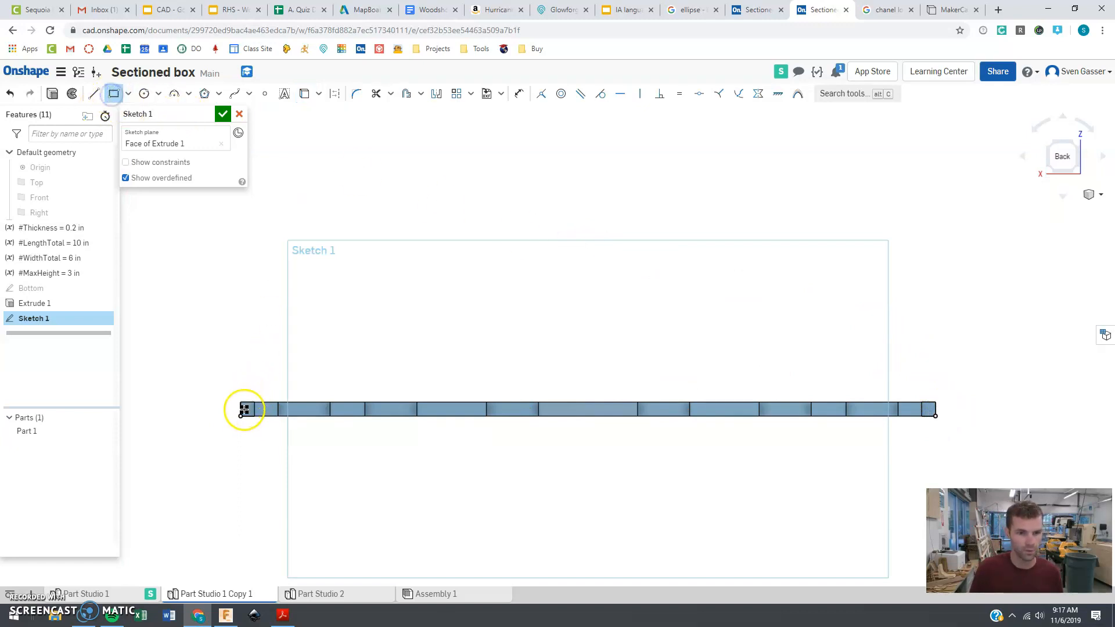
click(241, 415)
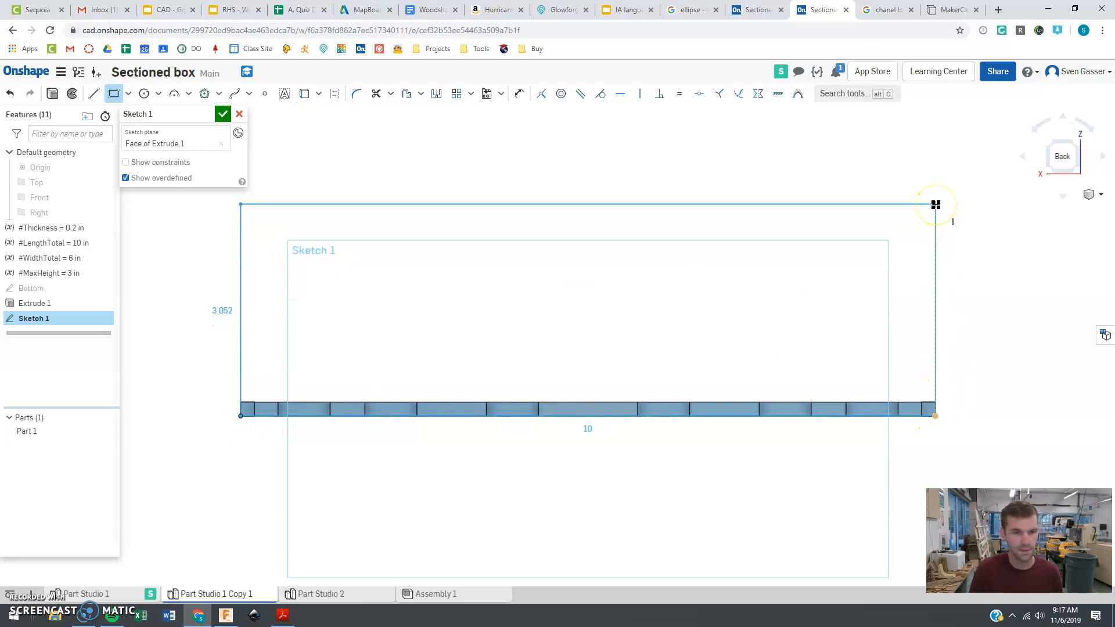
click(936, 205)
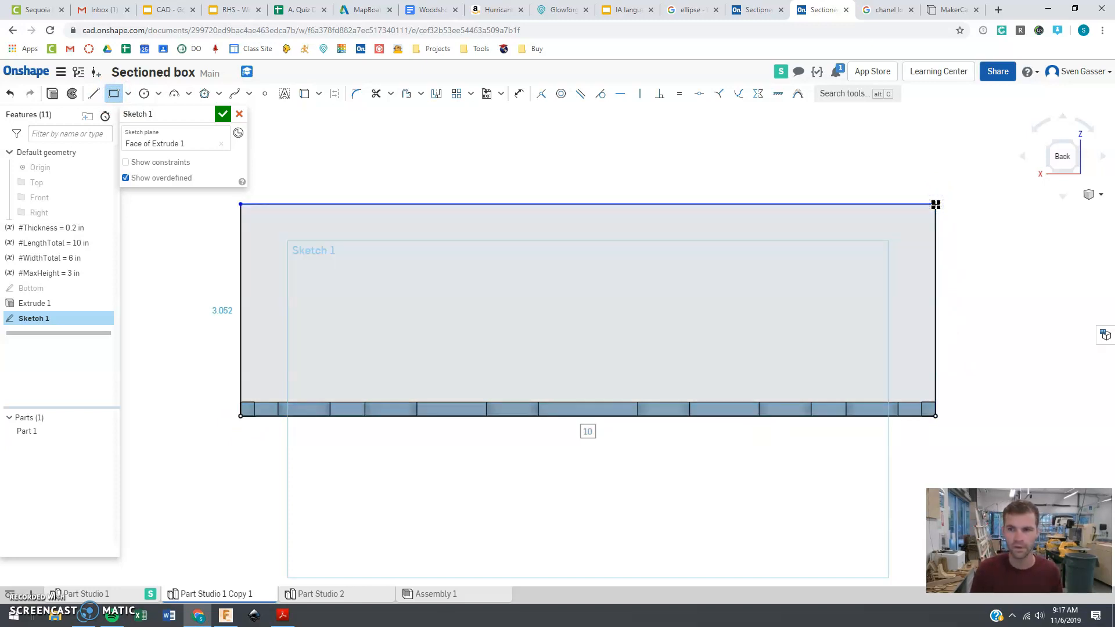
Dimension the back wall rectangle's height with the variable #MaxHeight.
key(d)
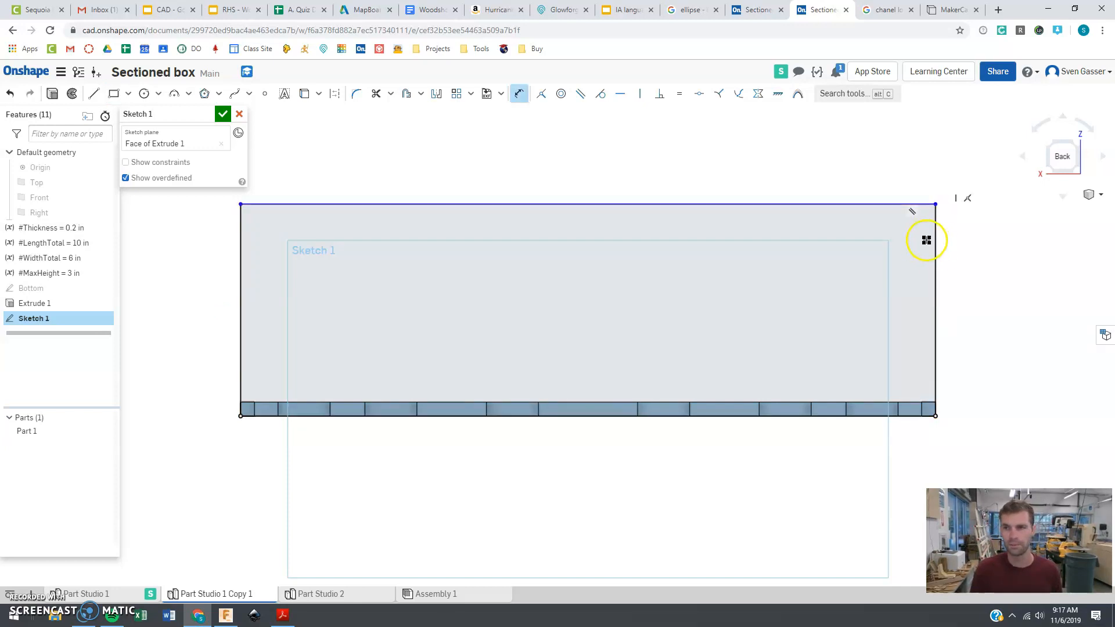
click(997, 269)
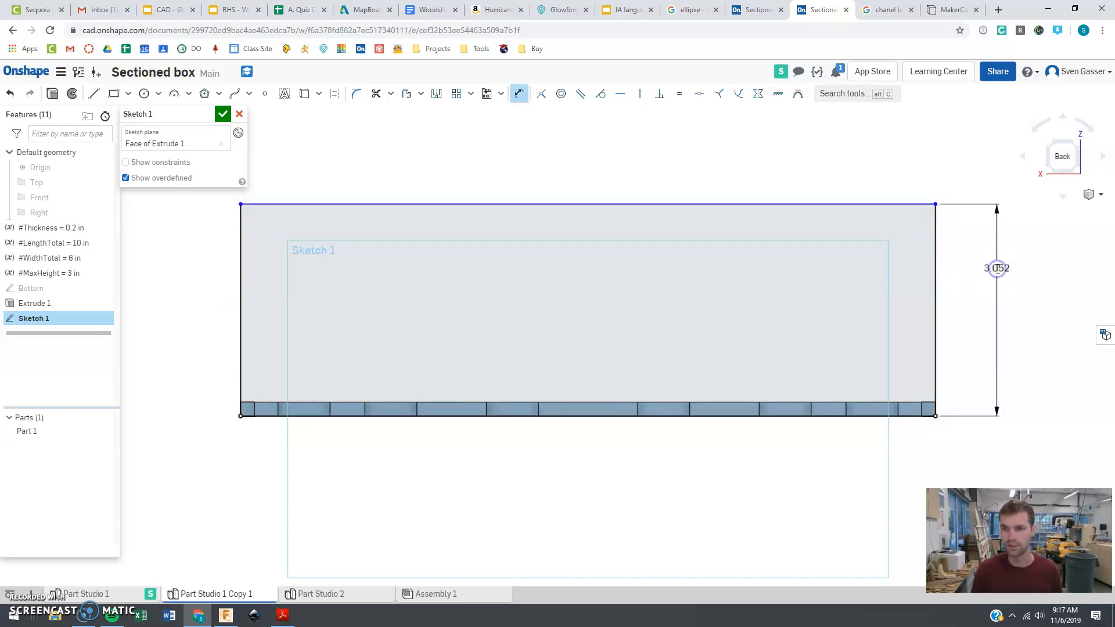
text(#MaxHeight)
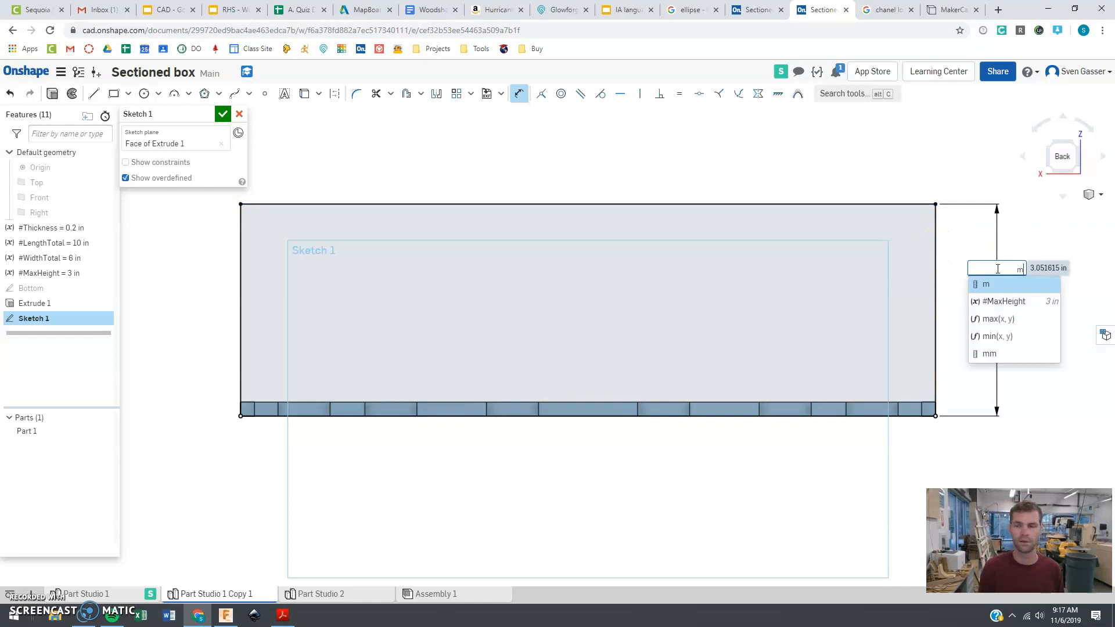
key(Return)
key(Return)
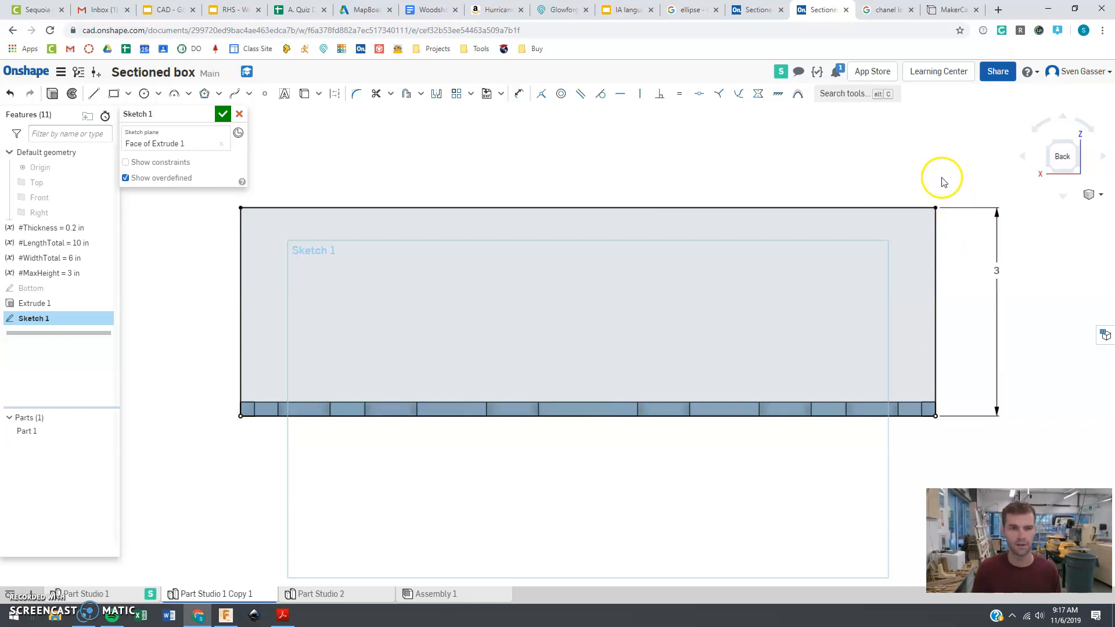
click(458, 208)
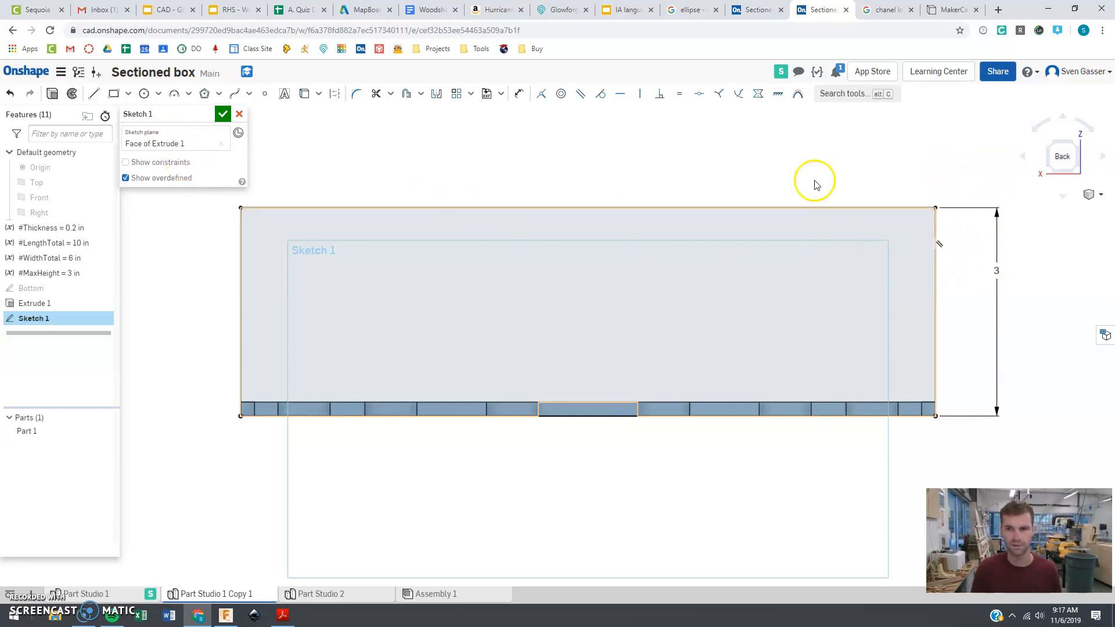
Inspect the back wall of the finished box in the reference Part Studio 1 for how the side walls' fingers pass through it.
click(751, 10)
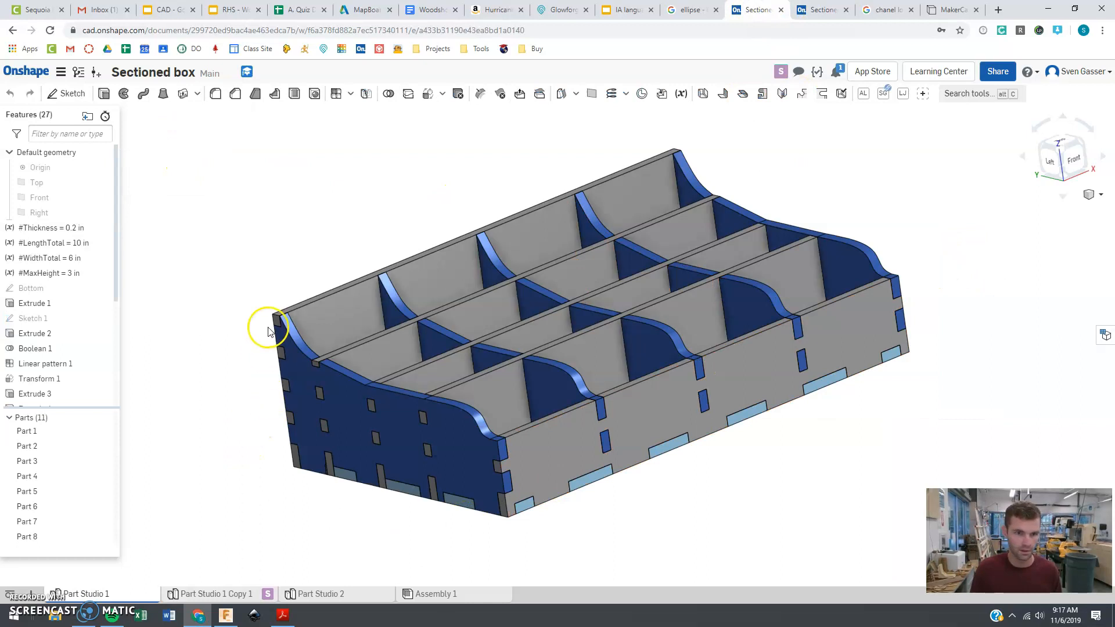
right_drag(291, 411, 381, 429)
click(1049, 151)
right_drag(618, 256, 844, 304)
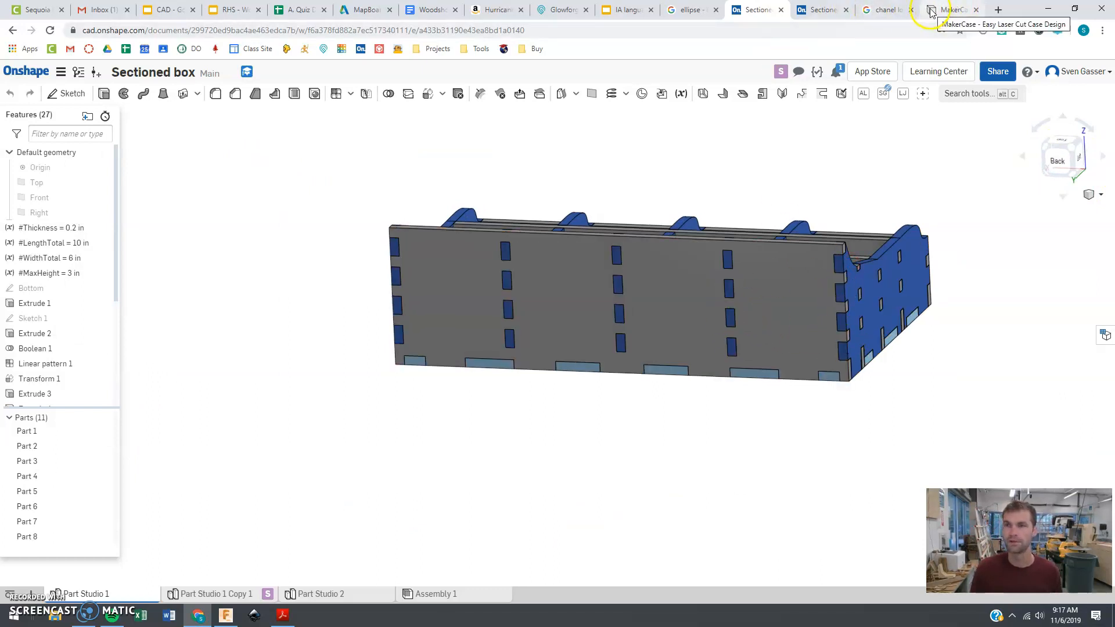
click(821, 9)
Sketch a three-line finger notch about 0.25 in wide and 0.53 in high against the wall's right edge, just below its upper corner.
click(96, 94)
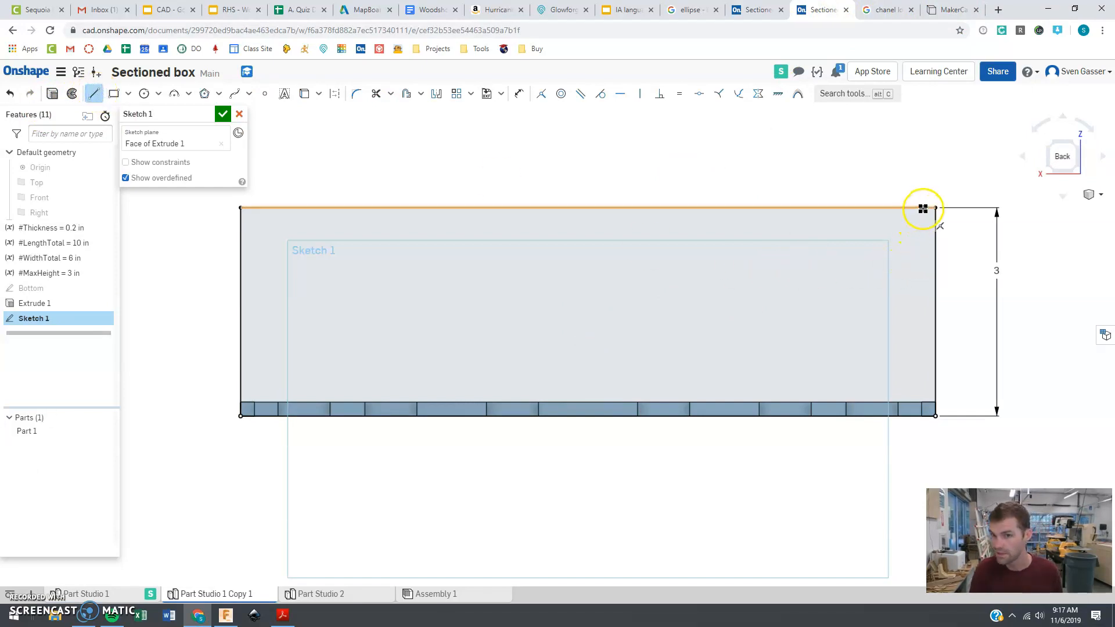
click(934, 223)
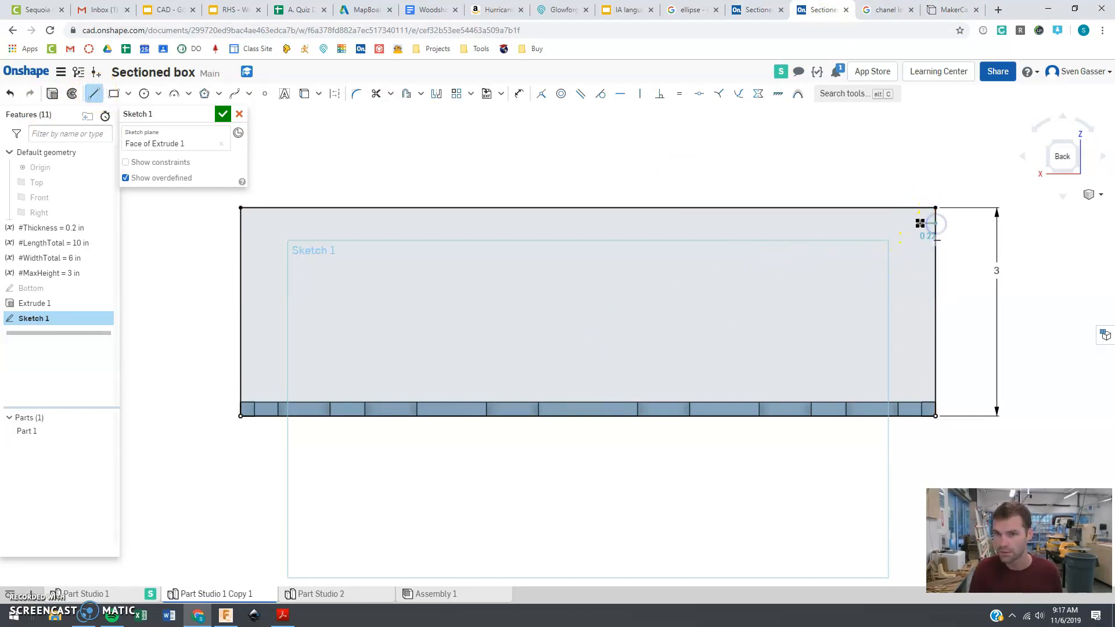
click(918, 224)
click(920, 260)
click(936, 261)
key(Escape)
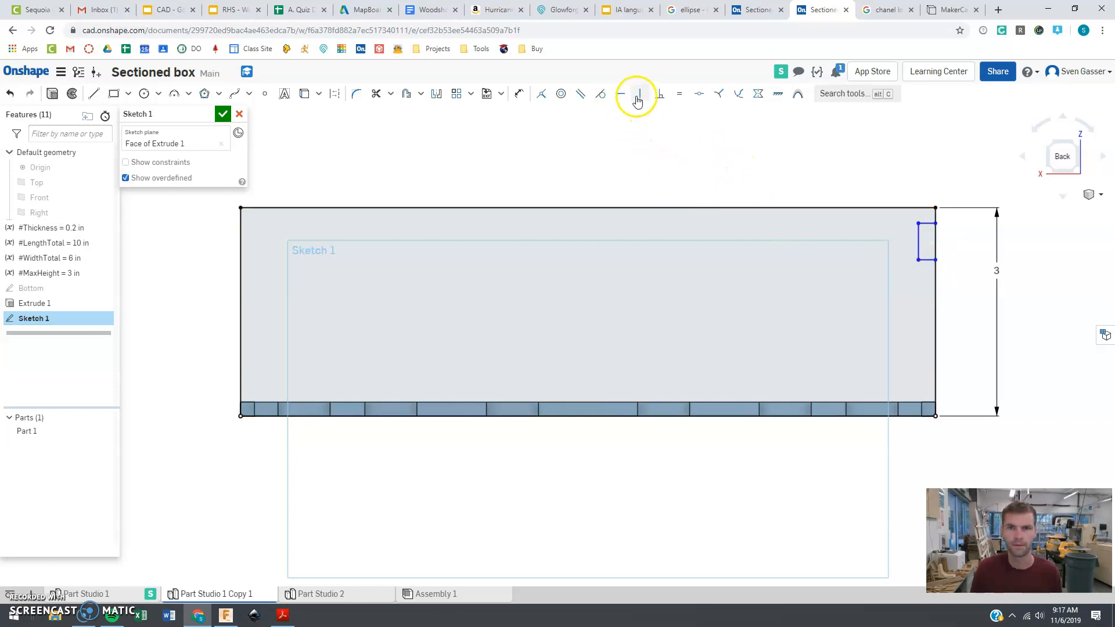
click(95, 94)
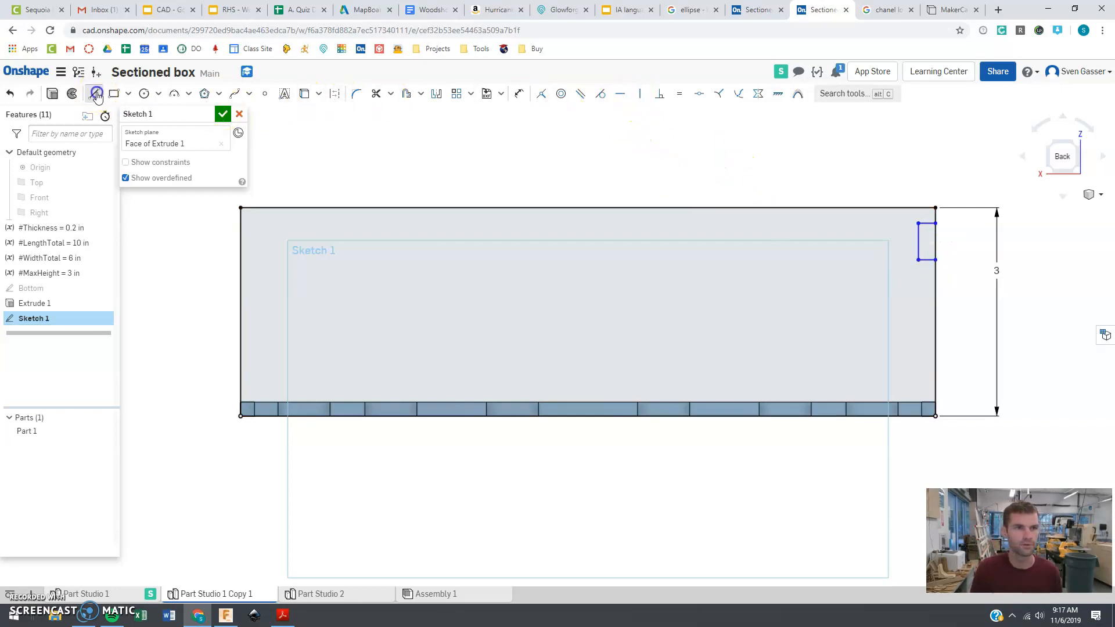
key(Escape)
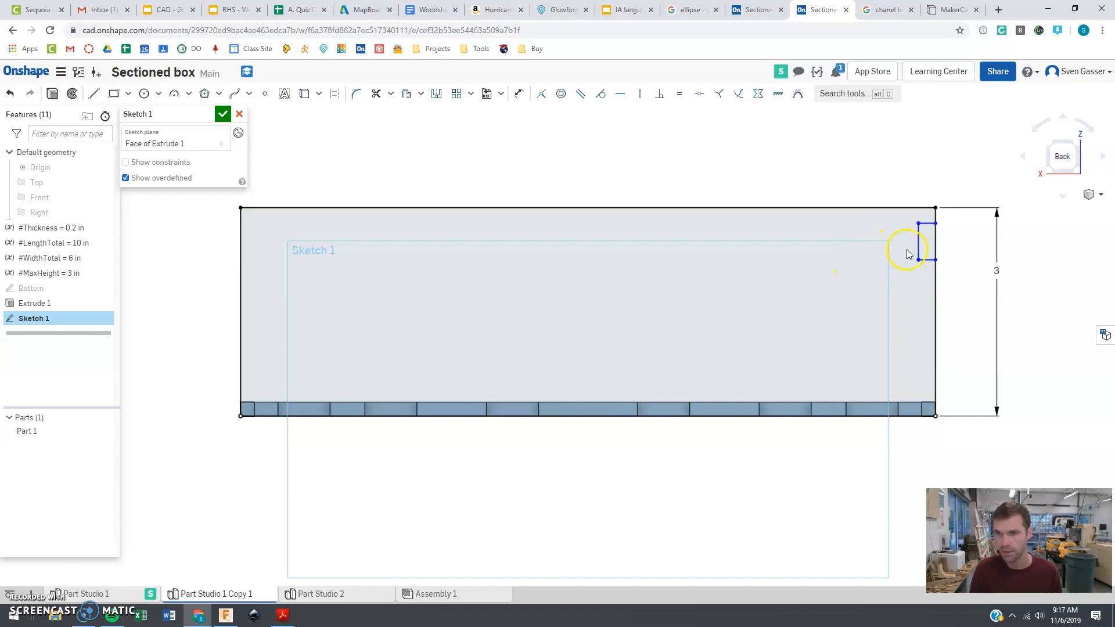
Dimension the notch's width as #Thickness and its height as 0.5 in.
click(519, 94)
click(927, 226)
click(960, 169)
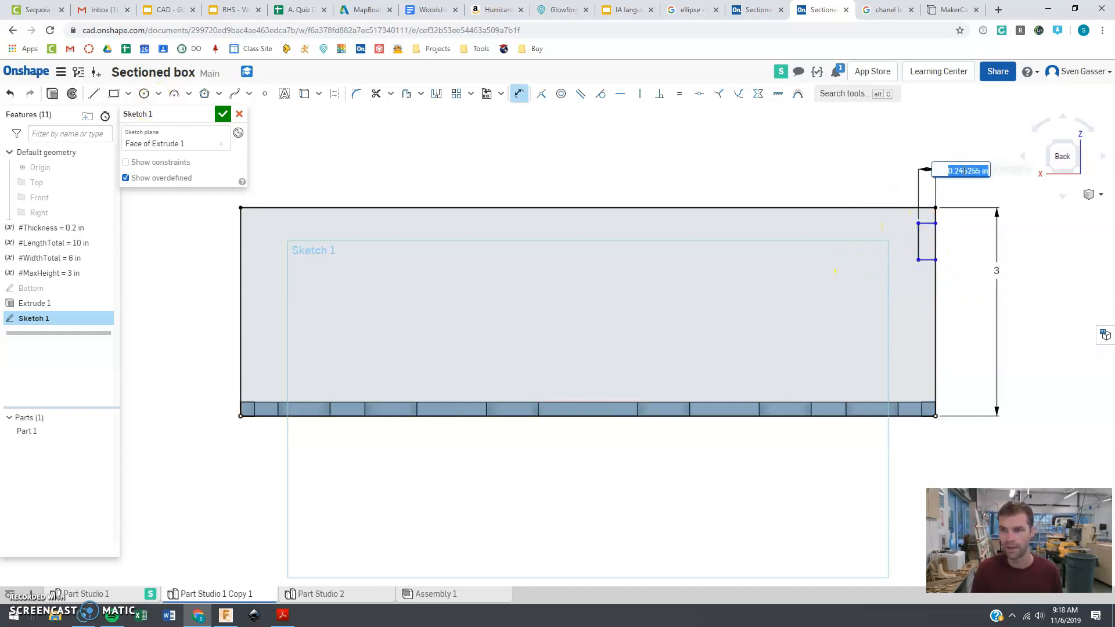
text(#Thickness)
key(Escape)
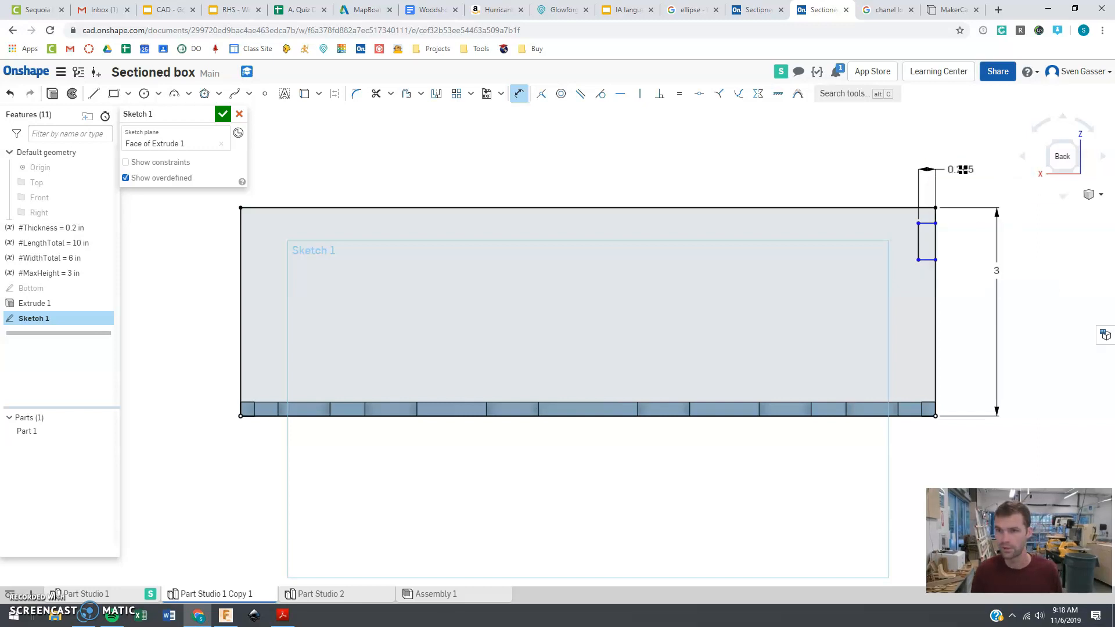
click(949, 240)
click(925, 241)
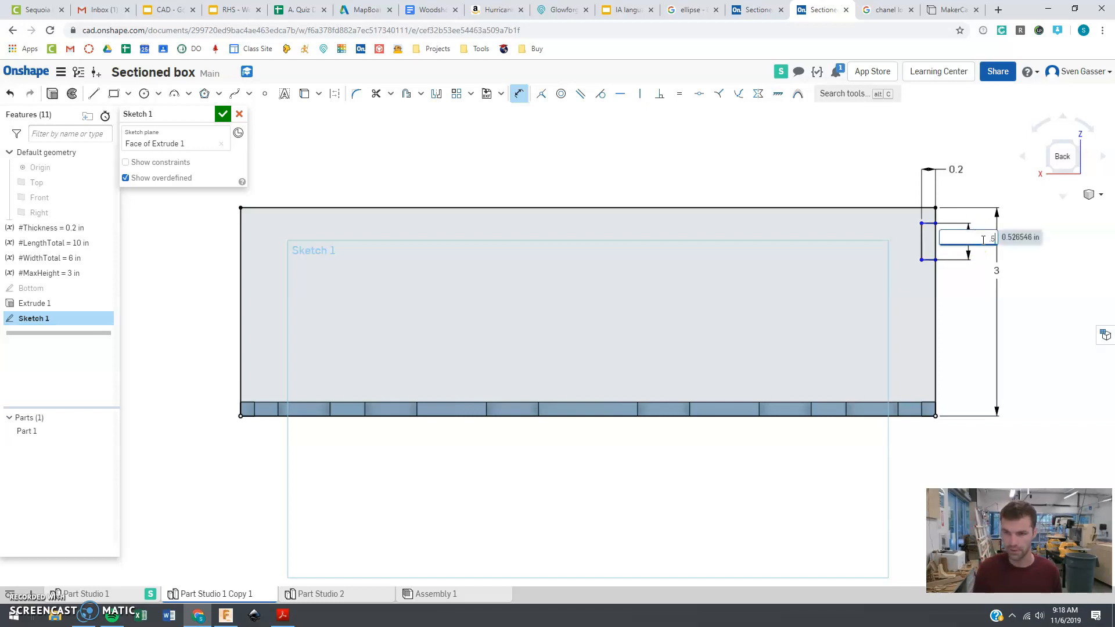
key(Escape)
key(Escape)
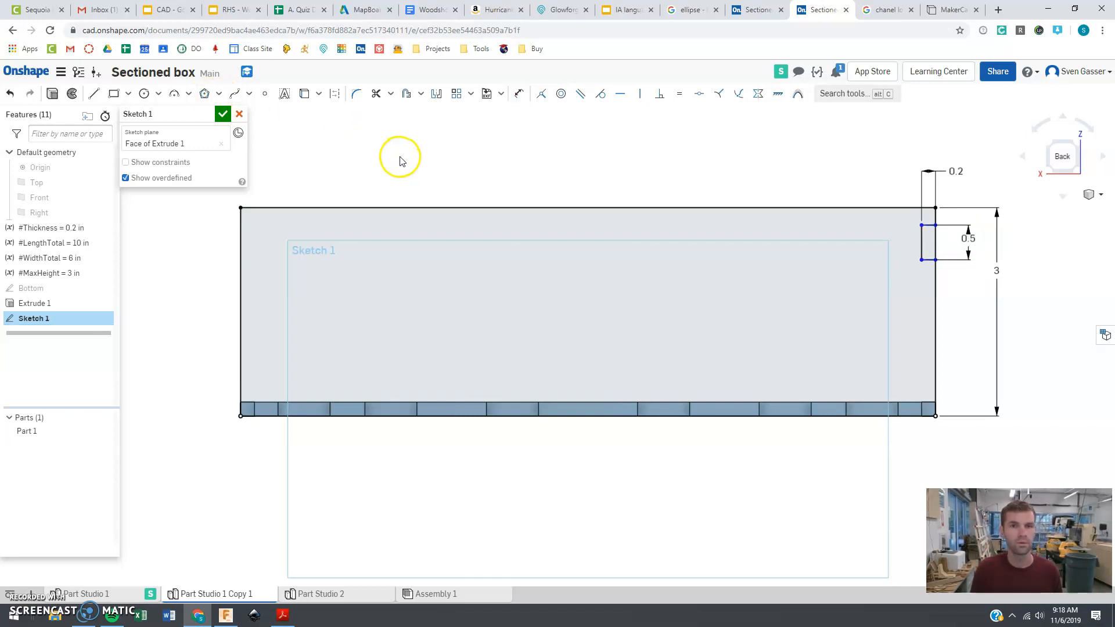
Create a linear sketch pattern of the notch's three lines with 1 instance in the horizontal direction.
click(459, 94)
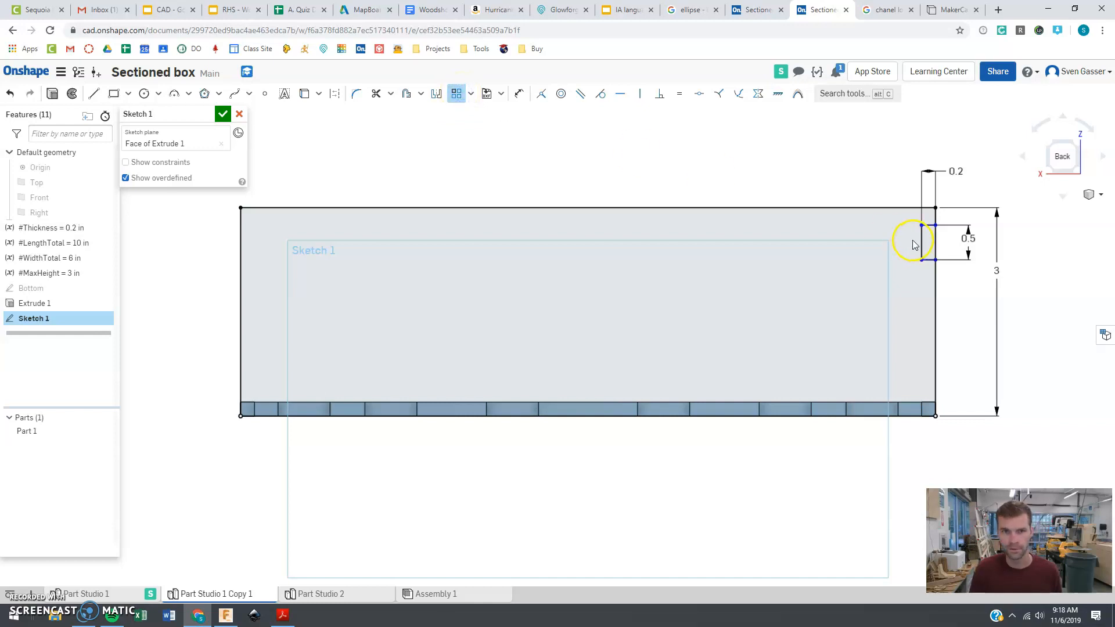
click(922, 240)
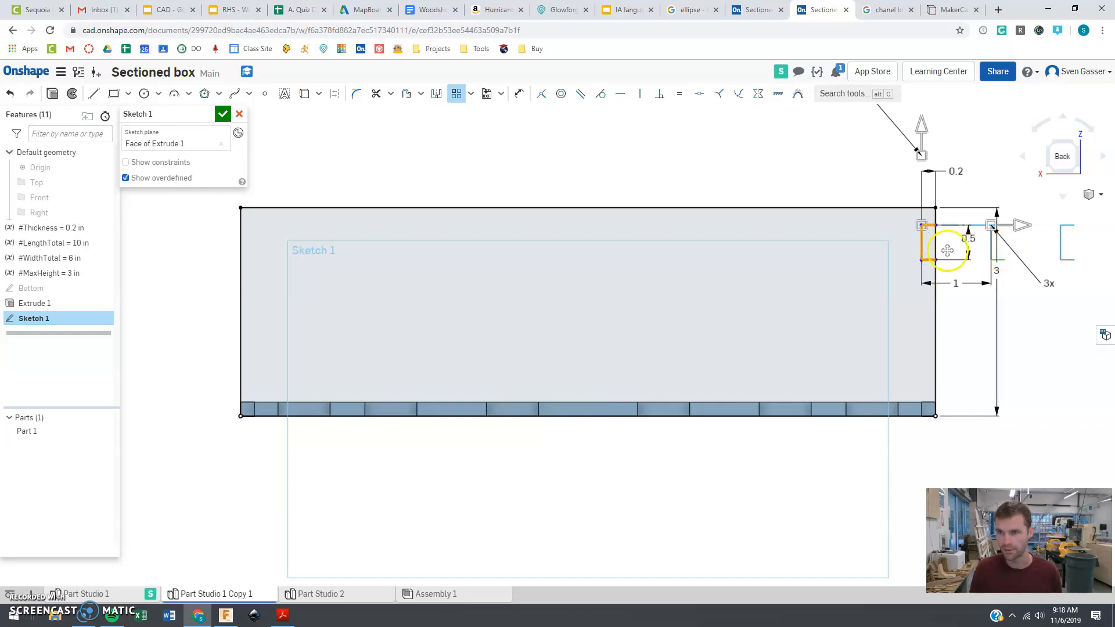
scroll(931, 262, down, 4)
scroll(1045, 235, up, 2)
scroll(1045, 235, up, 2)
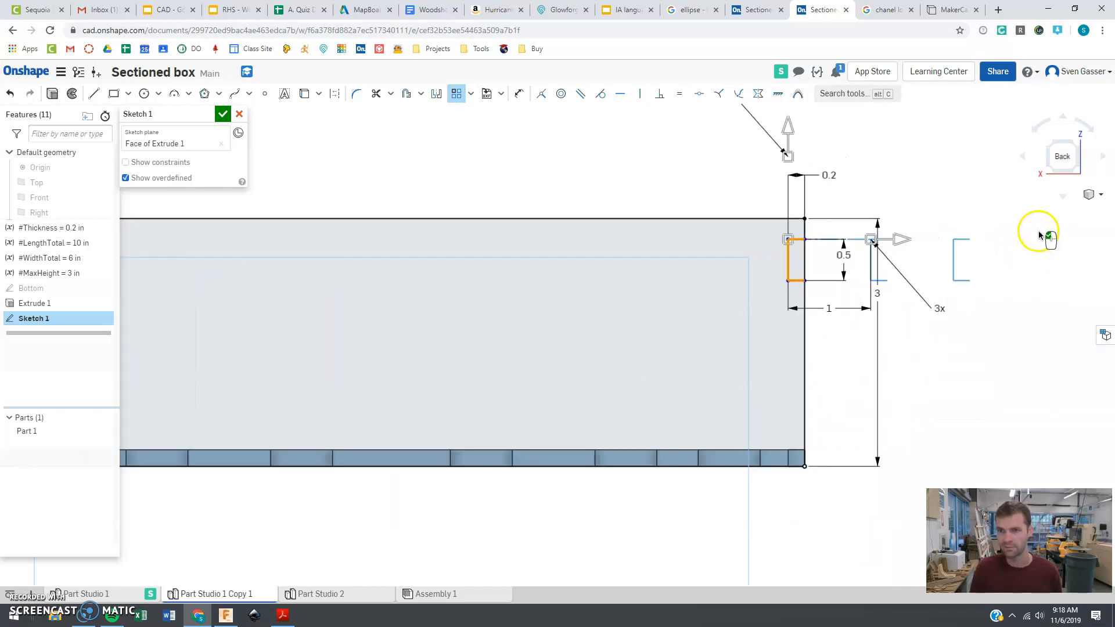
double_click(937, 308)
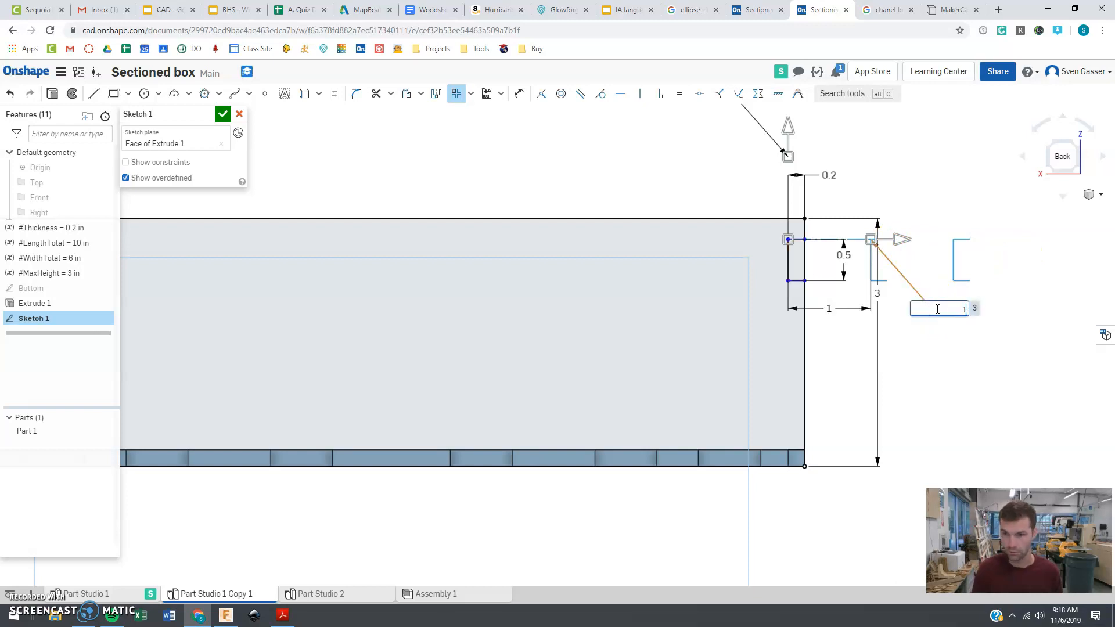
text(1)
key(Return)
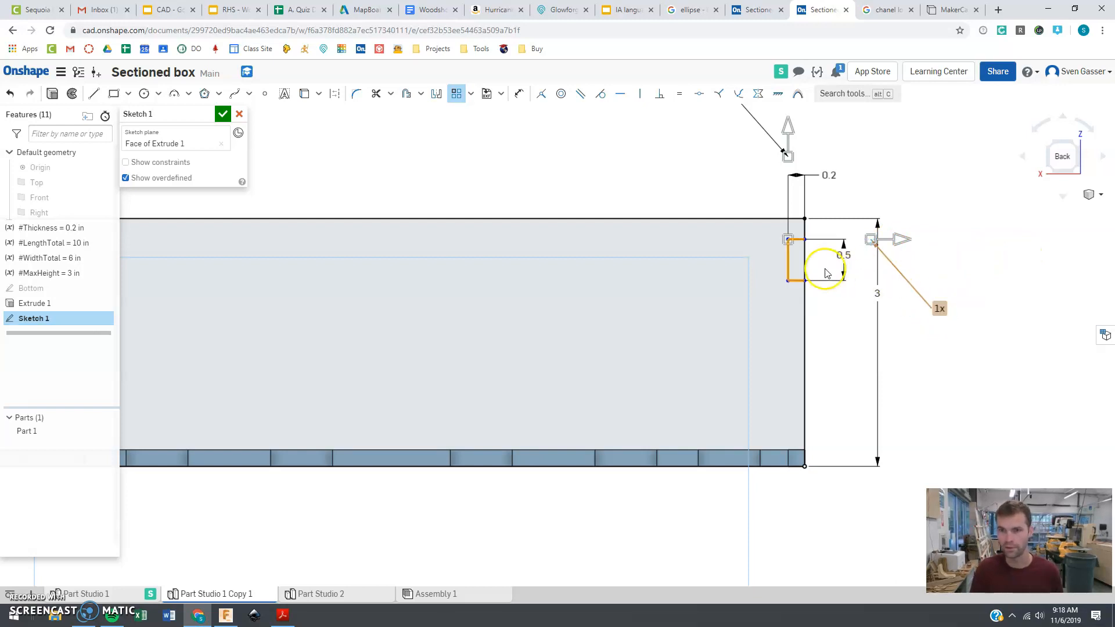
Aim the pattern's vertical direction down the wall's edge with 3 instances about 0.9 in apart, and finish the pattern.
drag(788, 142, 791, 308)
click(710, 277)
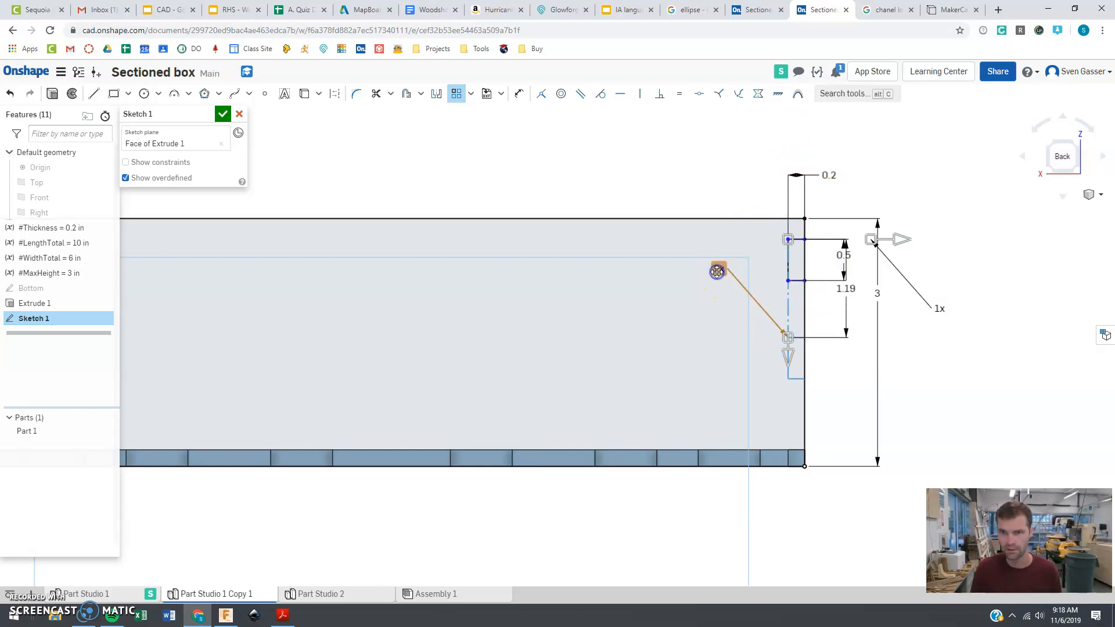
click(718, 271)
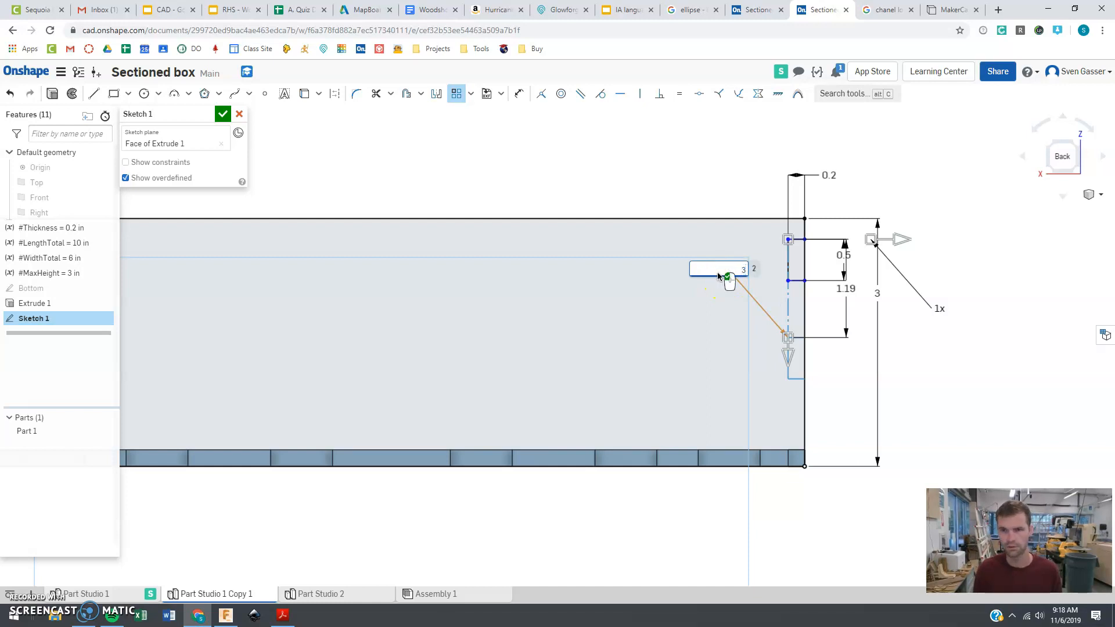
key(Return)
click(780, 366)
drag(784, 360, 790, 335)
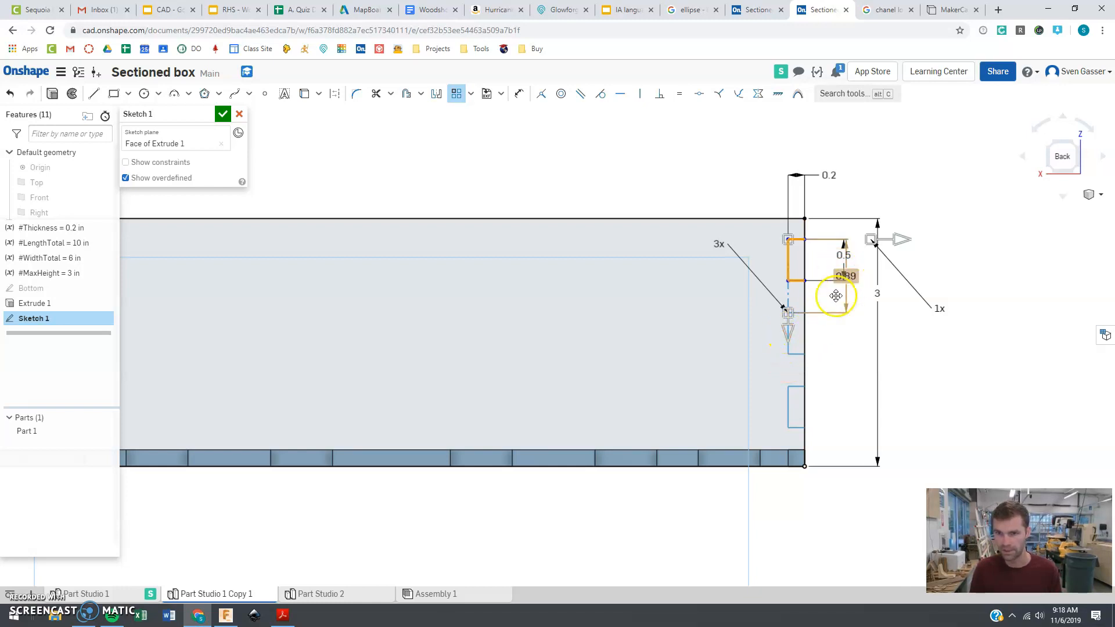
drag(788, 335, 788, 336)
click(946, 376)
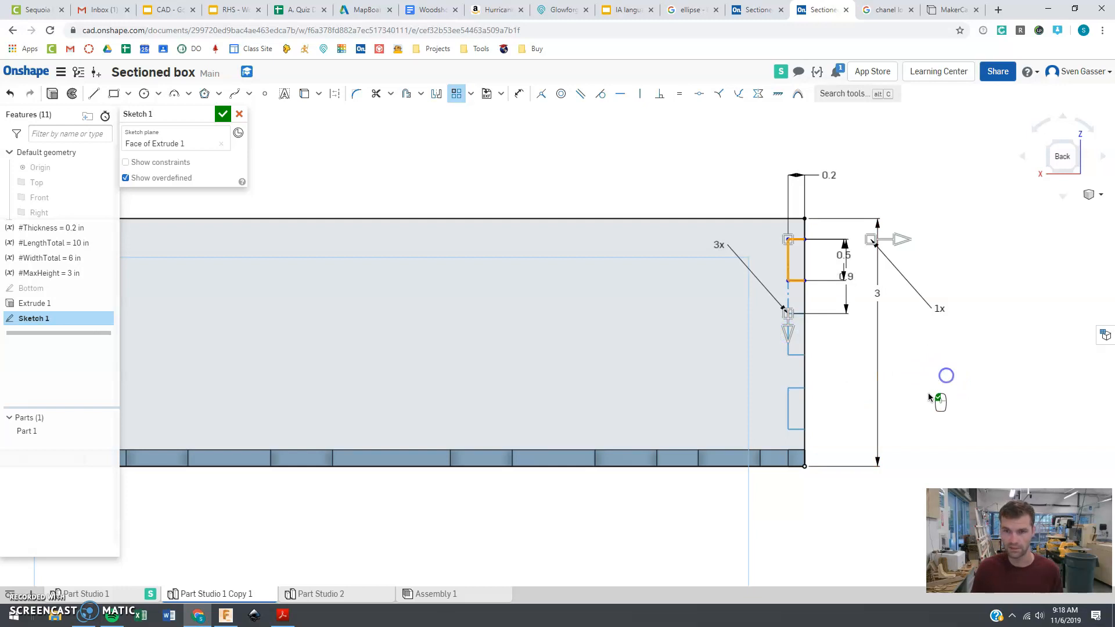
click(953, 385)
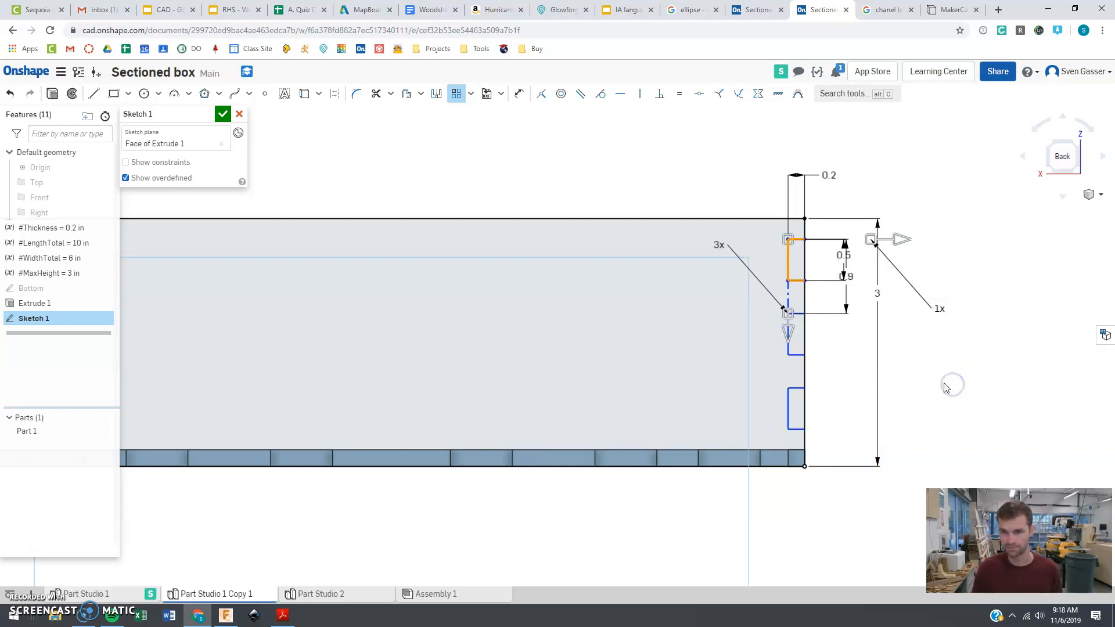
Try 0.75 in spacing for the notch pattern, set it to 0.9 in, and reposition the 0.5 in dimension and the 3x label.
drag(834, 244, 828, 200)
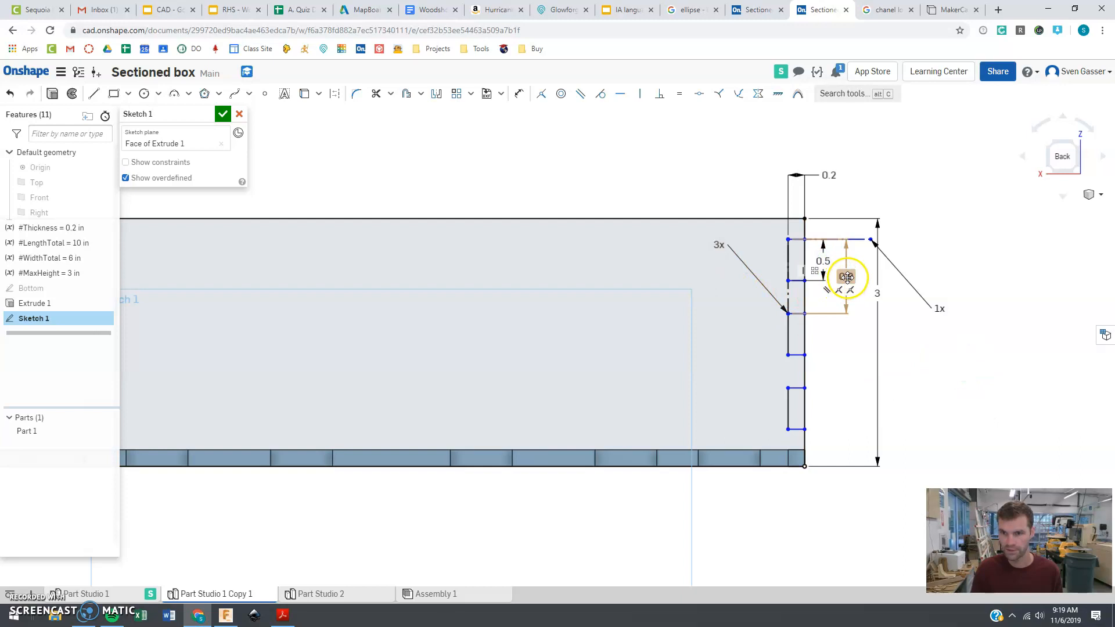
double_click(849, 275)
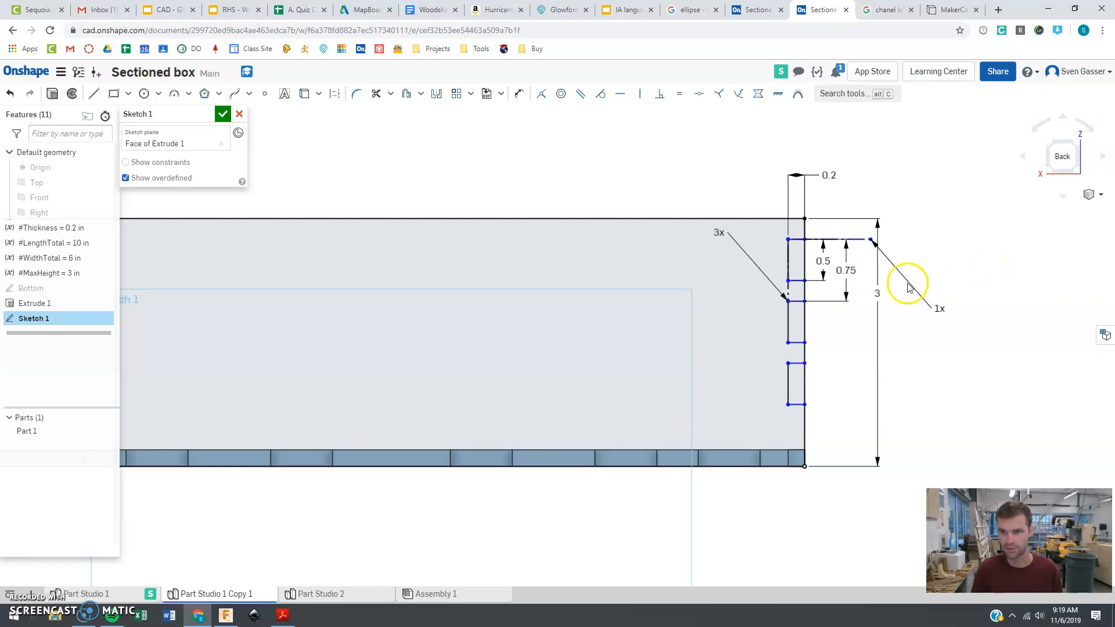
double_click(847, 271)
text(0.9)
key(Return)
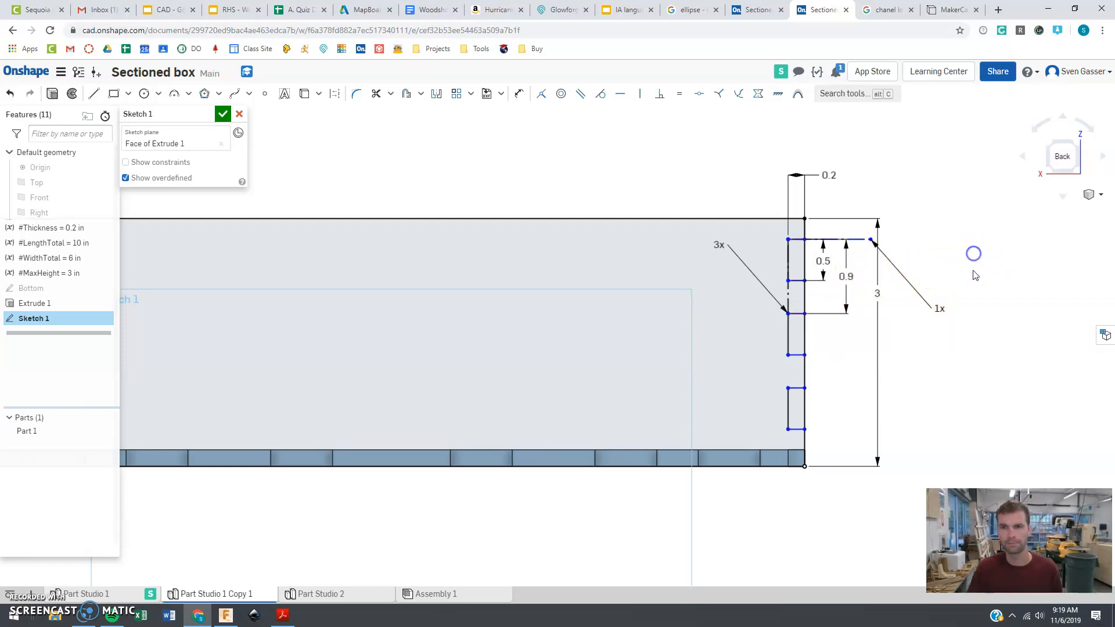
scroll(975, 279, down, 2)
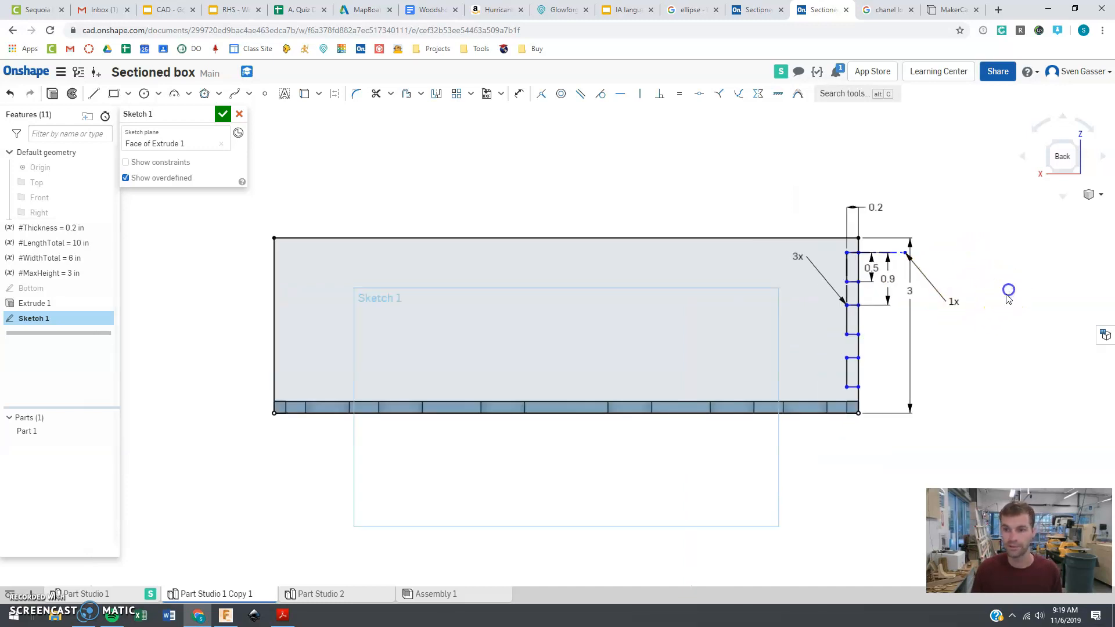
drag(798, 257, 898, 349)
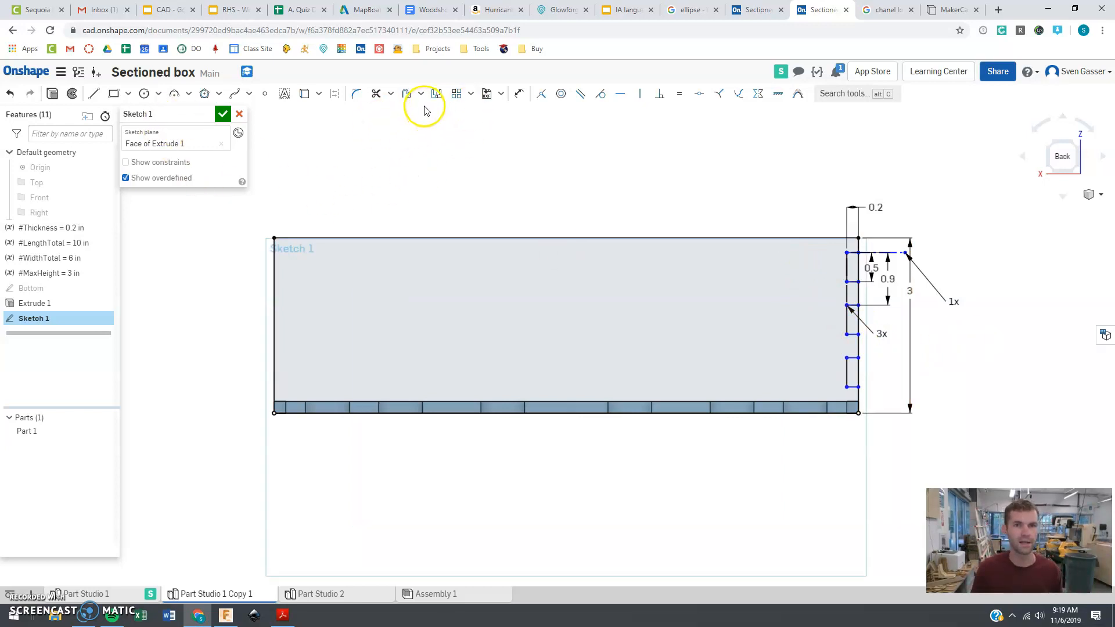
Draw a vertical line from the midpoint of the wall's upper edge to its lower edge and make it construction geometry.
click(94, 93)
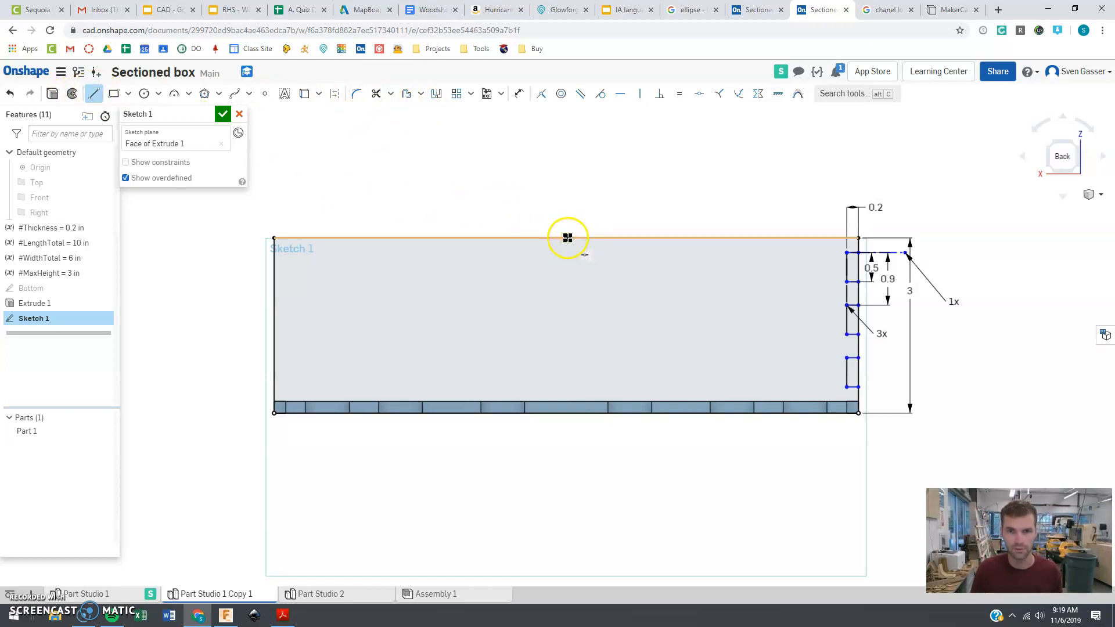
drag(571, 350, 566, 415)
key(Escape)
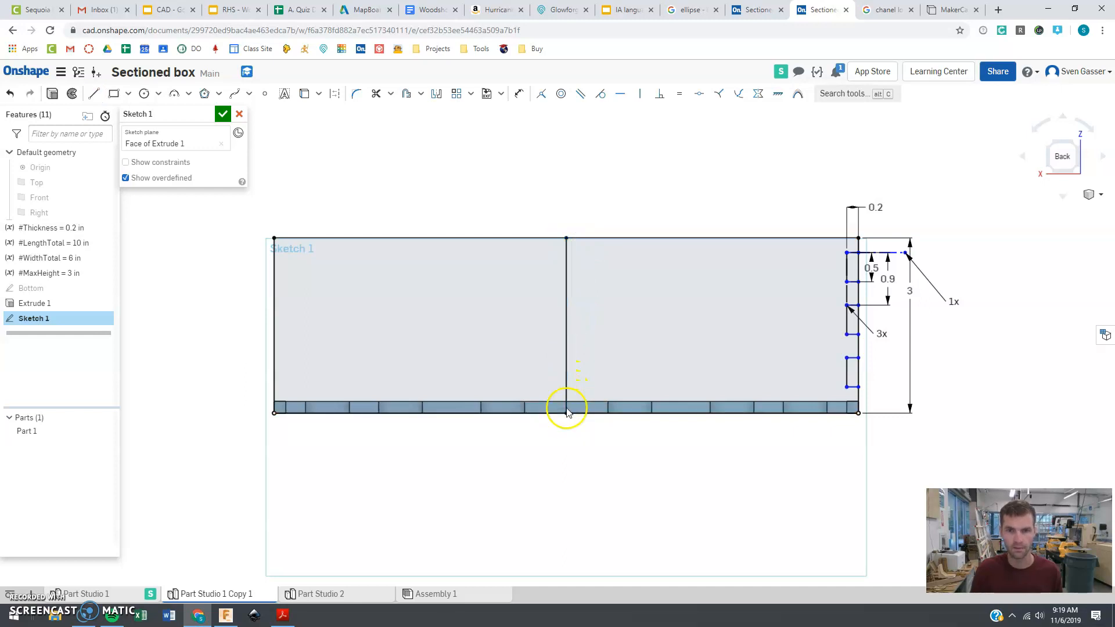
click(566, 363)
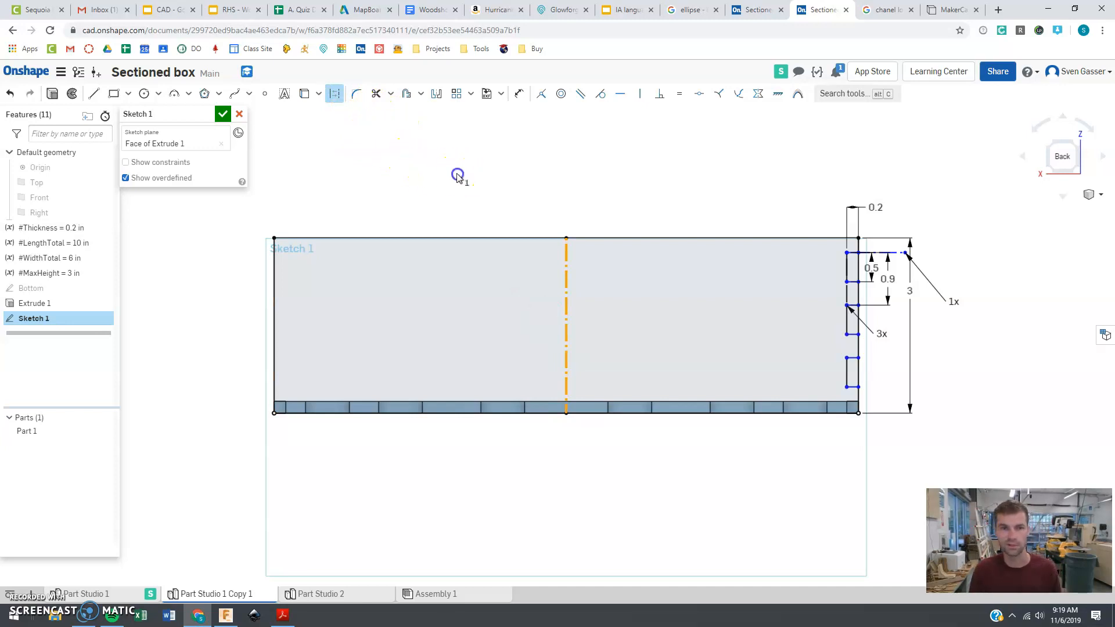
Mirror the three edge notches across the vertical construction line to the wall's opposite edge and finish the sketch.
click(437, 94)
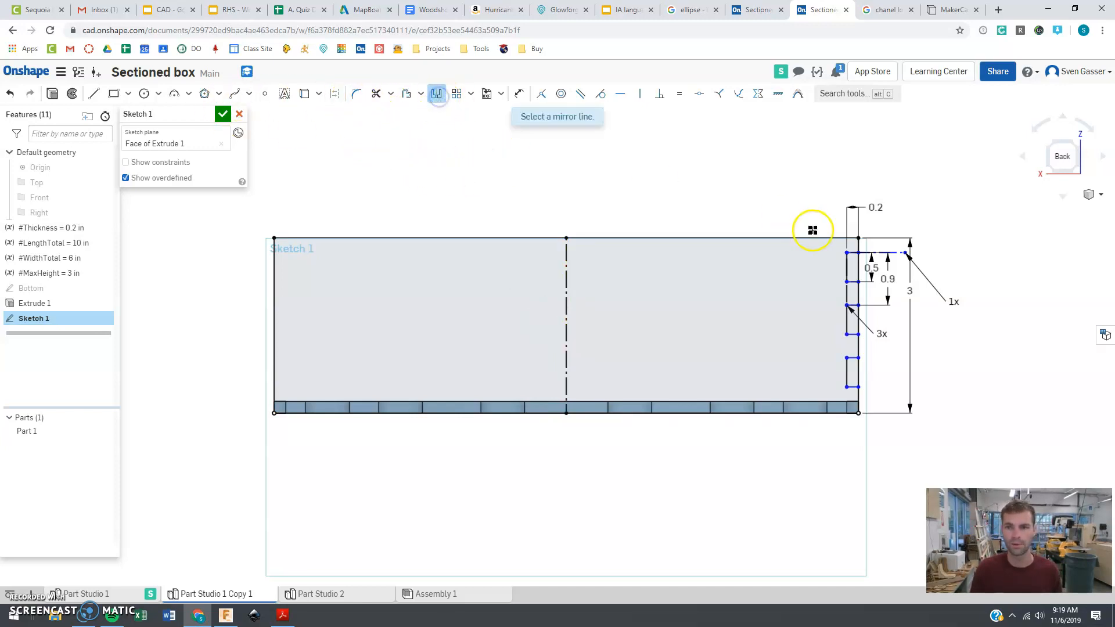
click(568, 294)
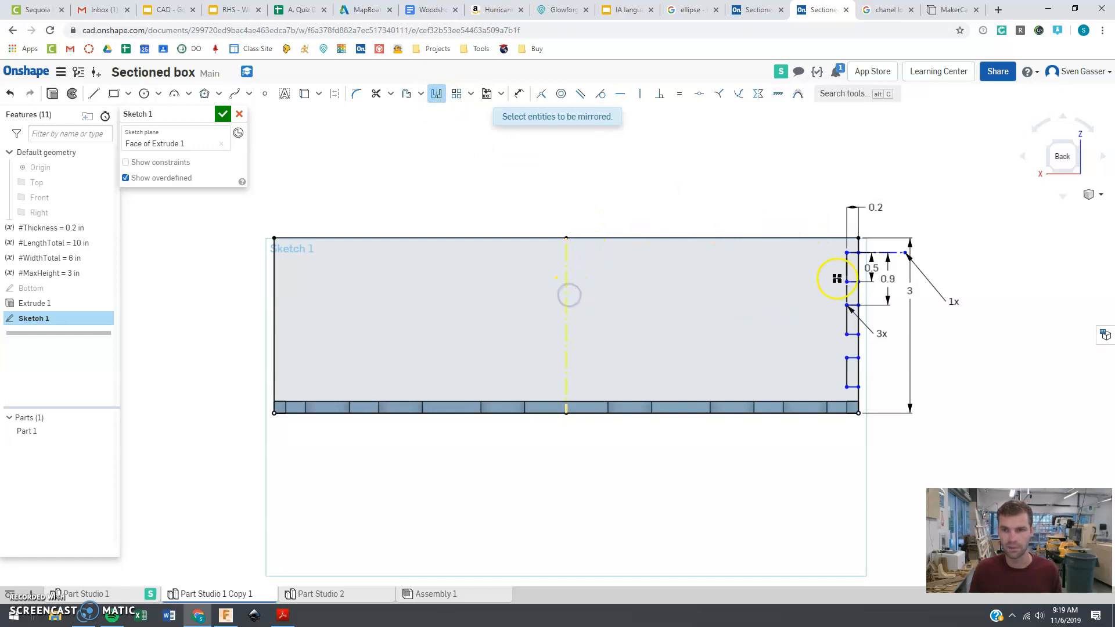
drag(858, 295, 870, 392)
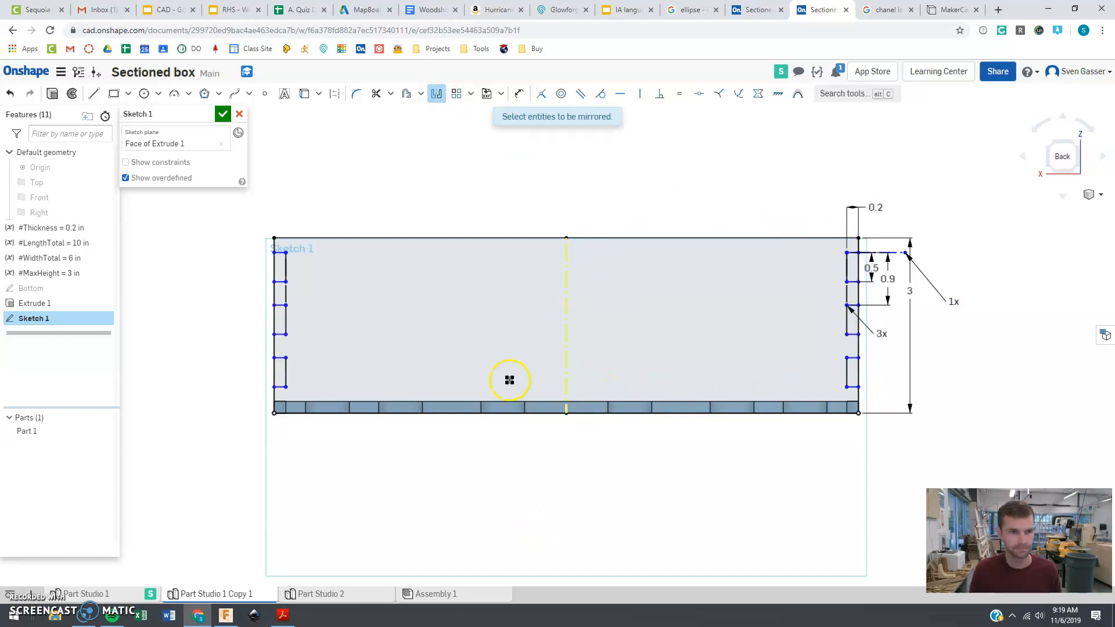
click(436, 93)
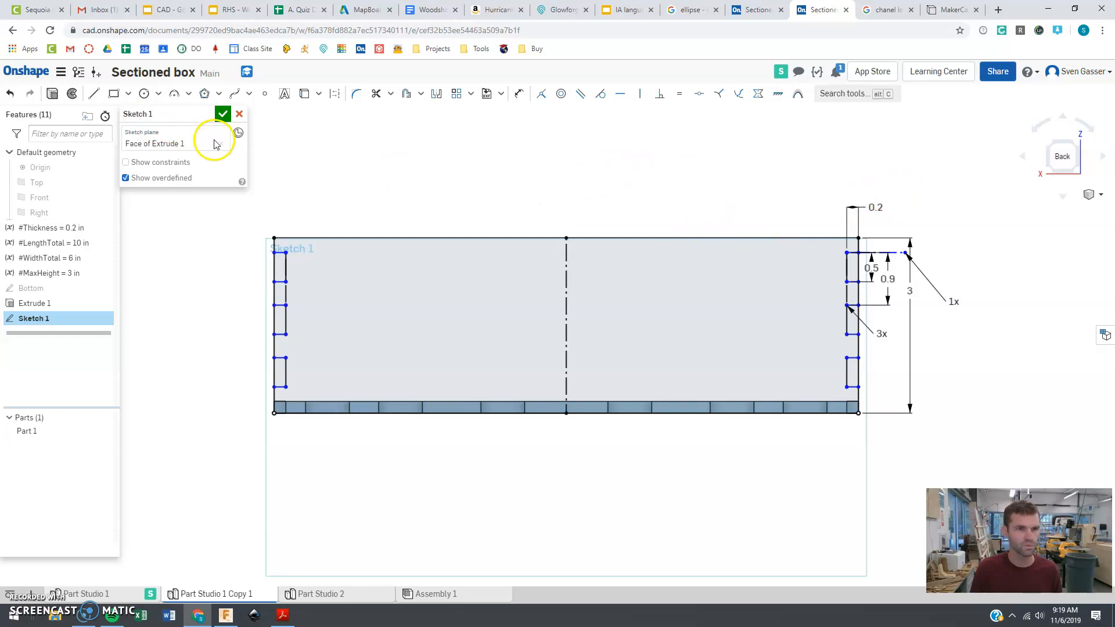
click(223, 113)
Extrude the notched wall region by #Thickness as a new part, with the direction flipped inward over the base.
mouse_move(903, 299)
right_down()
mouse_move(874, 336)
mouse_move(863, 328)
right_up()
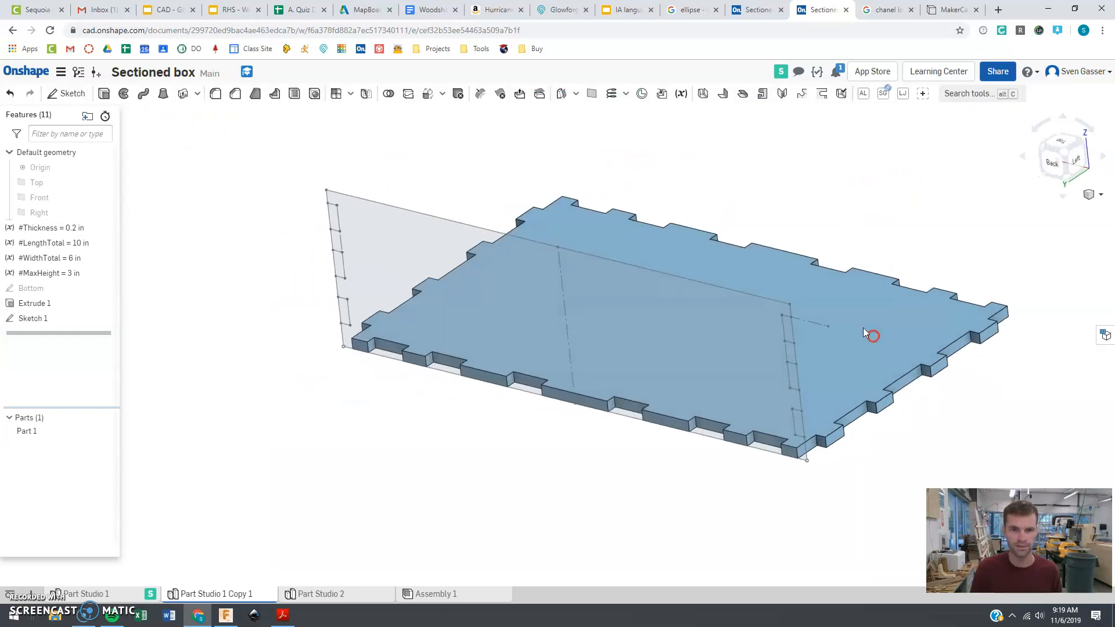
click(104, 94)
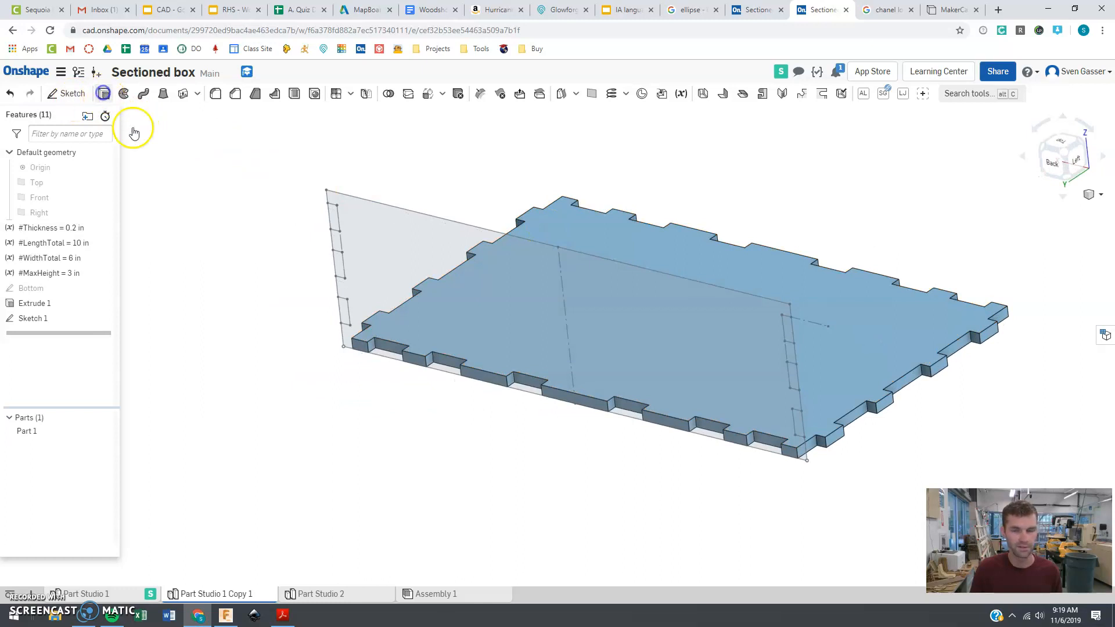
click(407, 254)
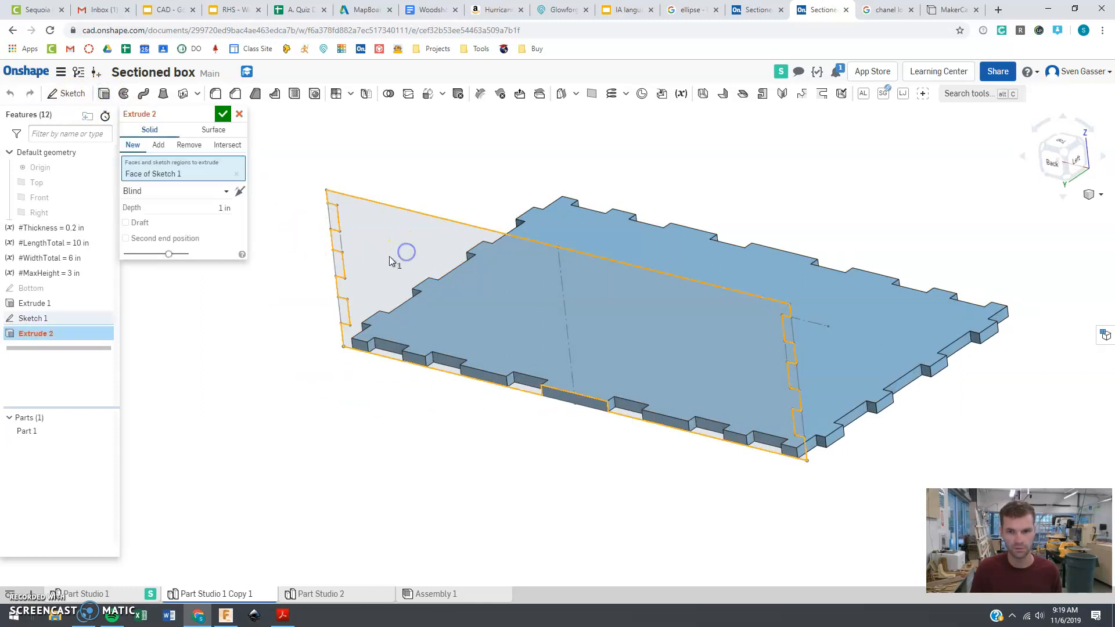
click(218, 207)
text(#Thickness)
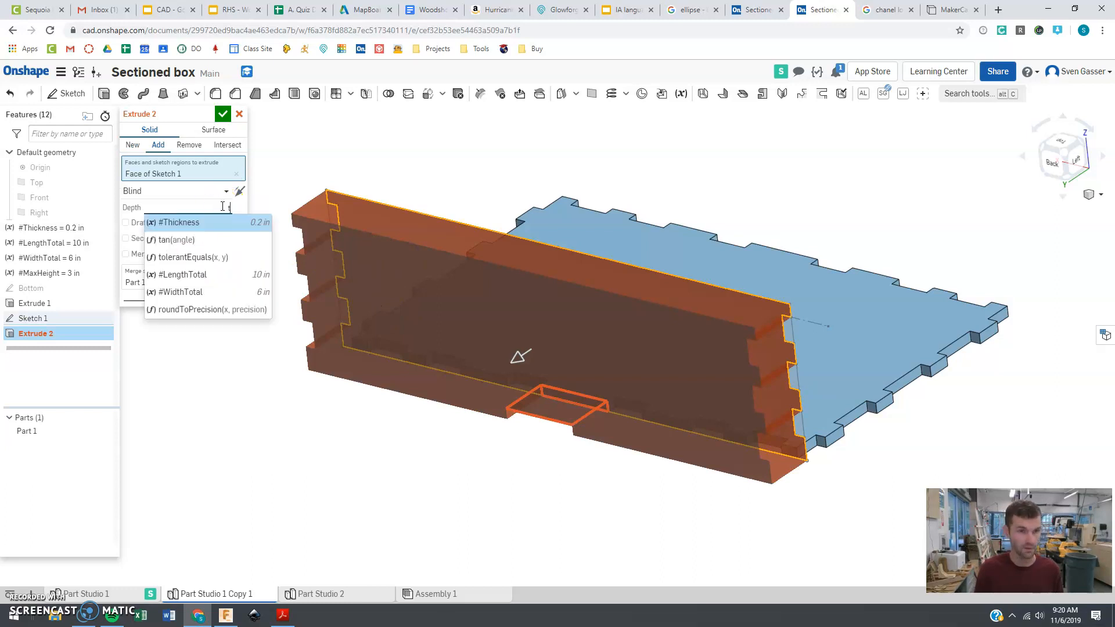
click(238, 192)
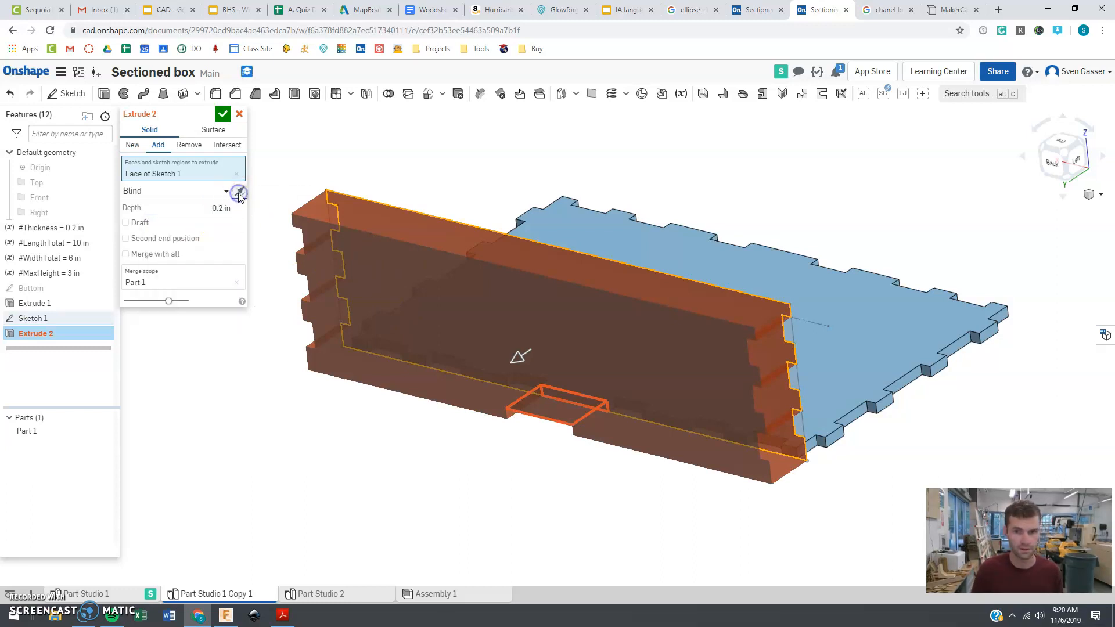
mouse_move(685, 291)
right_down()
mouse_move(666, 321)
mouse_move(642, 323)
mouse_move(685, 304)
mouse_move(675, 273)
mouse_move(665, 300)
mouse_move(695, 301)
right_up()
click(158, 209)
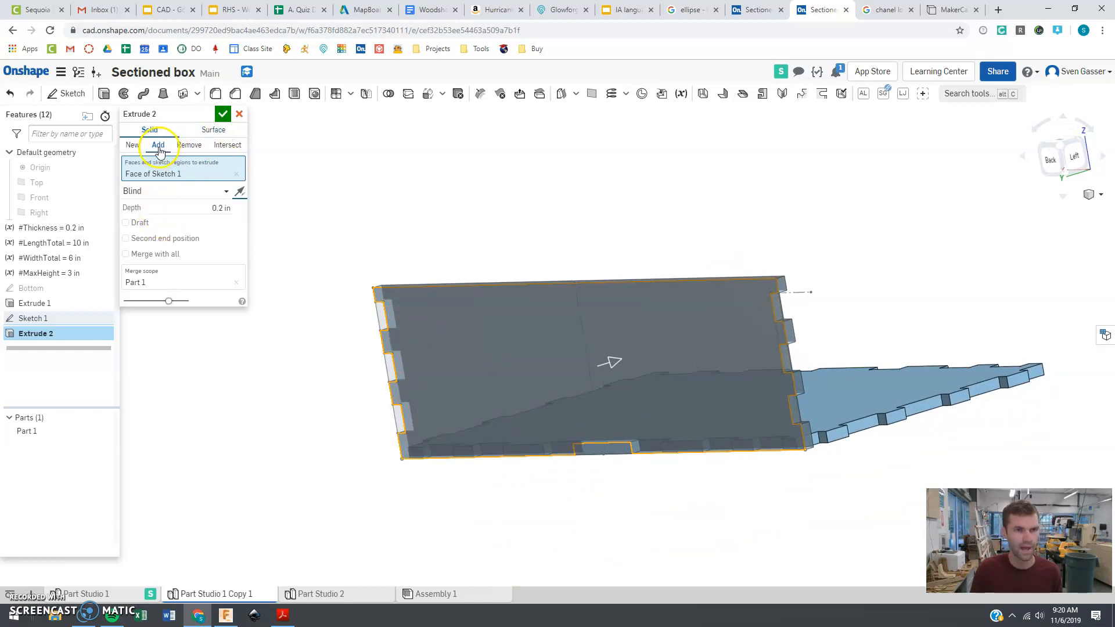
click(132, 147)
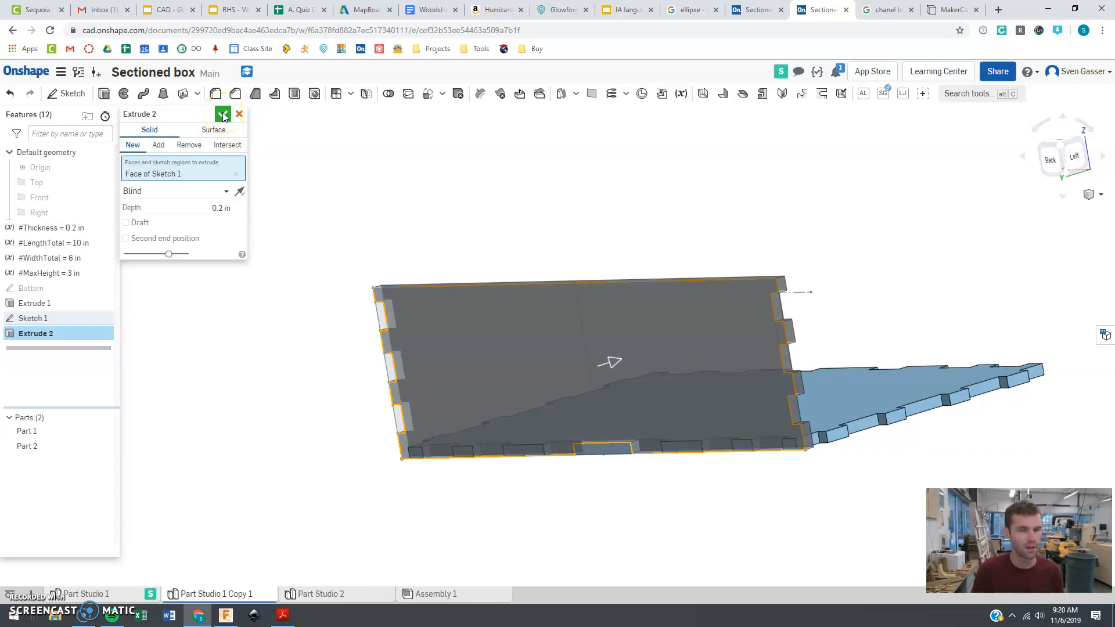
click(223, 115)
Examine the wall's lower edge where it overlaps the fingers of the bottom panel.
right_drag(735, 276, 701, 280)
right_drag(657, 370, 659, 369)
scroll(653, 415, down, 5)
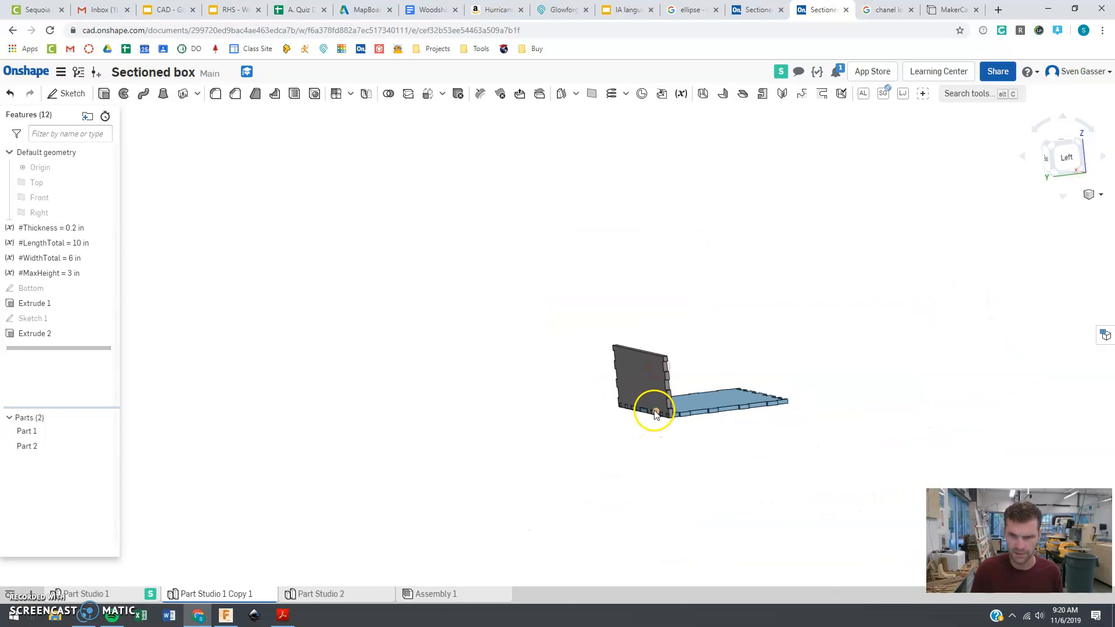
scroll(655, 413, up, 10)
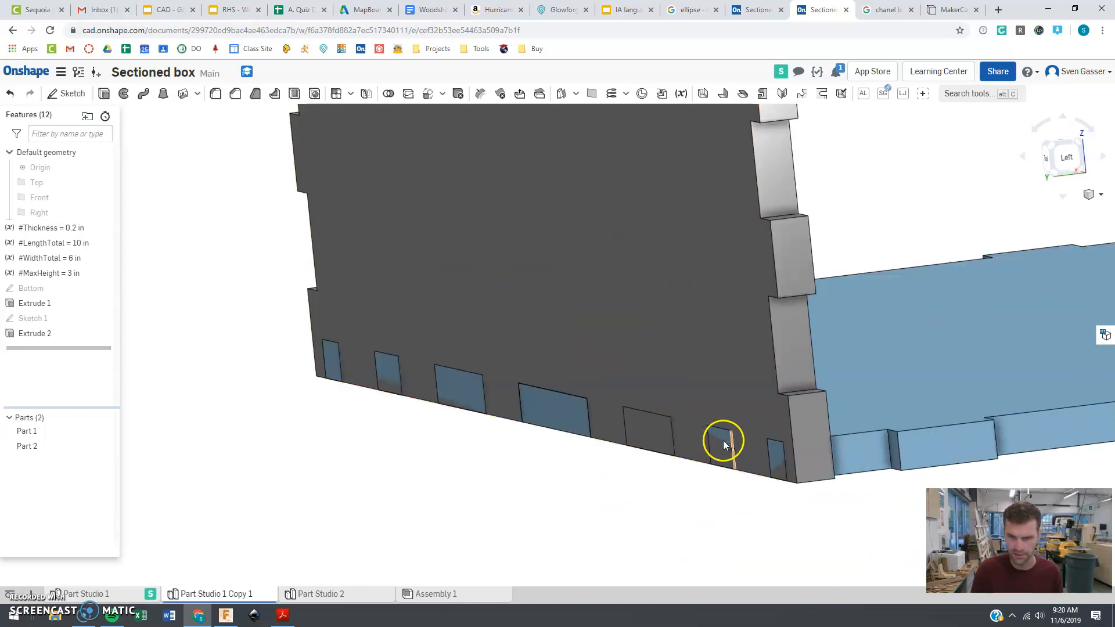
scroll(654, 412, down, 5)
scroll(610, 360, down, 2)
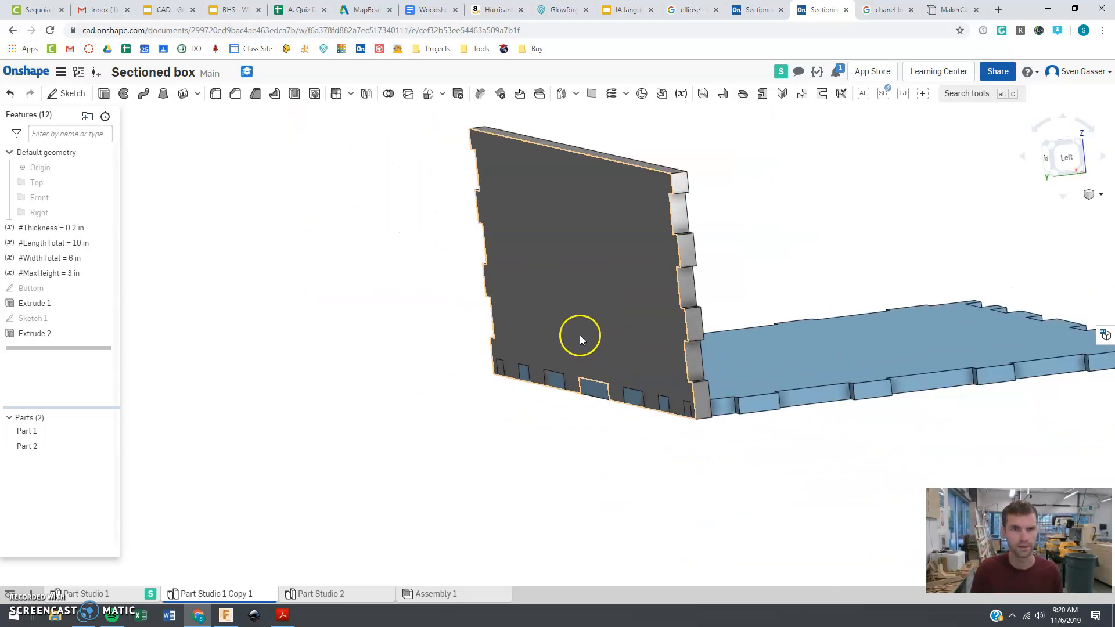
scroll(580, 335, down, 2)
scroll(724, 167, up, 1)
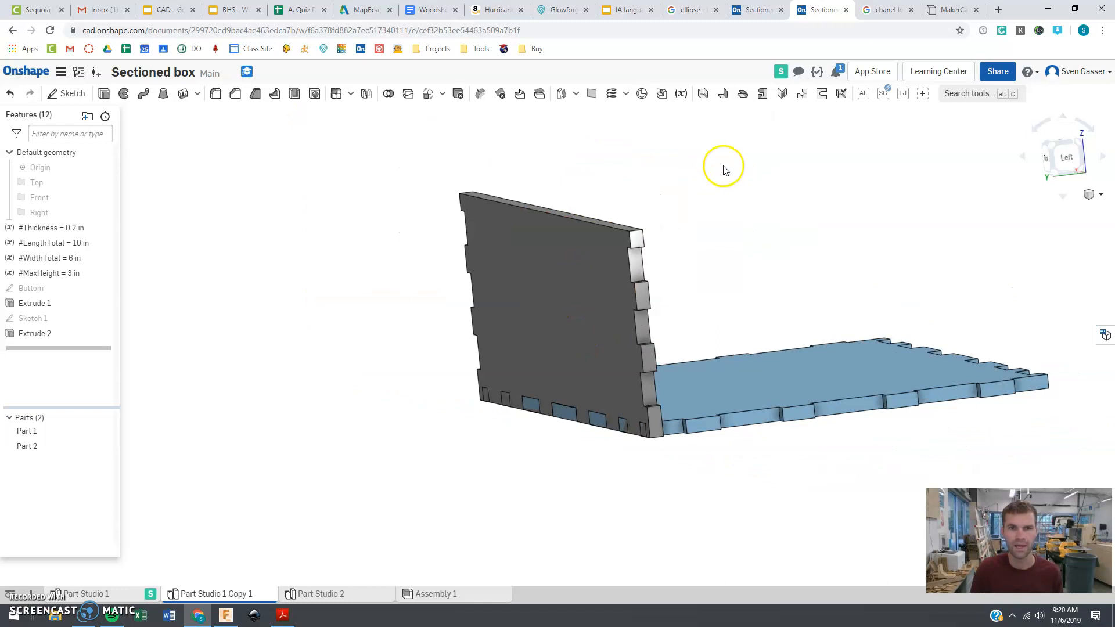
Subtract the bottom panel from the back wall with a Boolean, keeping the tool part.
click(390, 95)
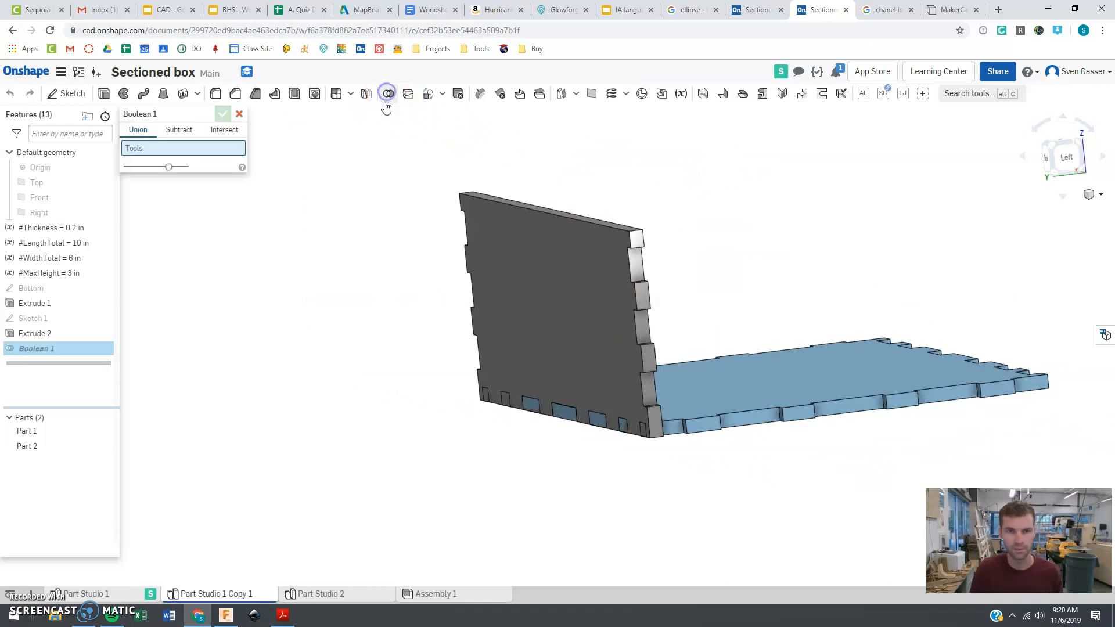
click(172, 133)
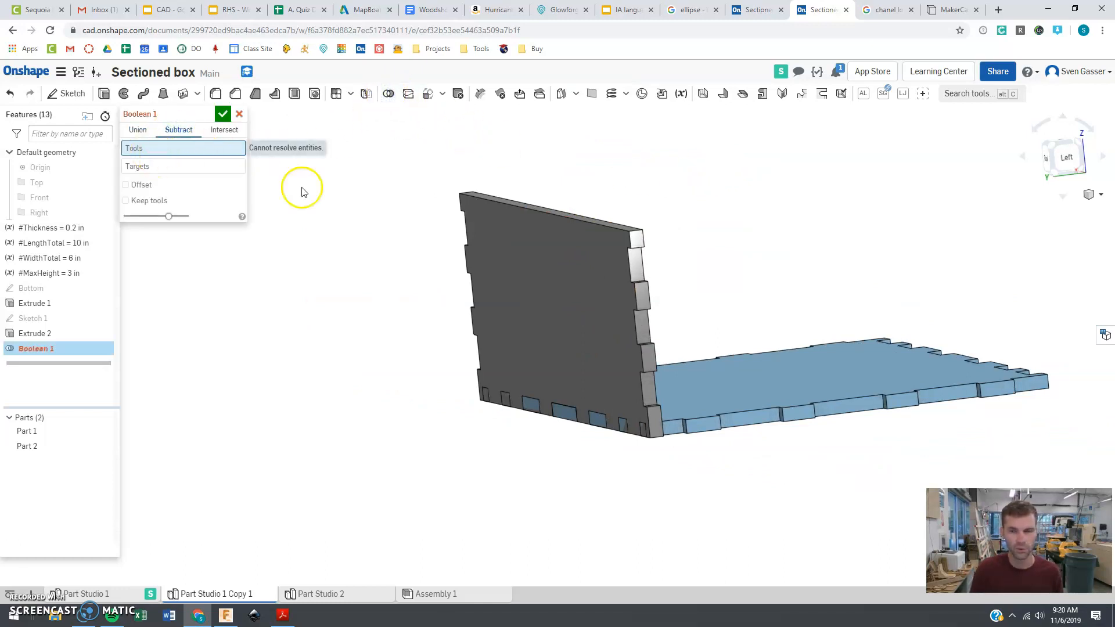
click(803, 394)
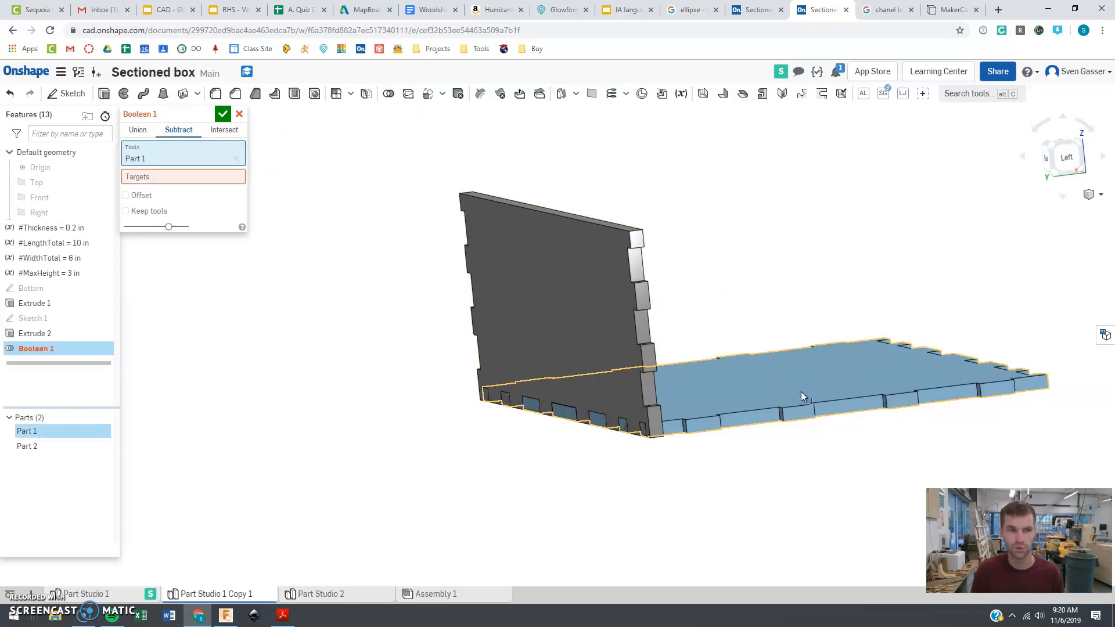
click(184, 176)
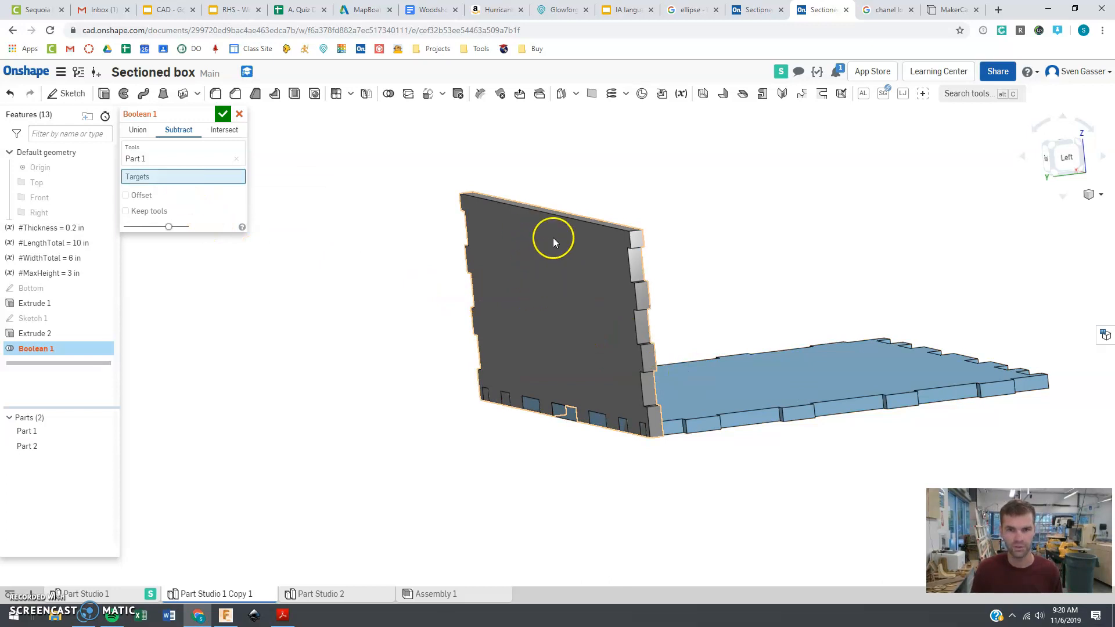
click(557, 268)
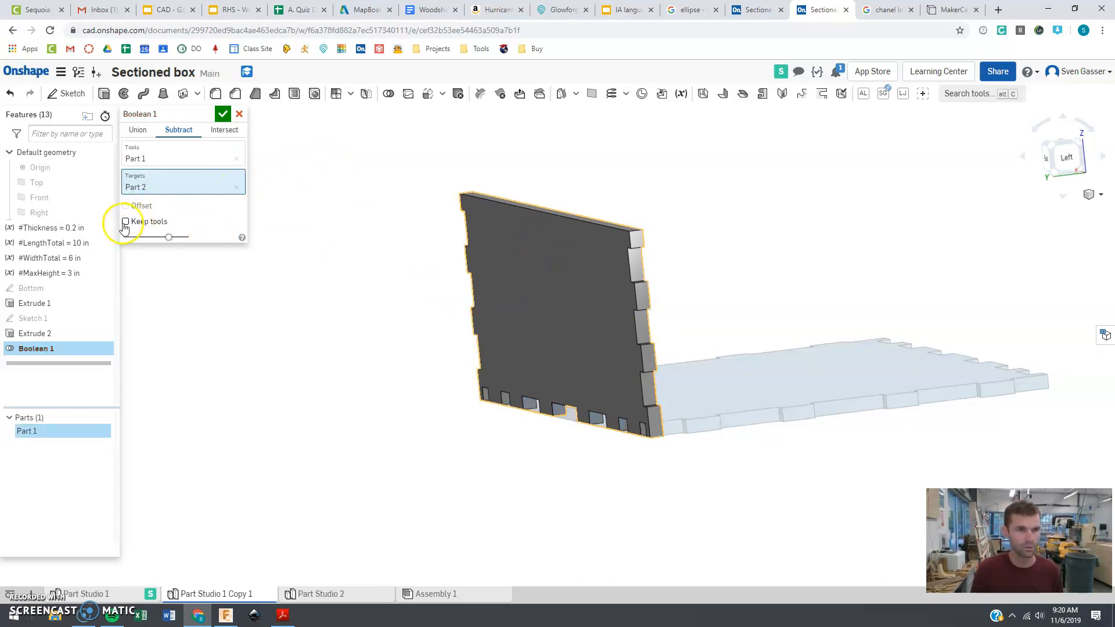
click(126, 222)
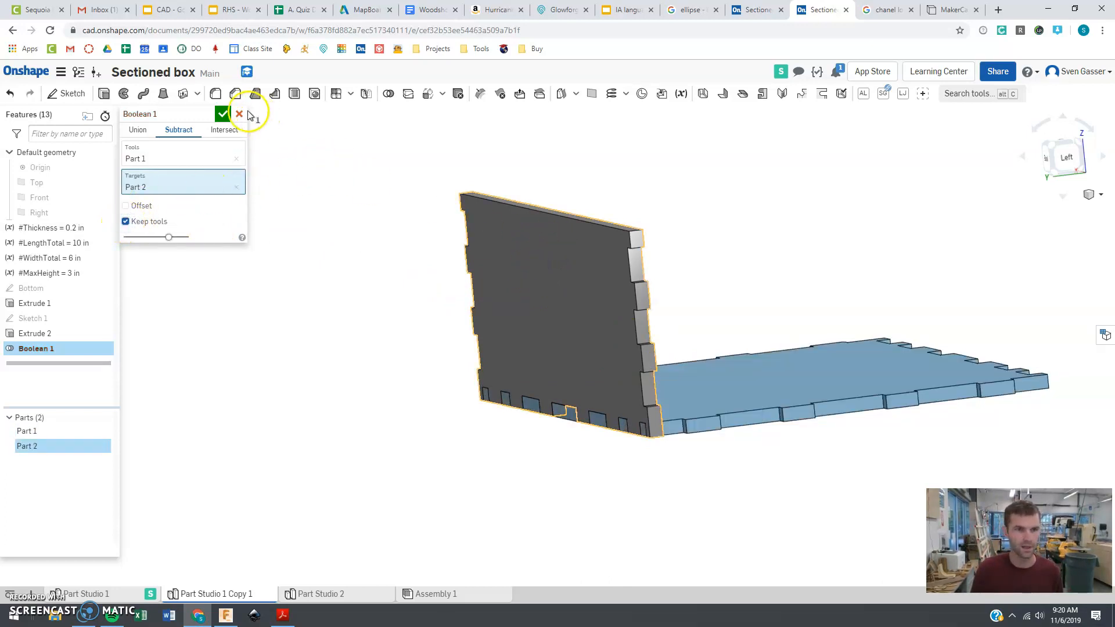
click(221, 115)
right_drag(448, 378, 474, 425)
scroll(623, 349, up, 3)
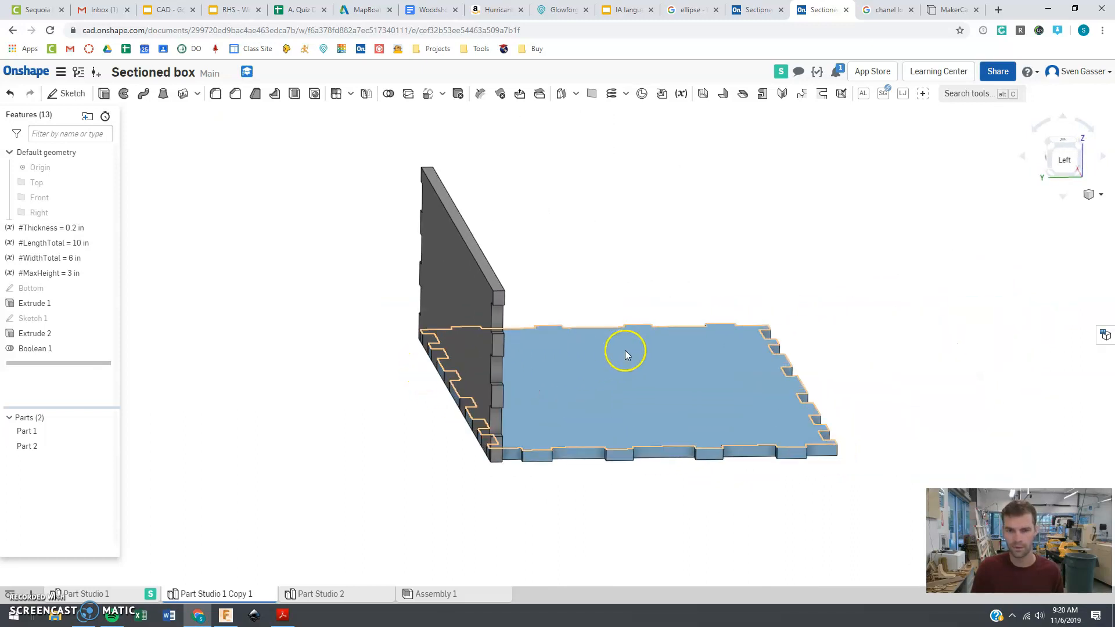